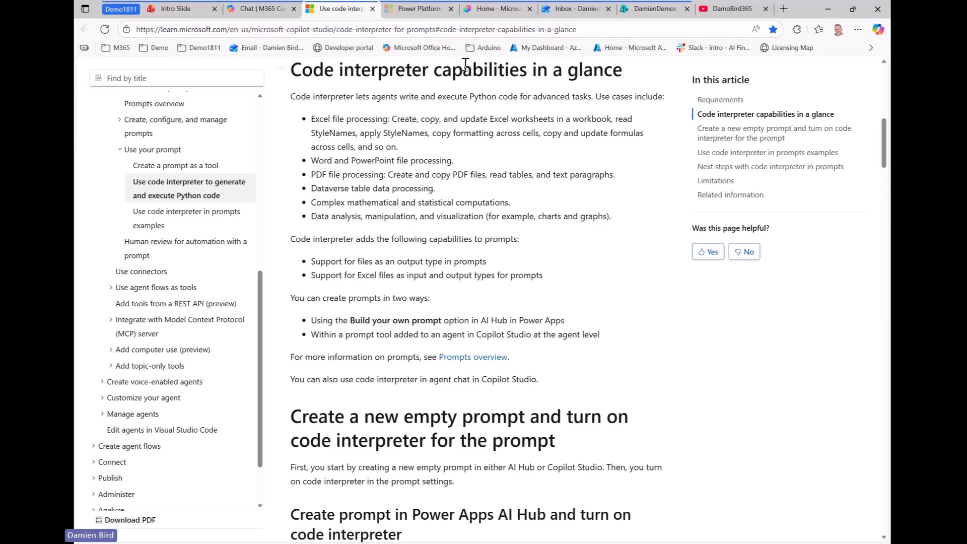
Switch to the Power Platform admin center's Copilot Settings page
{"action": "left_click", "coordinate": [423, 9]}
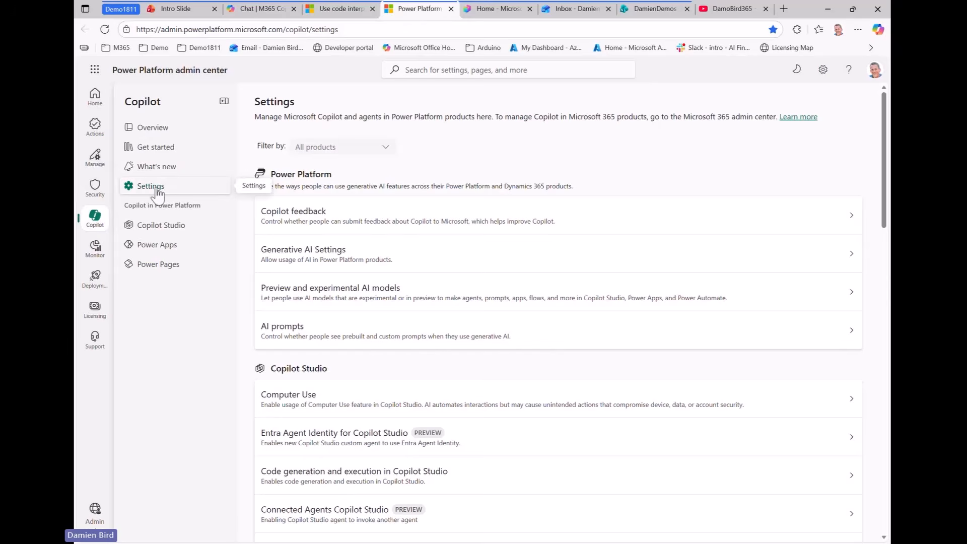
Check which environments allow Code generation and execution in Copilot Studio, then go to Copilot Studio
{"action": "left_click", "coordinate": [363, 483]}
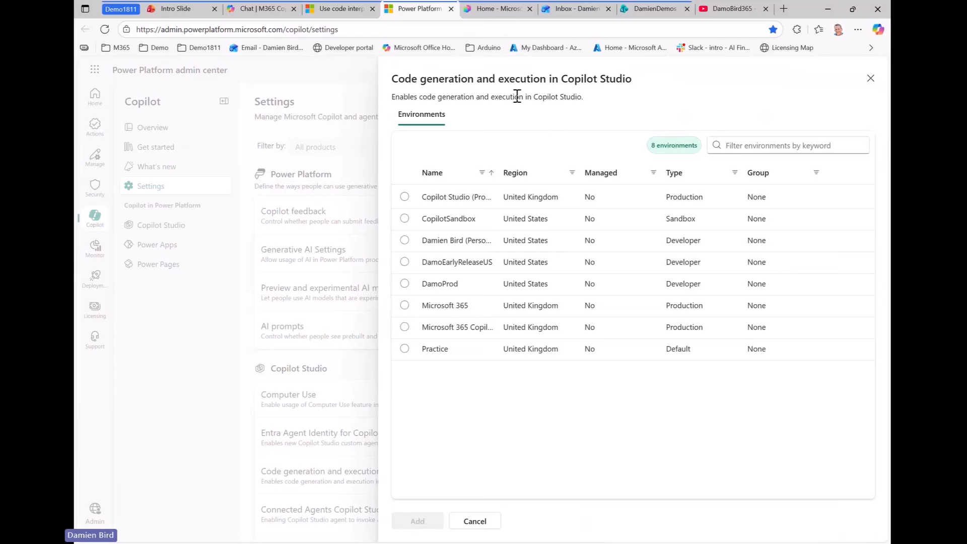
{"action": "left_click_drag", "start_coordinate": [385, 66], "coordinate": [643, 133]}
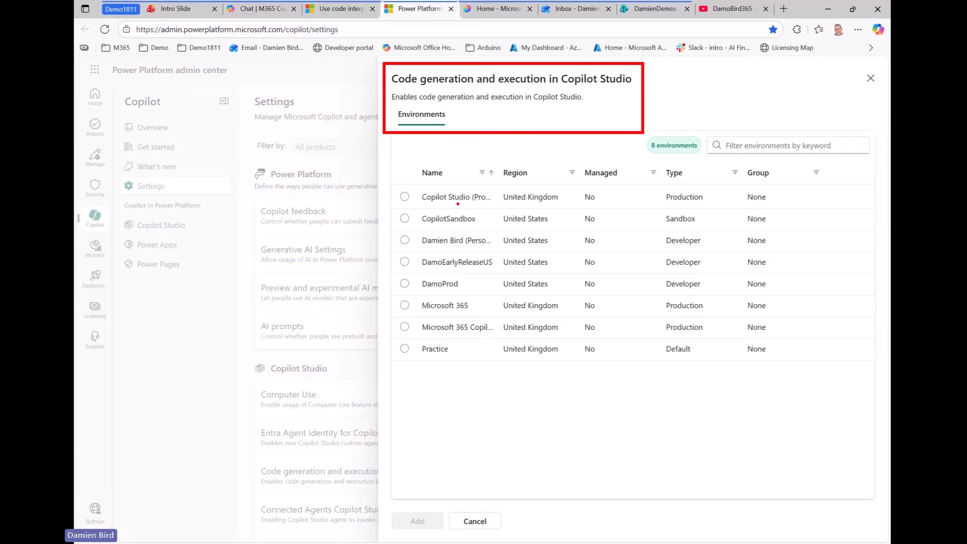
{"action": "mouse_move", "coordinate": [391, 180]}
{"action": "left_mouse_down"}
{"action": "mouse_move", "coordinate": [528, 318]}
{"action": "mouse_move", "coordinate": [528, 385]}
{"action": "left_mouse_up"}
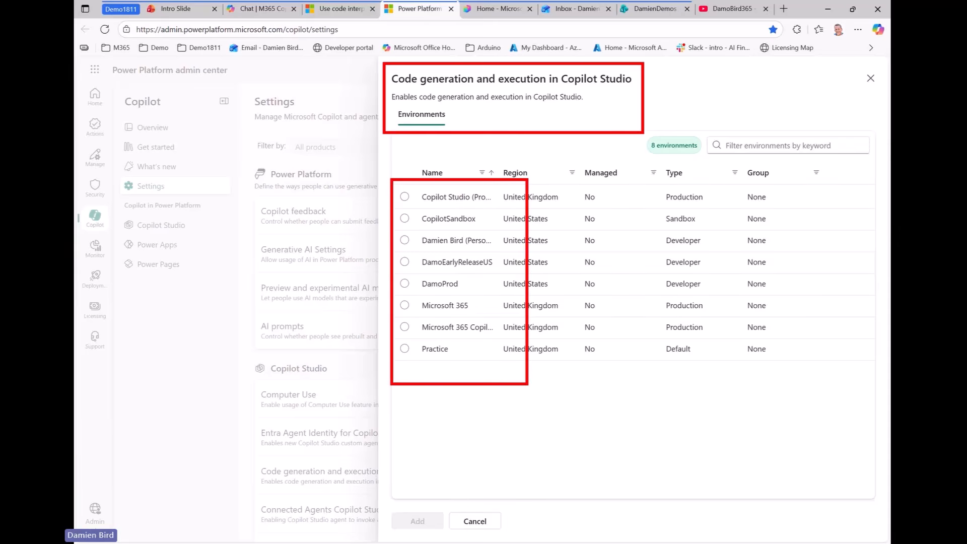
{"action": "key", "text": "Escape"}
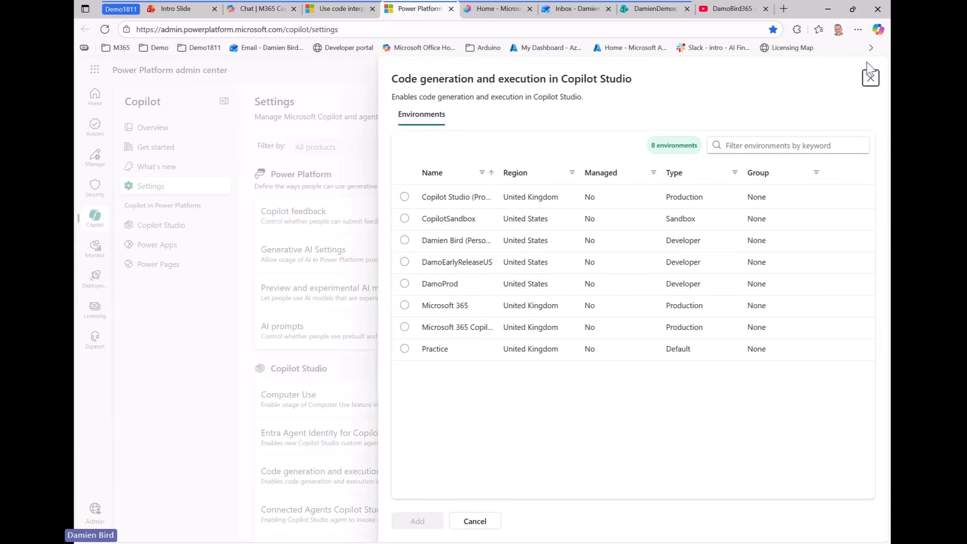
{"action": "left_click", "coordinate": [870, 79]}
{"action": "left_click", "coordinate": [496, 10]}
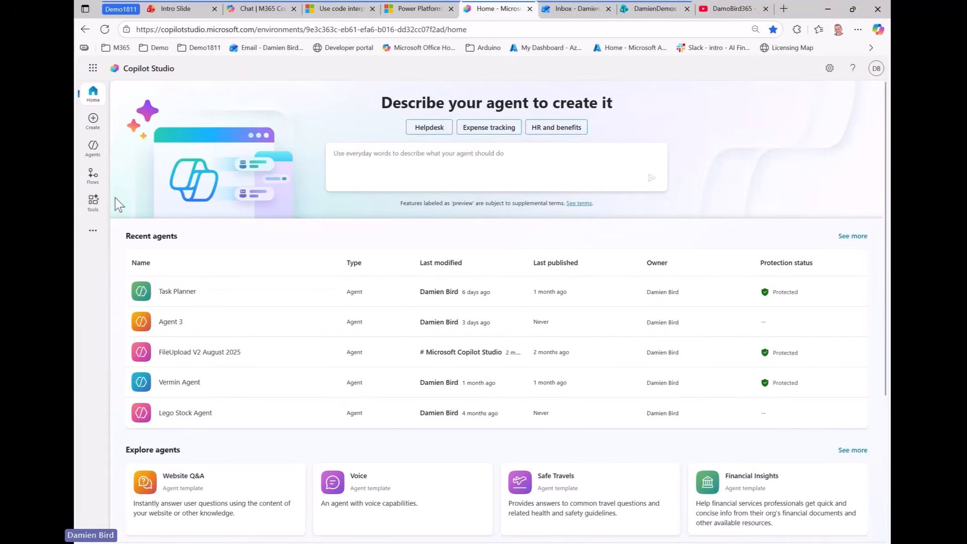
Create a new Prompt tool from the Copilot Studio Tools page
{"action": "left_click", "coordinate": [97, 211]}
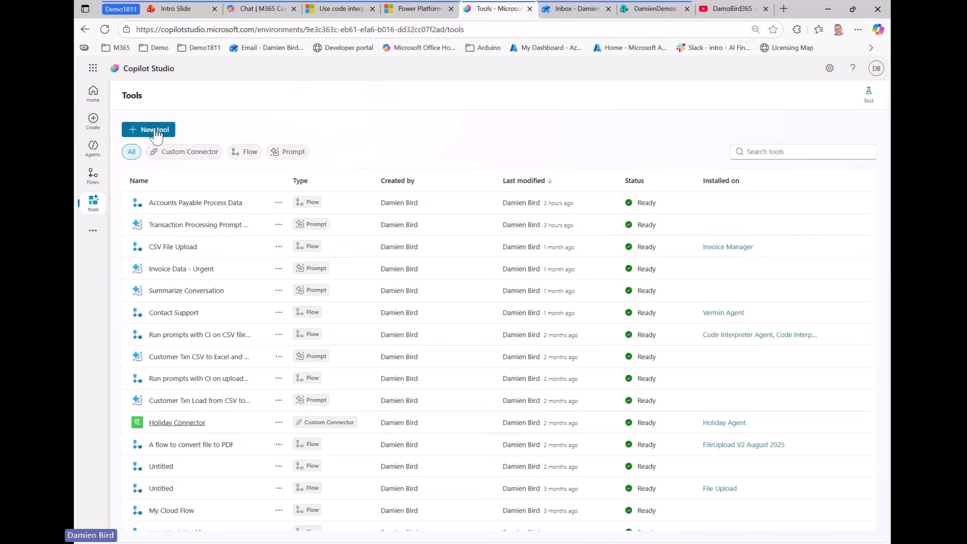
{"action": "left_click", "coordinate": [156, 132]}
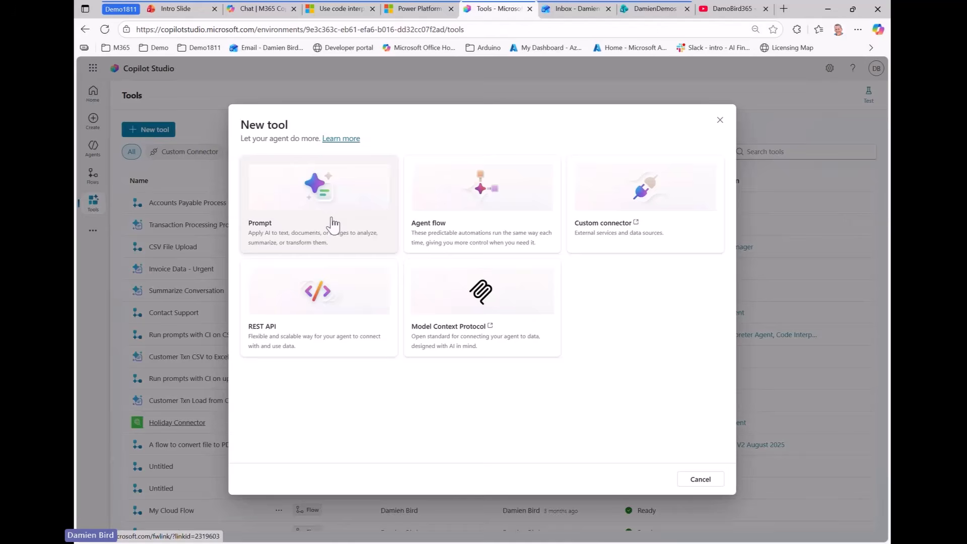
{"action": "left_click", "coordinate": [332, 223]}
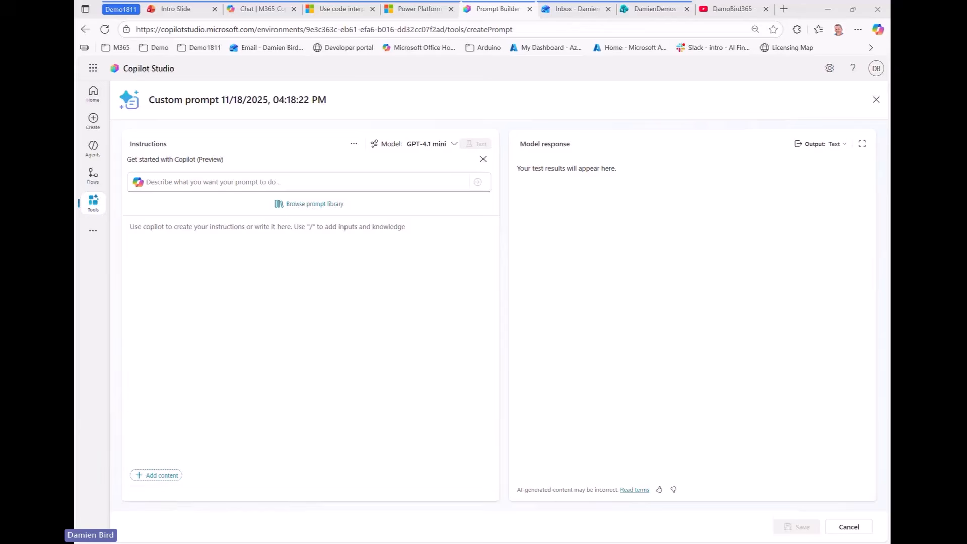
Paste instructions asking Python to build a per-department Excel workbook and monthly invoice bar chart
{"action": "left_click", "coordinate": [230, 228]}
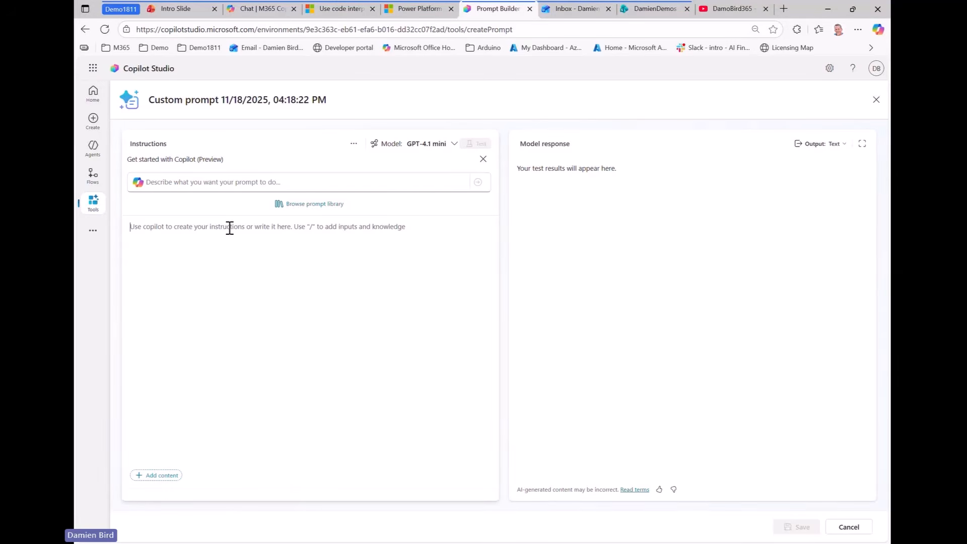
{"action": "type", "text": "I want you to analyse this CSV data using python and output as excel where there is a tab for each department and for each transaction, highlight the row of any that are overdue in red.  Any that exceed $2,500 should have the value of the cell highlighted in orange.  As a separate output, I would like a bar chart of the monthly invoice amounts for all transactions on this file so that we can see our monthly spend."}
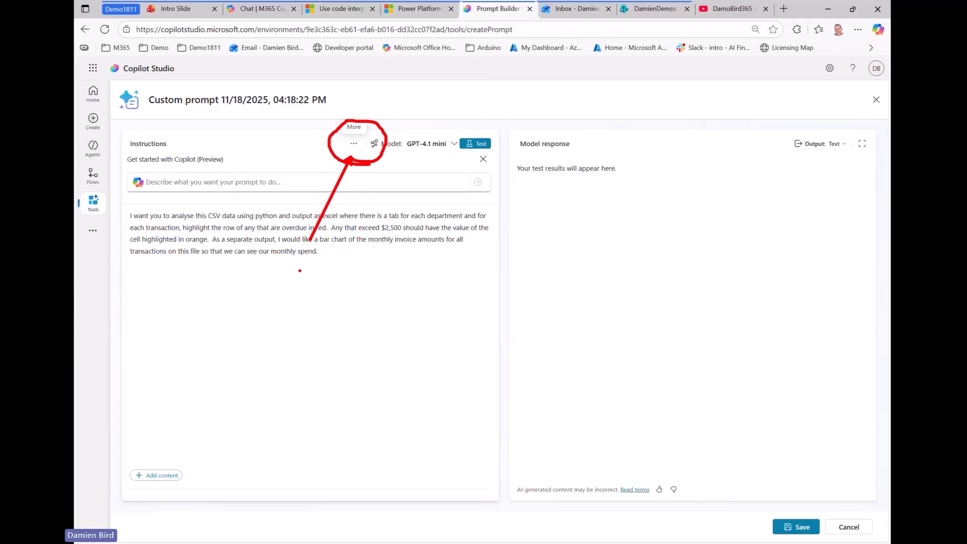
Set 'Enable code interpreter' to Enabled in the prompt settings and return to the instructions
{"action": "left_click", "coordinate": [353, 143]}
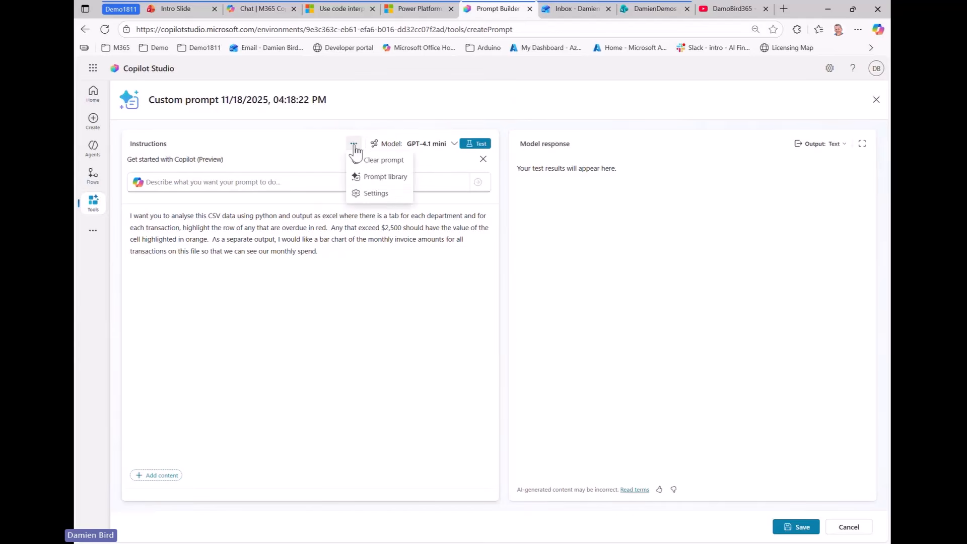
{"action": "left_click", "coordinate": [375, 196]}
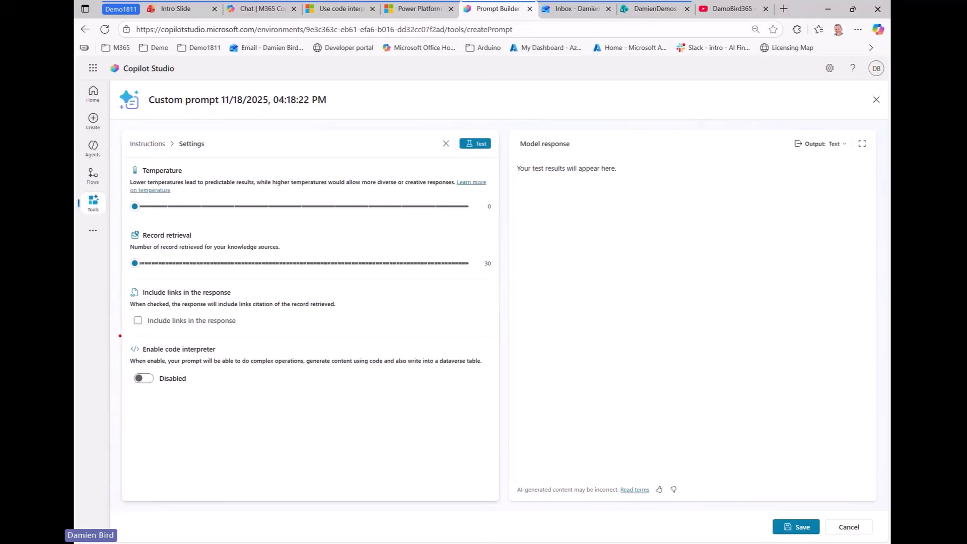
{"action": "left_click_drag", "start_coordinate": [120, 336], "coordinate": [503, 400]}
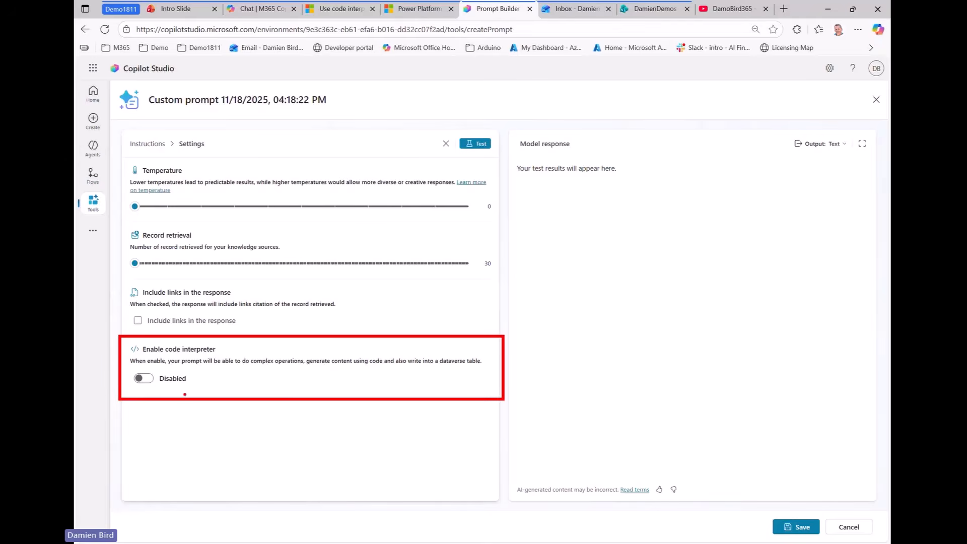
{"action": "left_click_drag", "start_coordinate": [149, 394], "coordinate": [206, 446]}
{"action": "key", "text": "Escape"}
{"action": "left_click", "coordinate": [143, 379]}
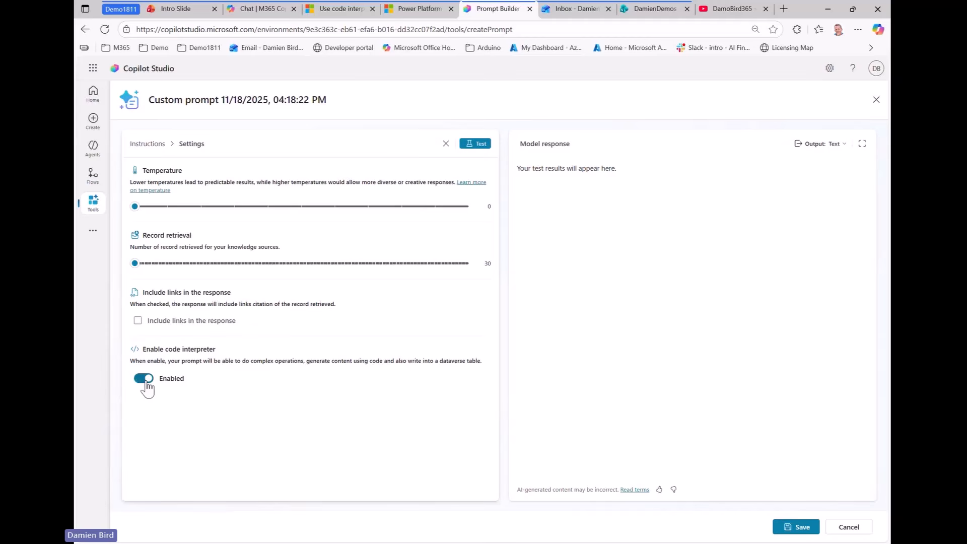
{"action": "left_click", "coordinate": [148, 145]}
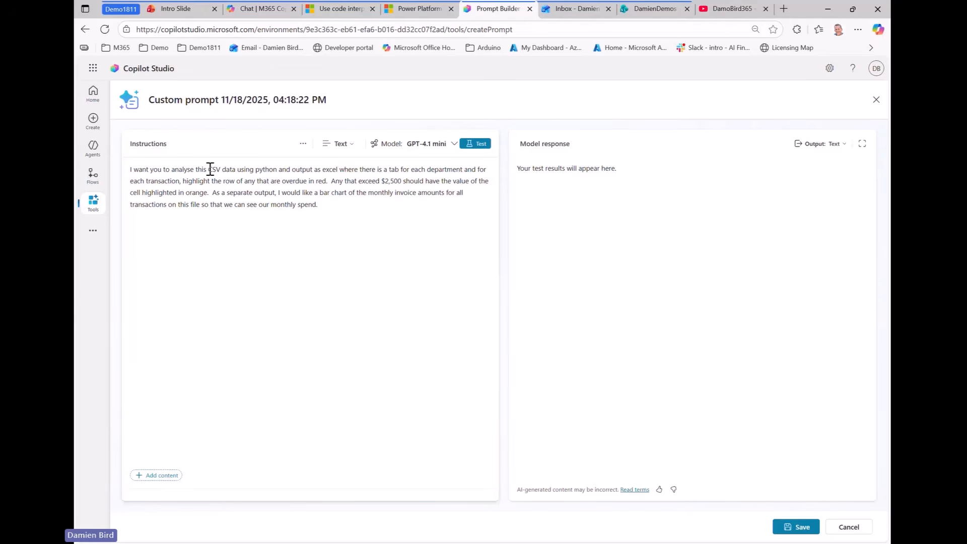
Swap the word 'CSV' in the instructions for a Text input named CSV
{"action": "left_click_drag", "start_coordinate": [209, 170], "coordinate": [221, 169]}
{"action": "key", "text": "BackSpace"}
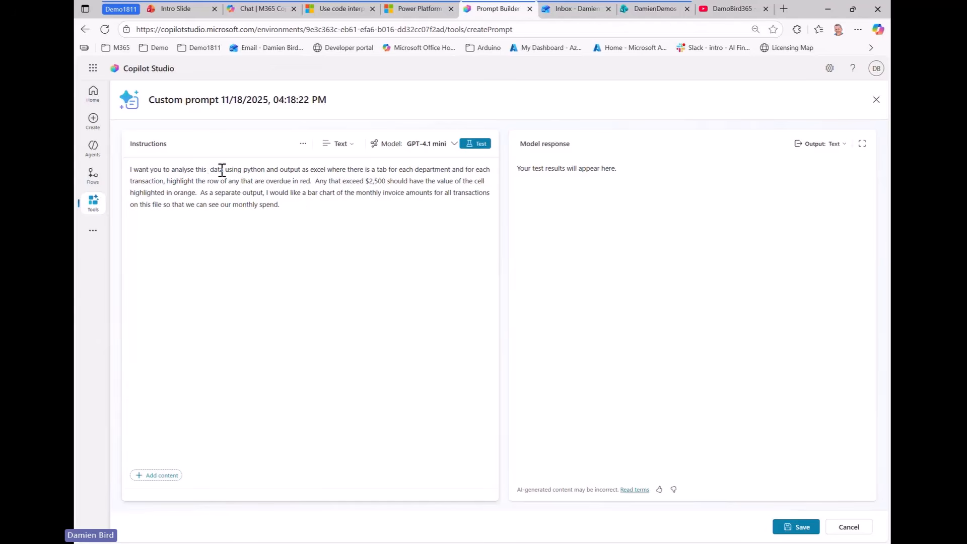
{"action": "type", "text": "/"}
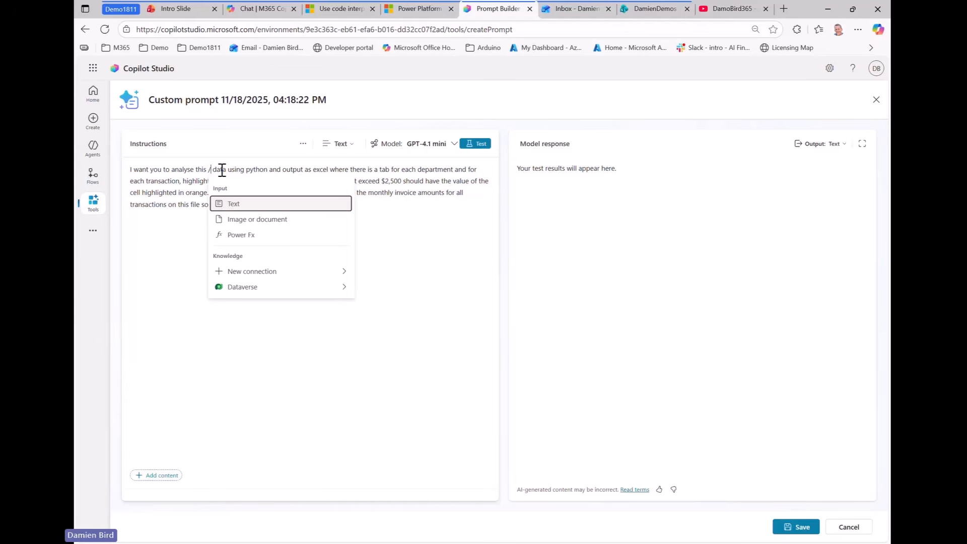
{"action": "left_click", "coordinate": [252, 203]}
{"action": "left_click", "coordinate": [216, 205]}
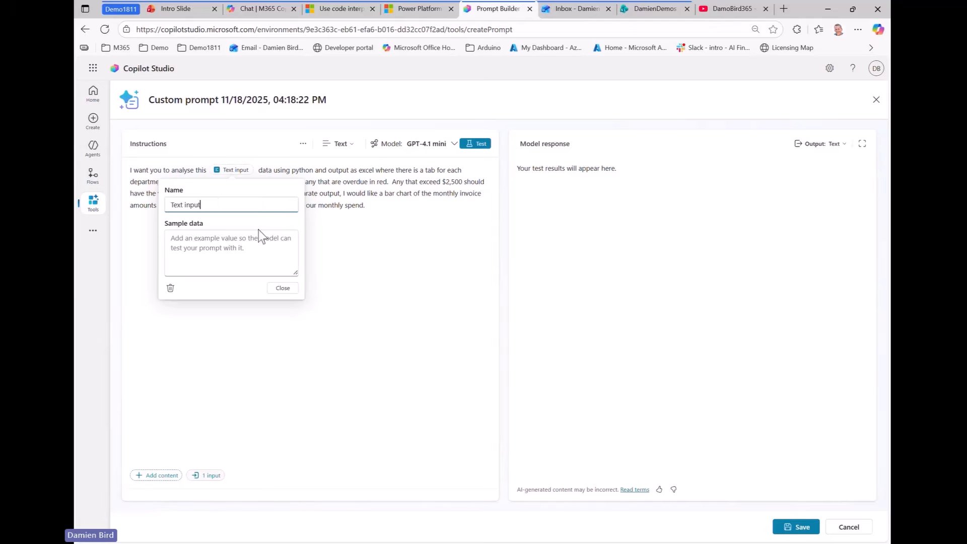
{"action": "key", "text": "ctrl+a"}
{"action": "key", "text": "BackSpace"}
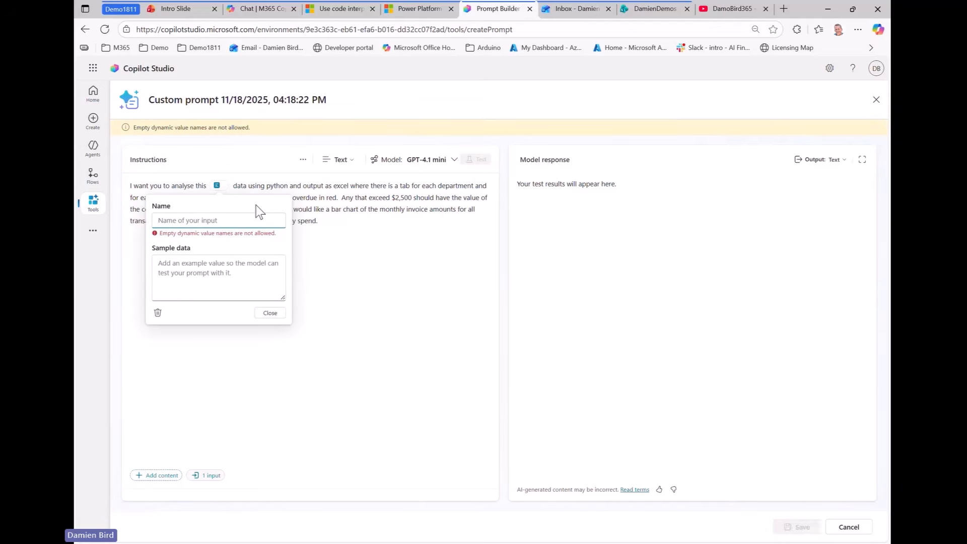
{"action": "type", "text": "CSV"}
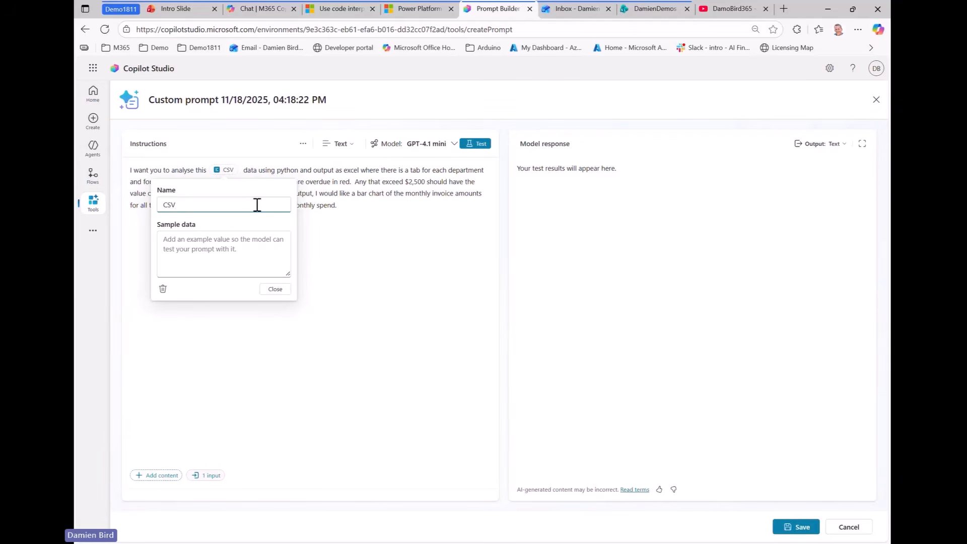
{"action": "left_click", "coordinate": [240, 242]}
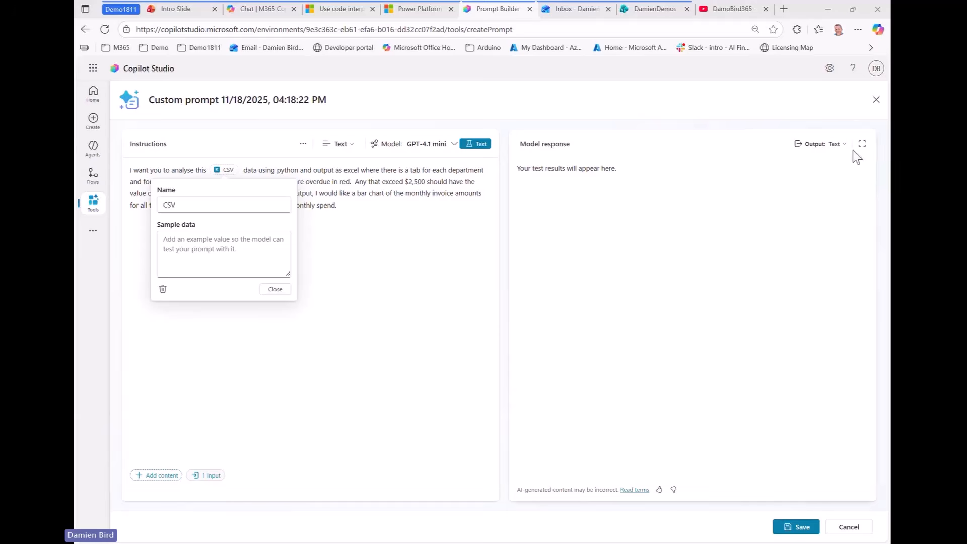
Ask Microsoft 365 Copilot chat to generate sample Accounts Payable CSV data
{"action": "left_click", "coordinate": [876, 30]}
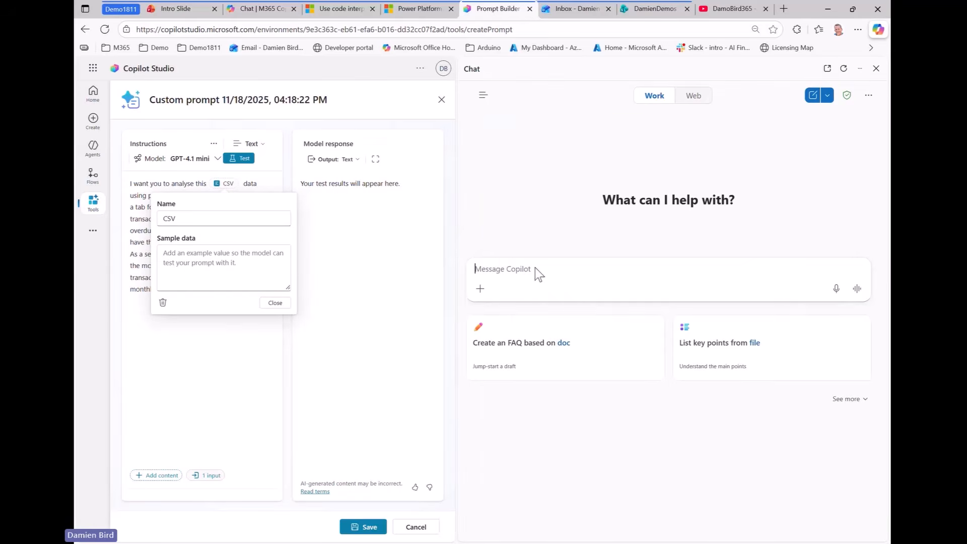
{"action": "key", "text": "ctrl+v"}
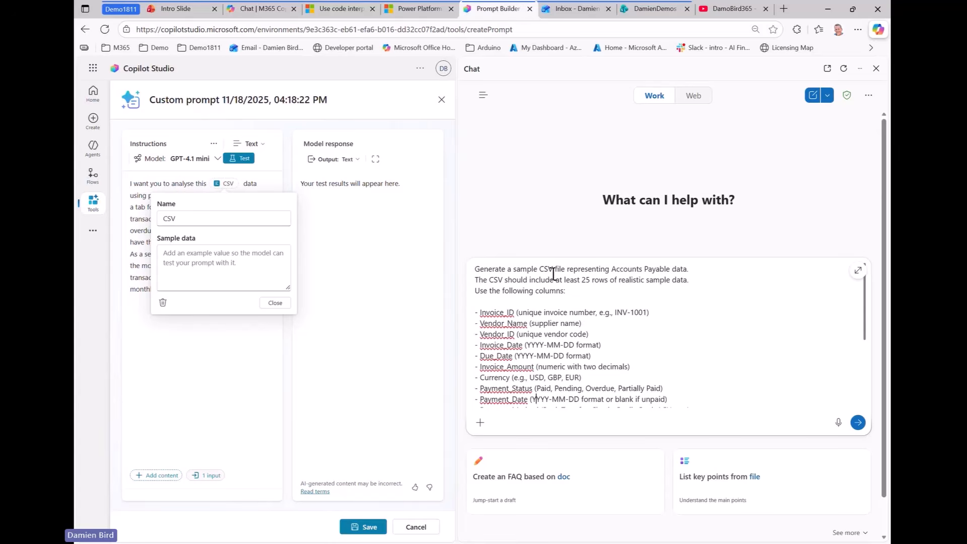
{"action": "scroll", "coordinate": [553, 275], "scroll_direction": "down", "scroll_amount": 4}
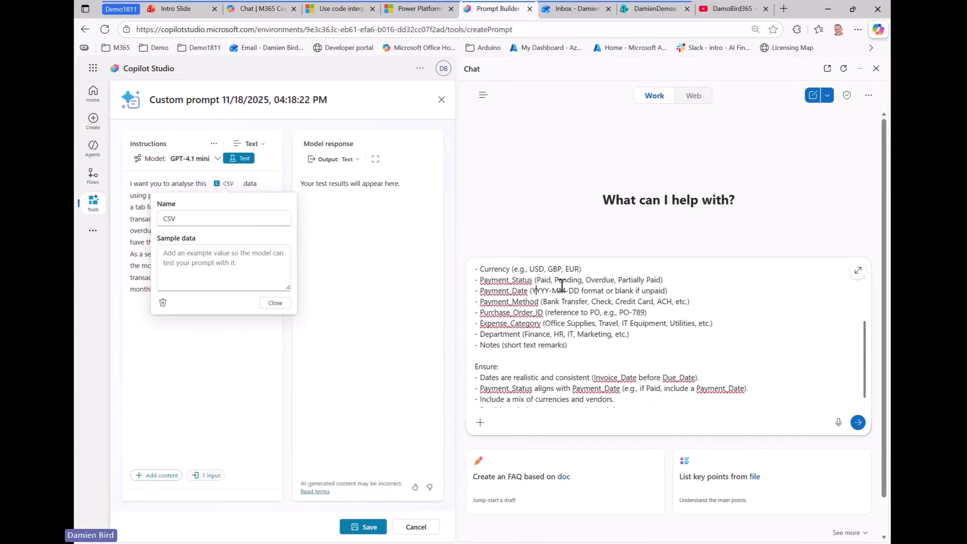
{"action": "scroll", "coordinate": [605, 276], "scroll_direction": "up", "scroll_amount": 4}
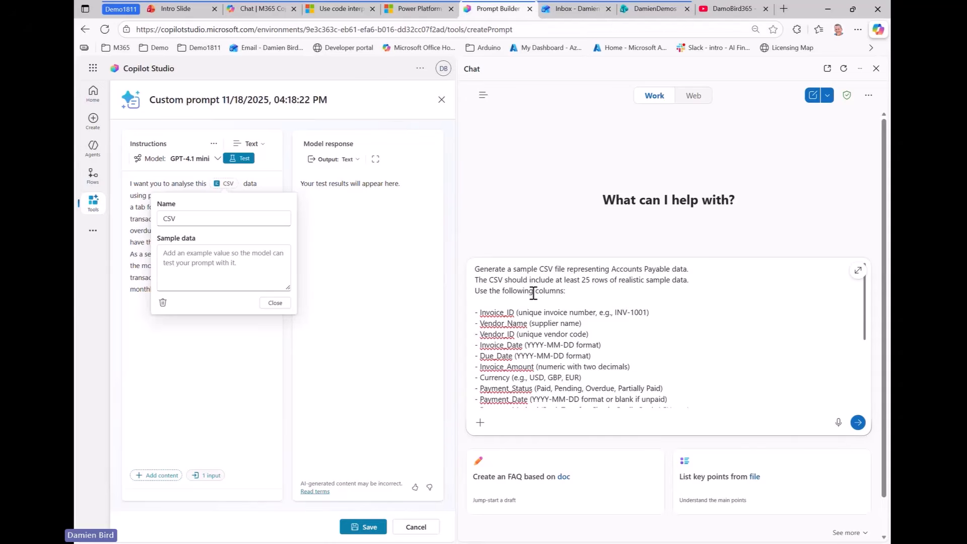
{"action": "scroll", "coordinate": [533, 292], "scroll_direction": "down", "scroll_amount": 8}
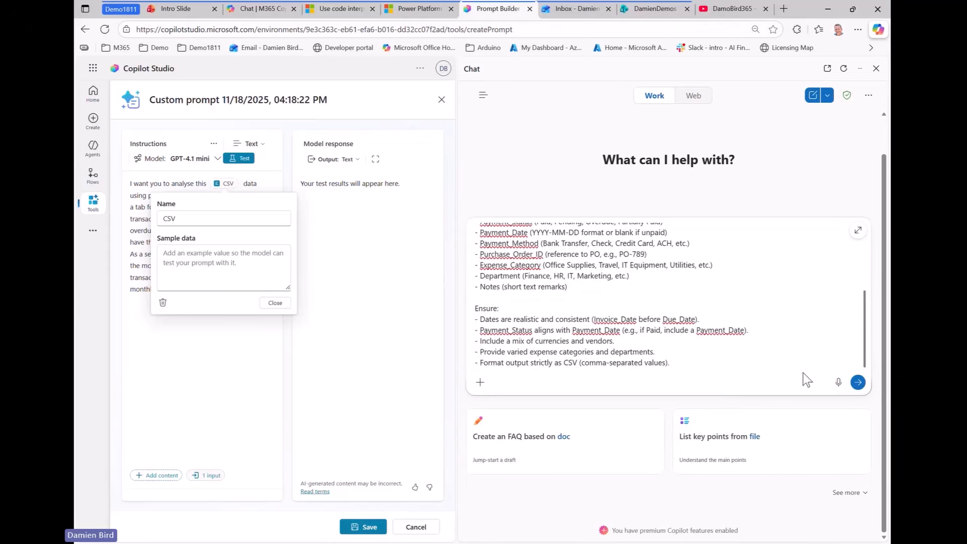
{"action": "left_click", "coordinate": [858, 382]}
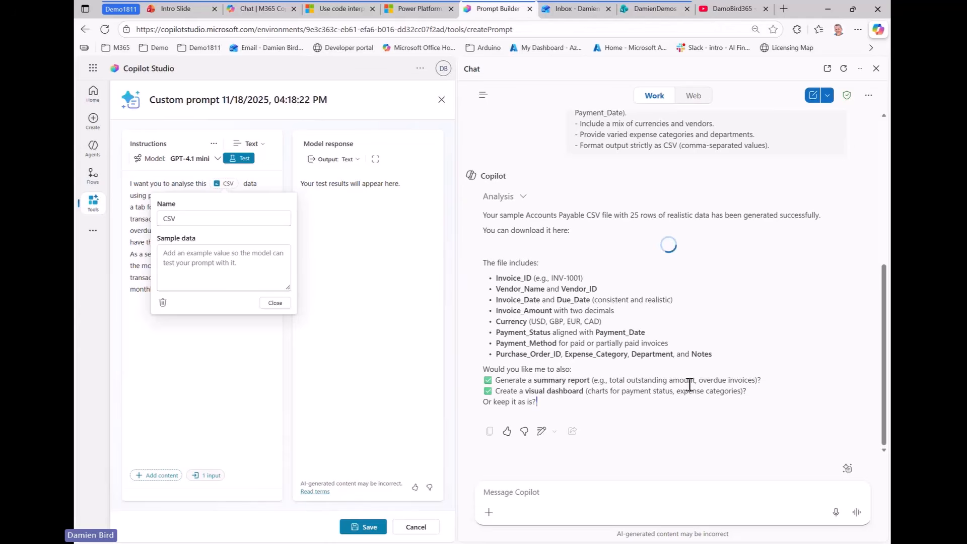
{"action": "left_click", "coordinate": [622, 493]}
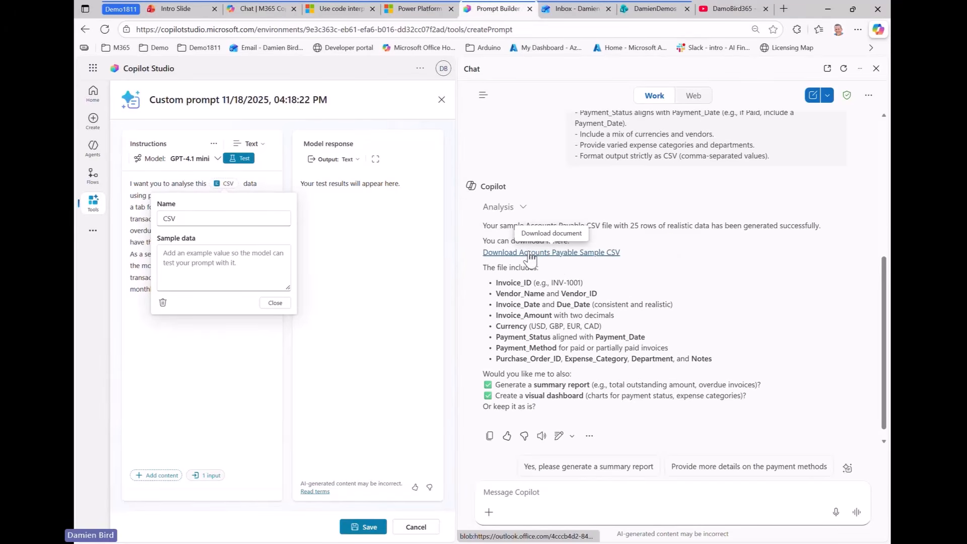
Download the Accounts Payable sample CSV, copy its contents in Notepad, and close the chat pane
{"action": "left_click", "coordinate": [530, 255]}
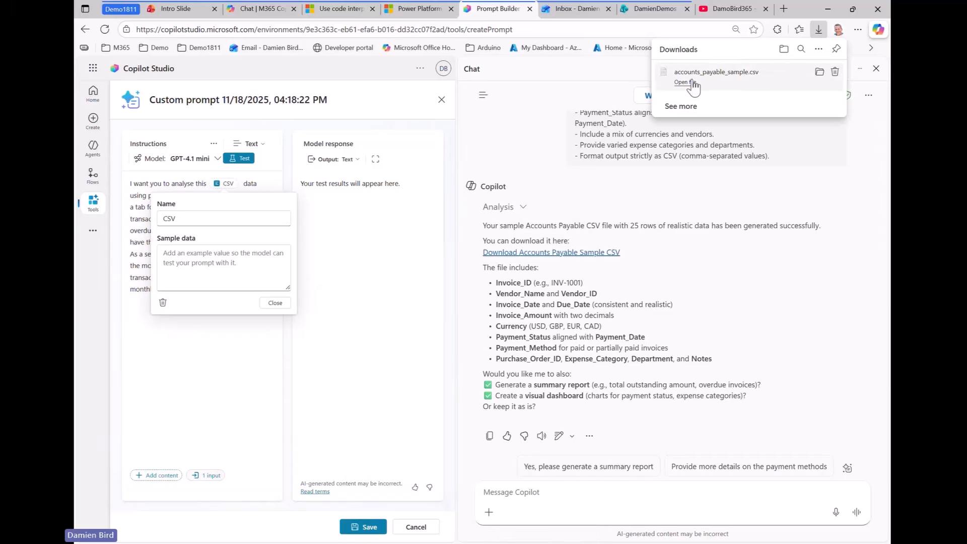
{"action": "left_click", "coordinate": [686, 83]}
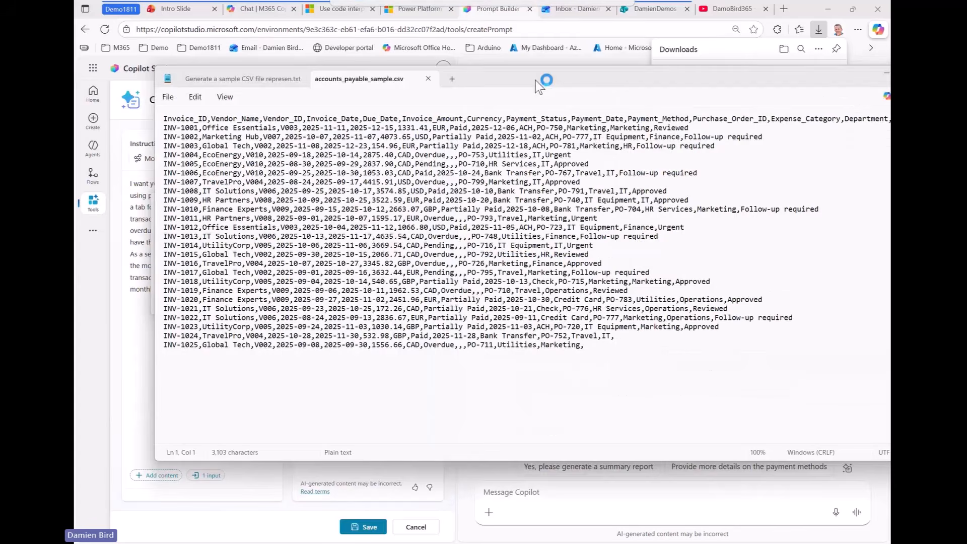
{"action": "left_click_drag", "start_coordinate": [588, 349], "coordinate": [134, 125]}
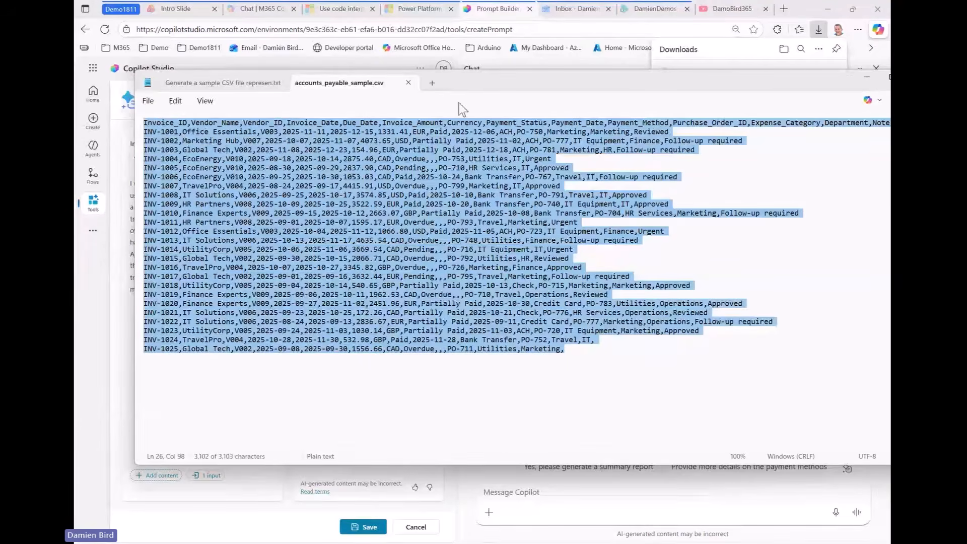
{"action": "left_click", "coordinate": [866, 78]}
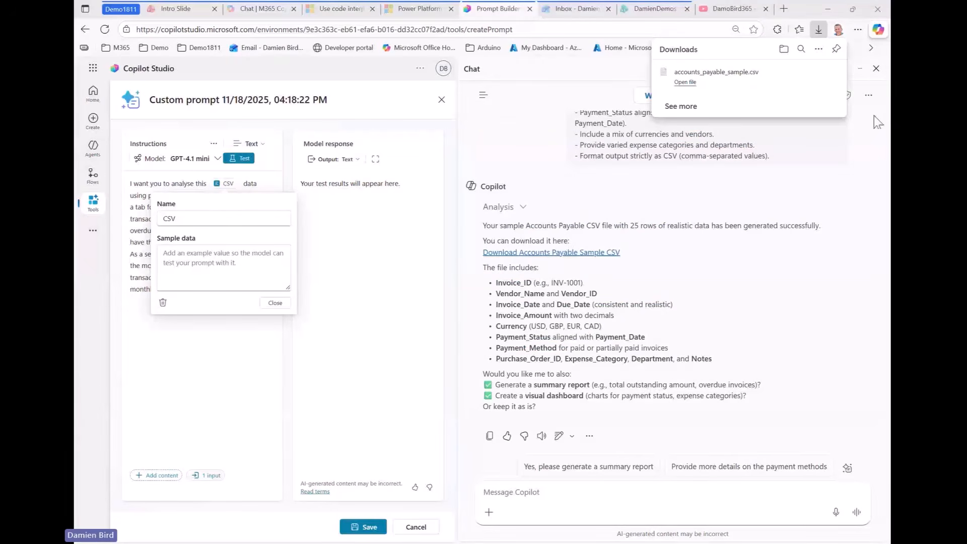
{"action": "left_click", "coordinate": [876, 69]}
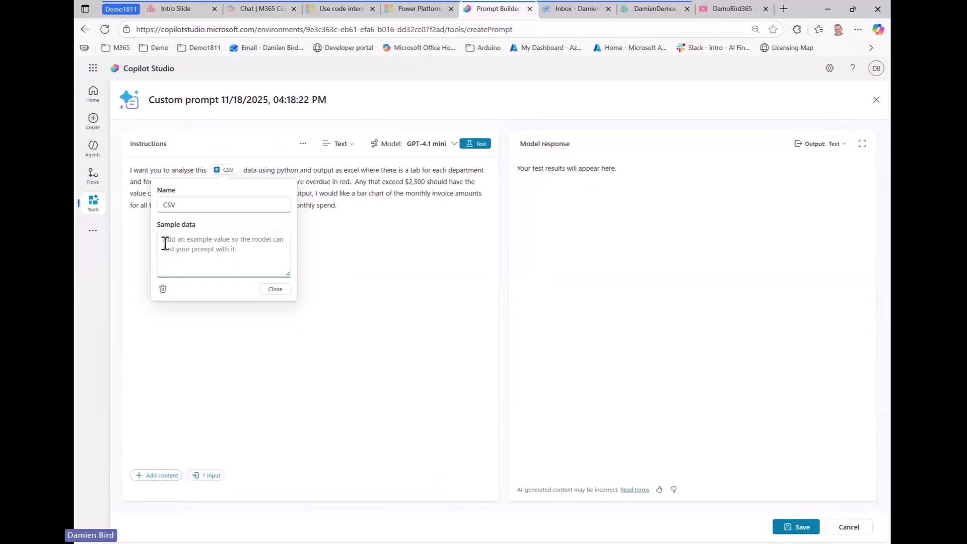
Paste the accounts payable CSV as the CSV input's sample data and run a prompt test
{"action": "key", "text": "ctrl+v"}
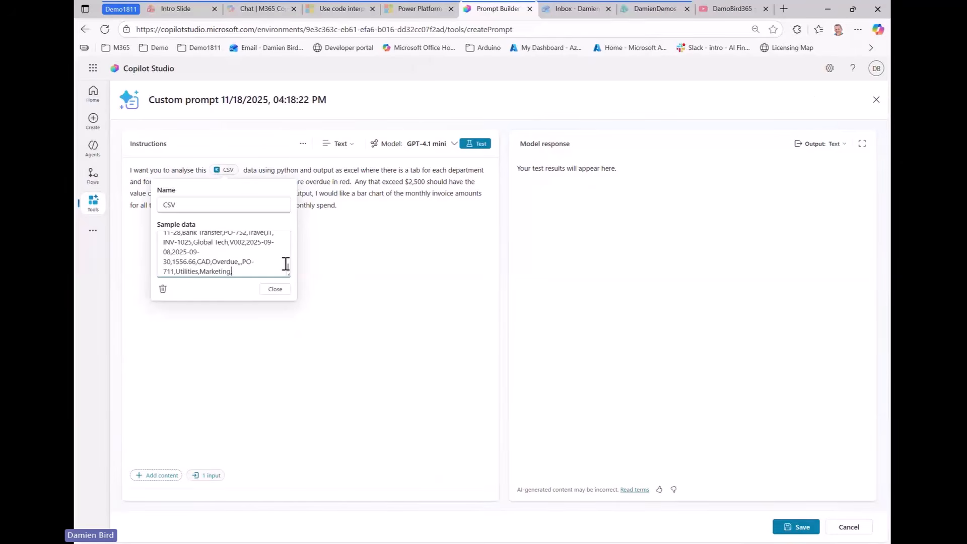
{"action": "left_click", "coordinate": [275, 290]}
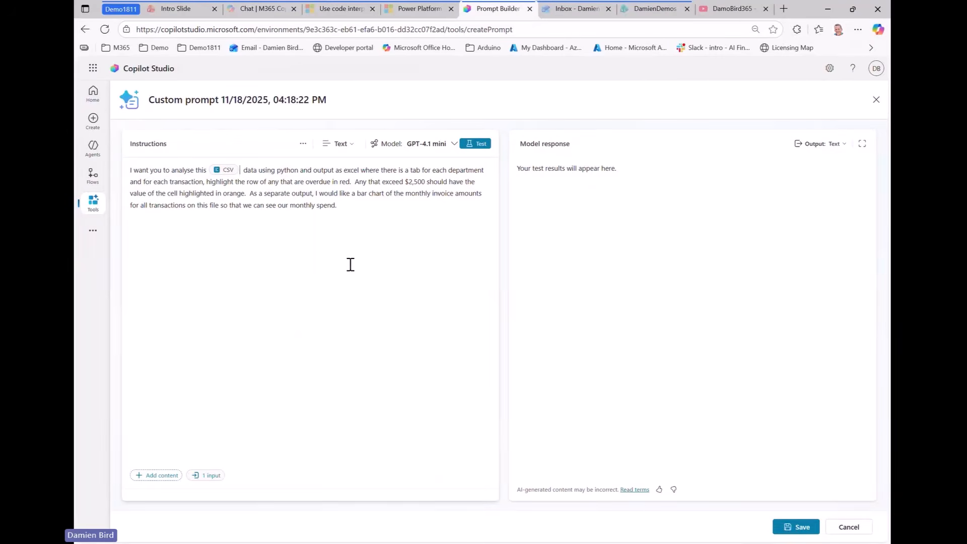
{"action": "left_click", "coordinate": [477, 146]}
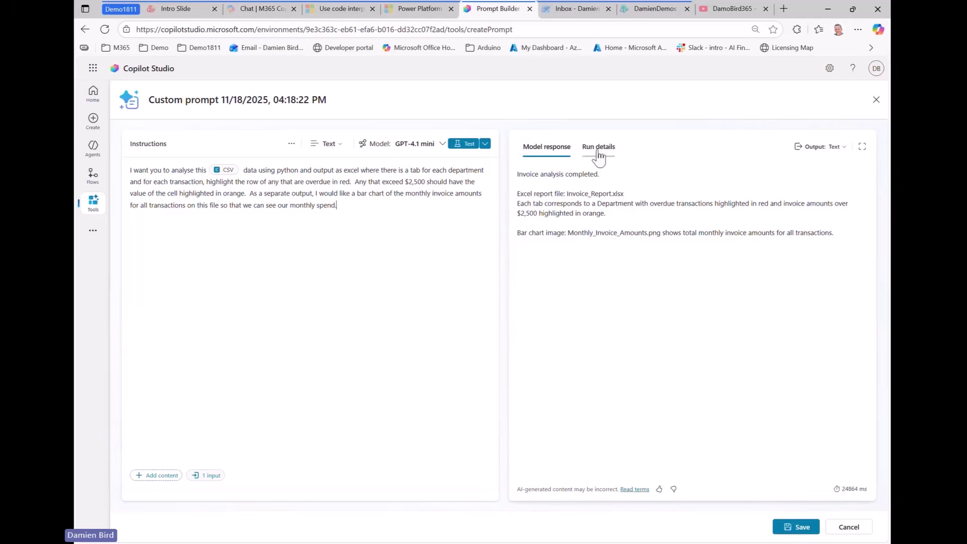
Switch test output to Documents/Images, then download and open Invoice_Report.xlsx
{"action": "left_click", "coordinate": [832, 150]}
{"action": "left_click", "coordinate": [828, 212]}
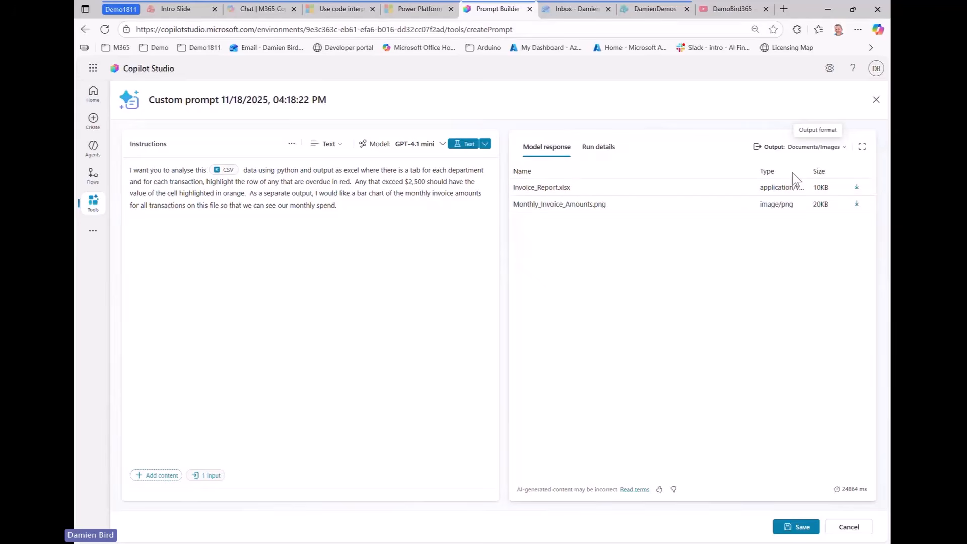
{"action": "key", "text": "ctrl+2"}
{"action": "mouse_move", "coordinate": [775, 160]}
{"action": "left_mouse_down"}
{"action": "mouse_move", "coordinate": [853, 120]}
{"action": "mouse_move", "coordinate": [761, 150]}
{"action": "left_mouse_up"}
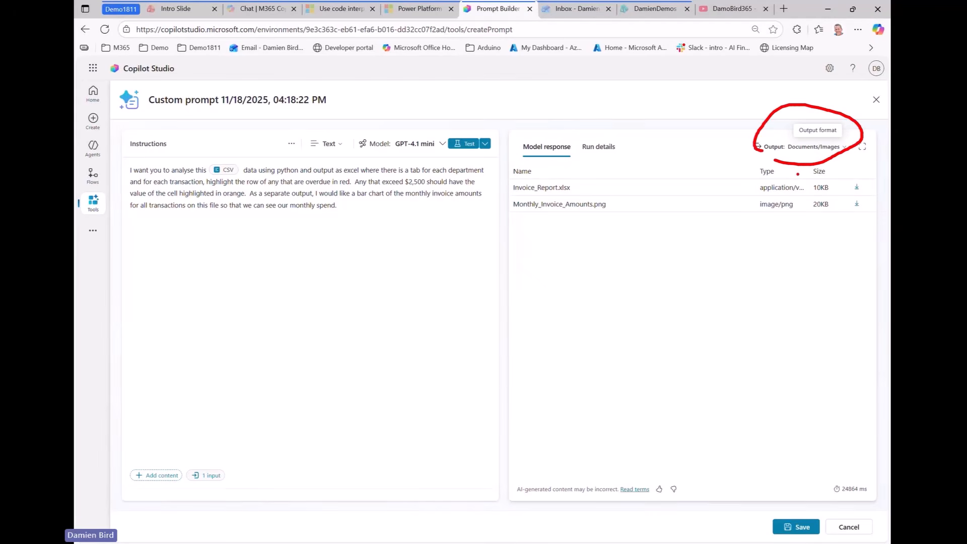
{"action": "key", "text": "Escape"}
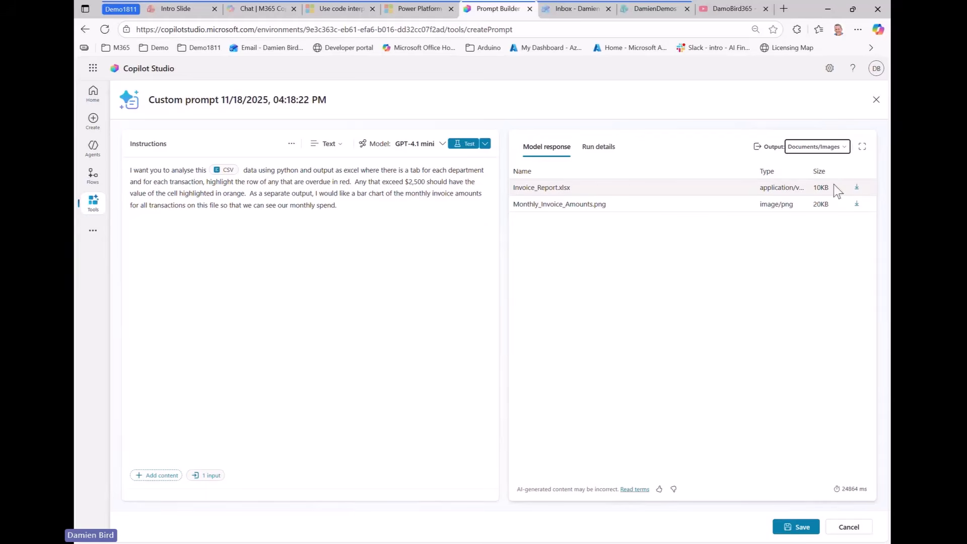
{"action": "left_click", "coordinate": [858, 191]}
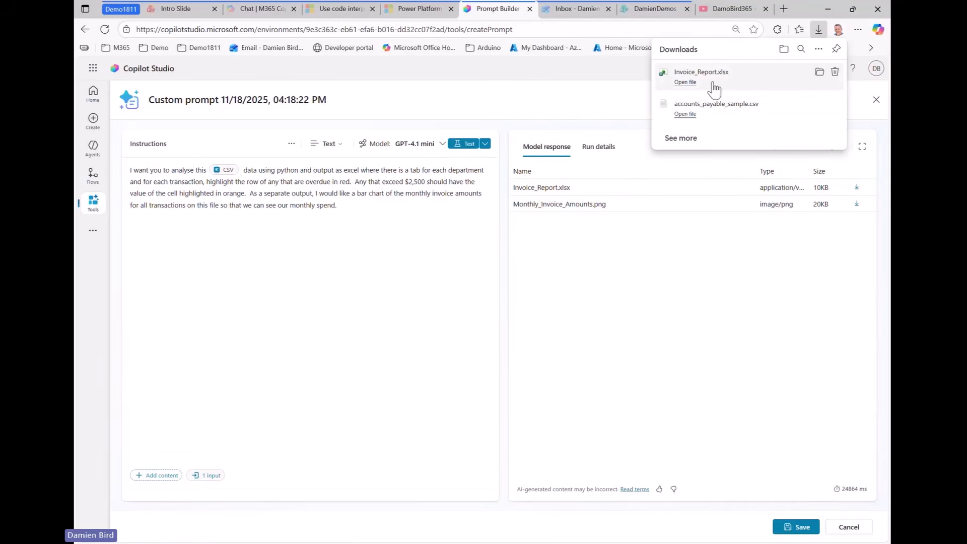
{"action": "left_click", "coordinate": [684, 83]}
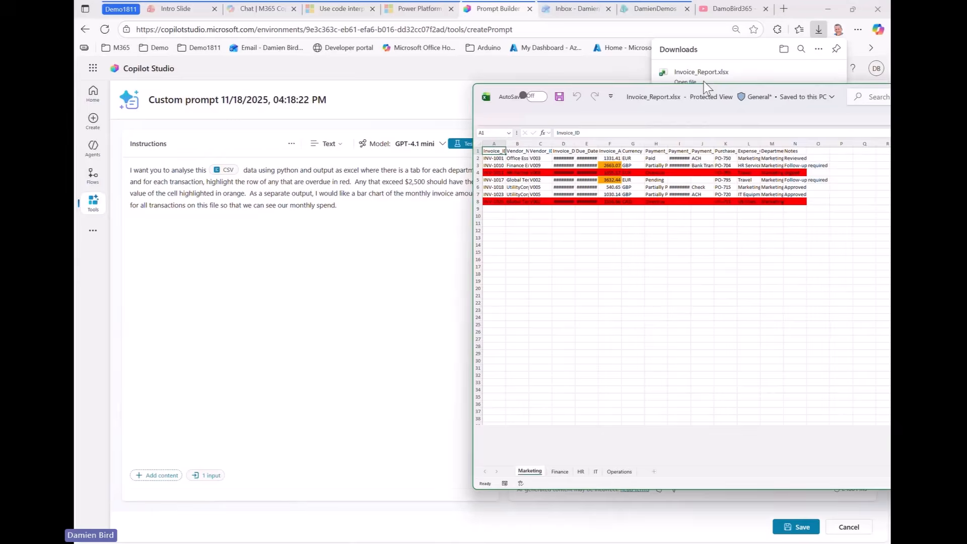
Maximize the Invoice_Report workbook and autofit columns D (Invoice_Date) and E (Due_Date)
{"action": "left_click_drag", "start_coordinate": [476, 64], "coordinate": [644, 84]}
{"action": "double_click", "coordinate": [767, 81]}
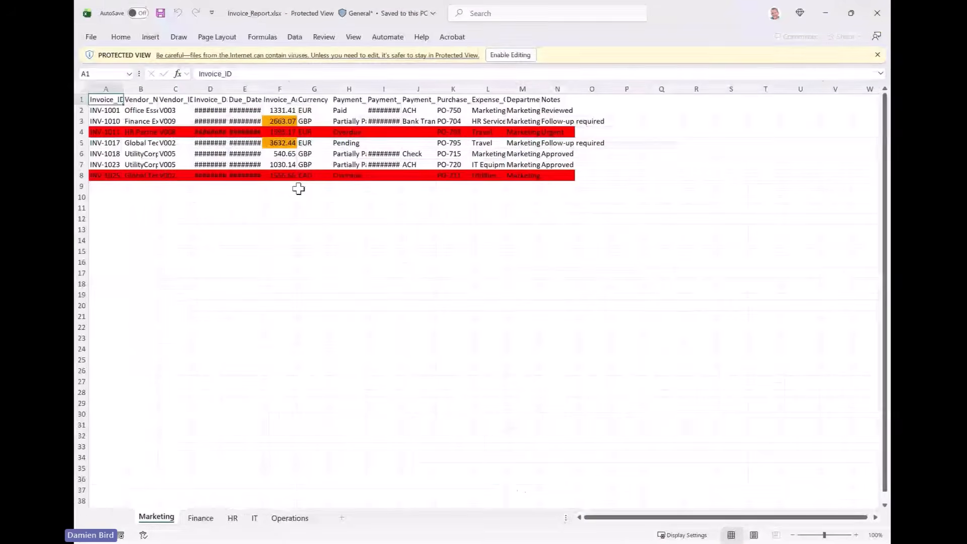
{"action": "double_click", "coordinate": [275, 89]}
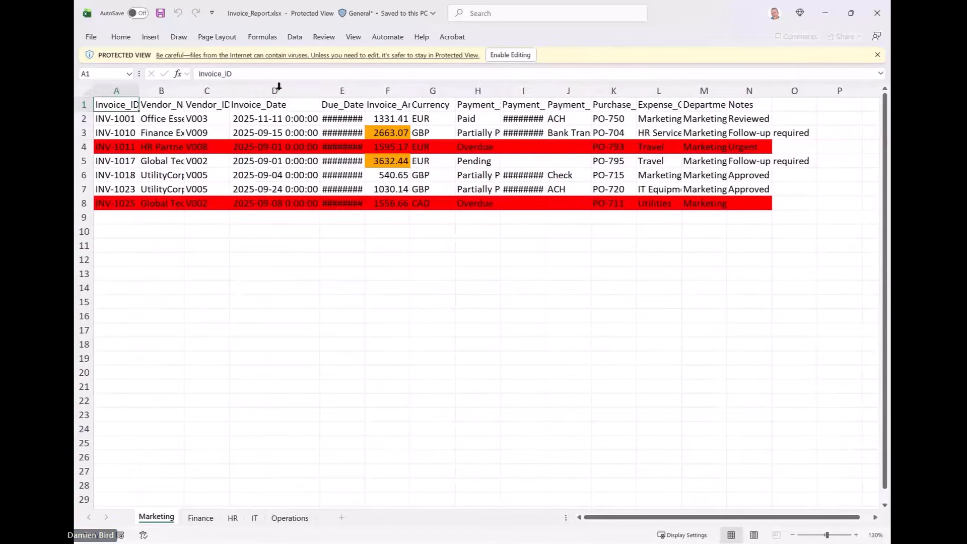
{"action": "double_click", "coordinate": [365, 85]}
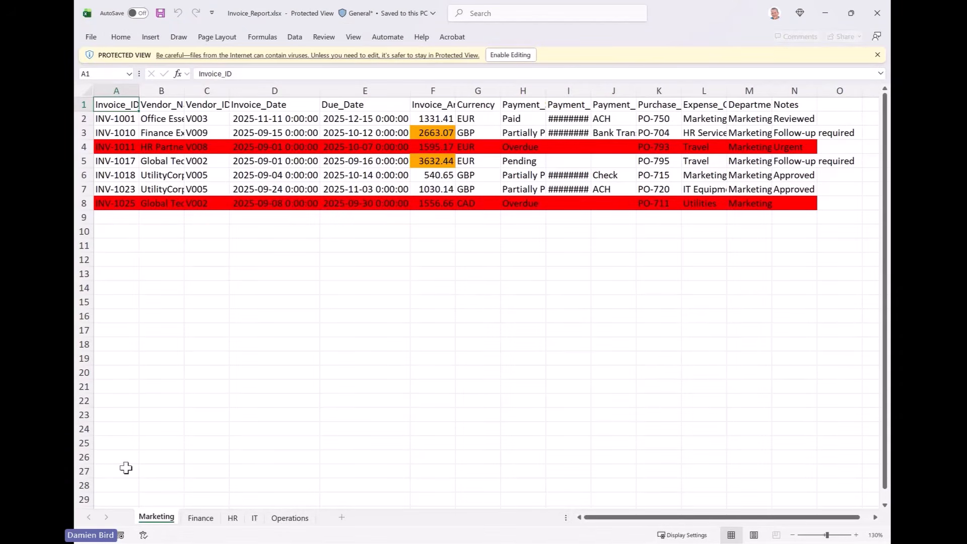
Review the Finance, HR, IT and Operations sheets, then minimize Excel
{"action": "mouse_move", "coordinate": [108, 477]}
{"action": "left_mouse_down"}
{"action": "mouse_move", "coordinate": [341, 534]}
{"action": "mouse_move", "coordinate": [401, 538]}
{"action": "mouse_move", "coordinate": [377, 538]}
{"action": "left_mouse_up"}
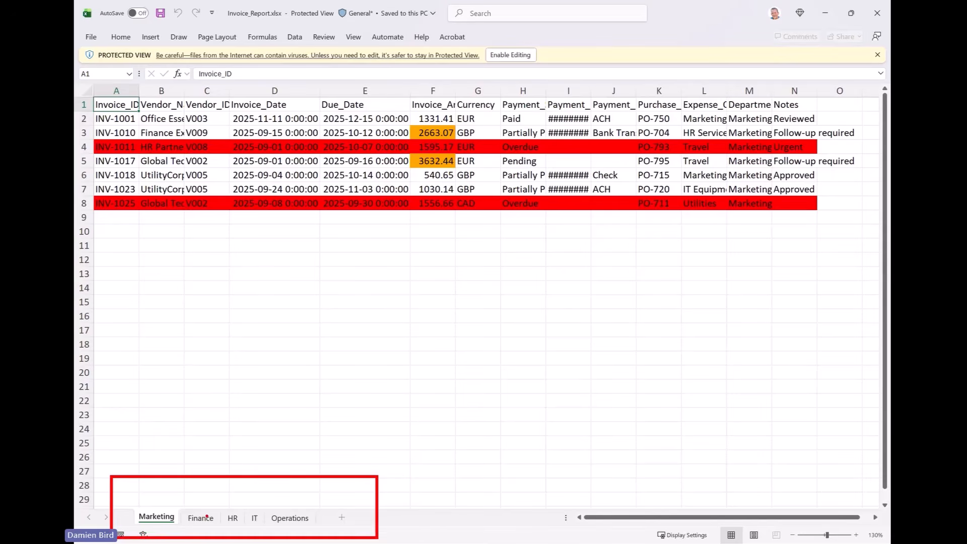
{"action": "left_click", "coordinate": [204, 519]}
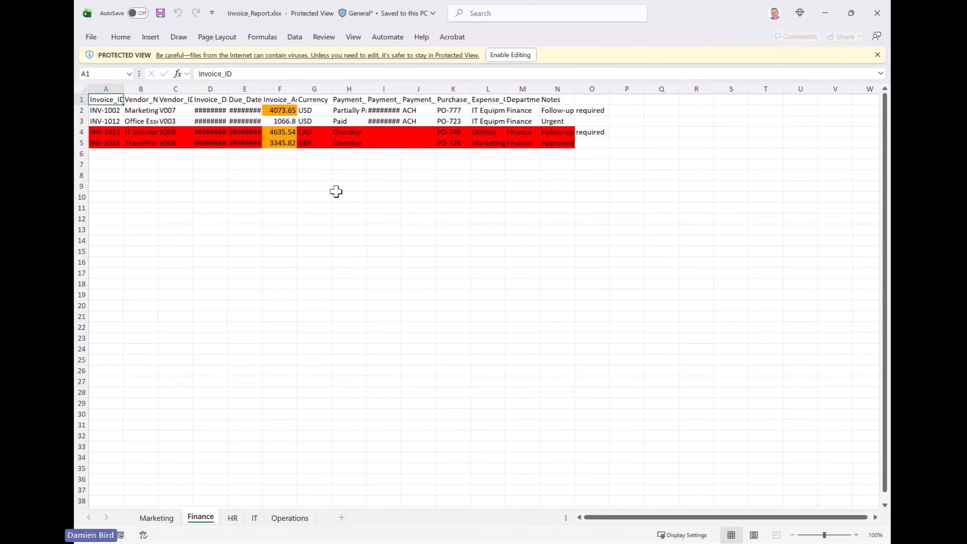
{"action": "left_click", "coordinate": [280, 122]}
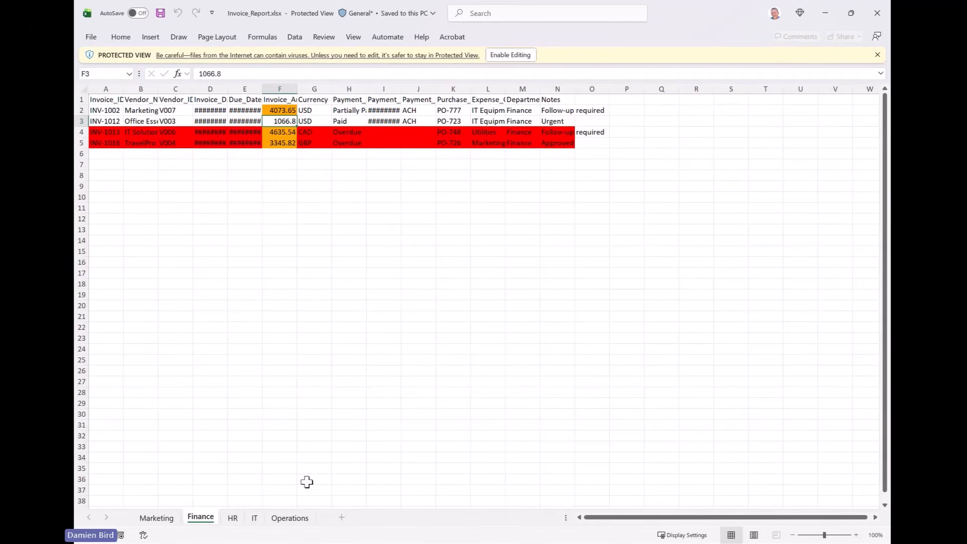
{"action": "left_click", "coordinate": [232, 517]}
{"action": "left_click", "coordinate": [254, 518]}
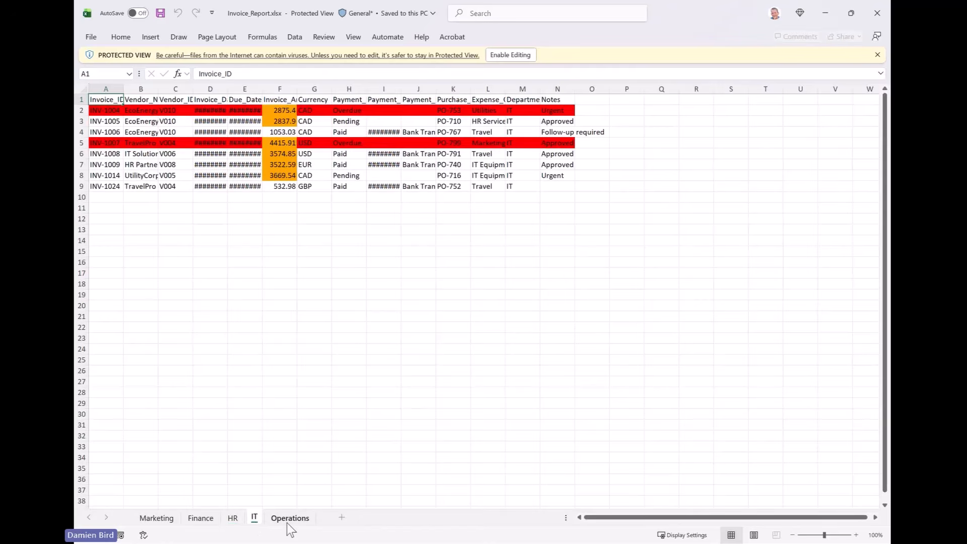
{"action": "left_click", "coordinate": [291, 526]}
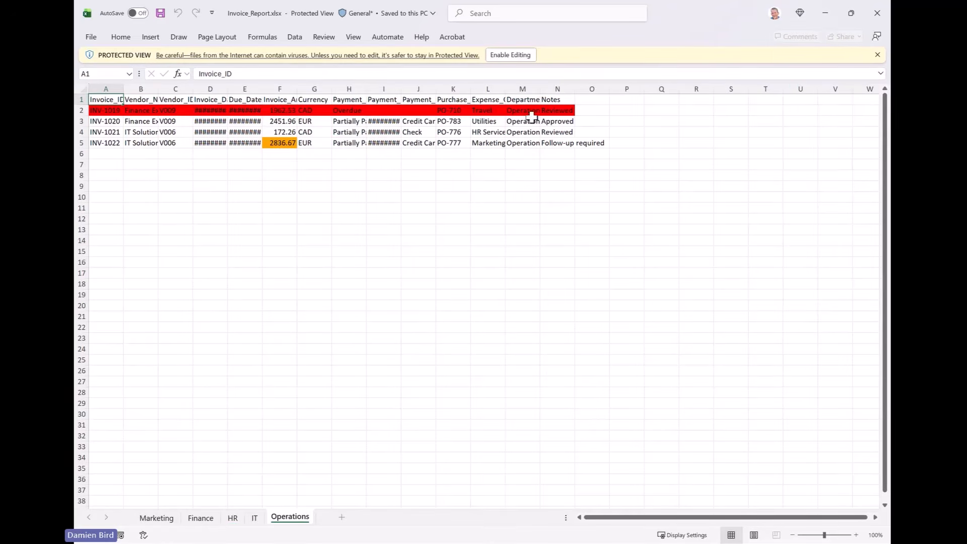
{"action": "left_click", "coordinate": [826, 15]}
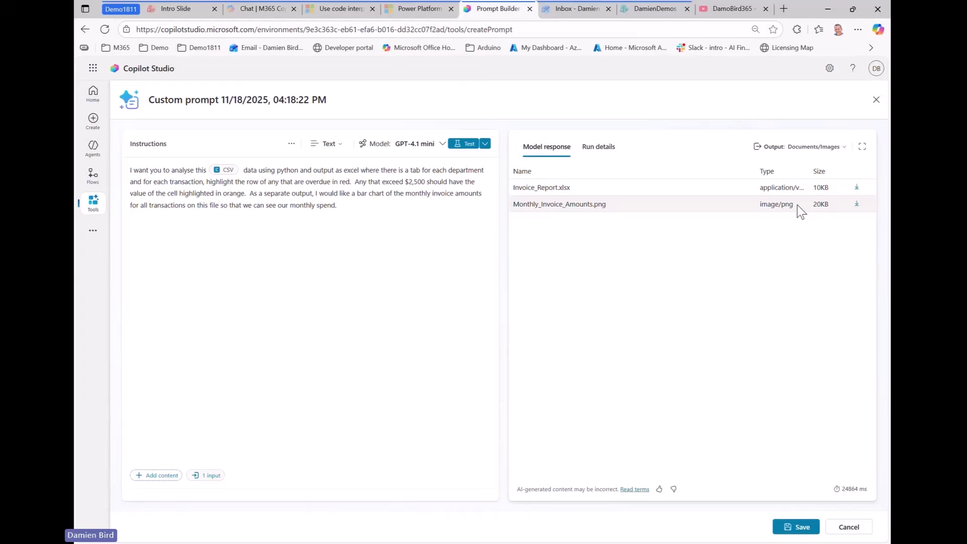
Download Monthly_Invoice_Amounts.png and view its 2025-08 to 2025-11 invoice bar chart in Photos
{"action": "left_click", "coordinate": [856, 205]}
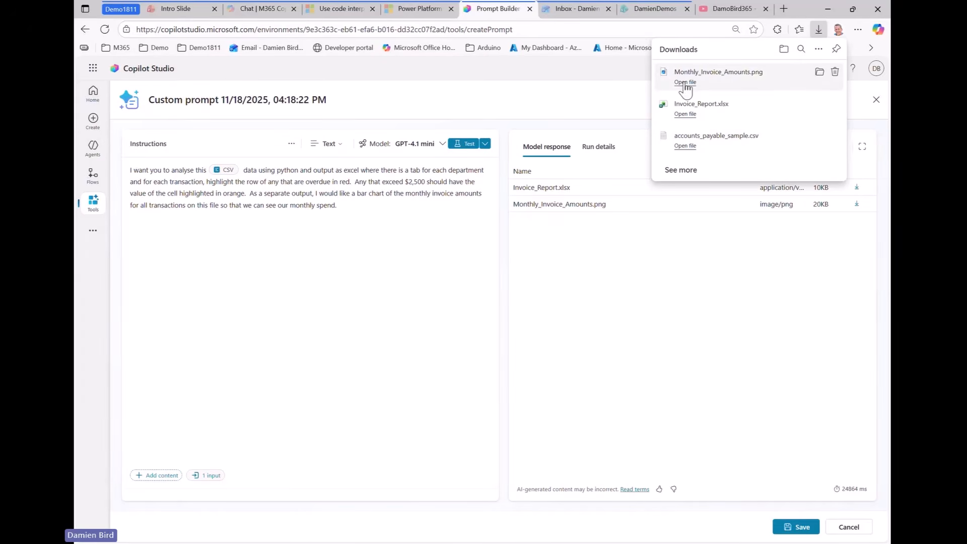
{"action": "left_click", "coordinate": [685, 82]}
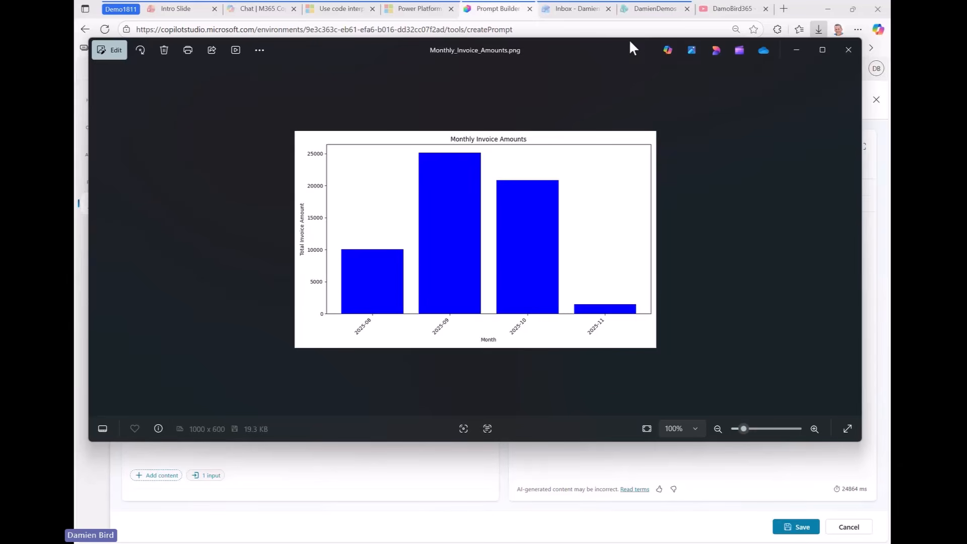
{"action": "left_click_drag", "start_coordinate": [595, 58], "coordinate": [966, 58]}
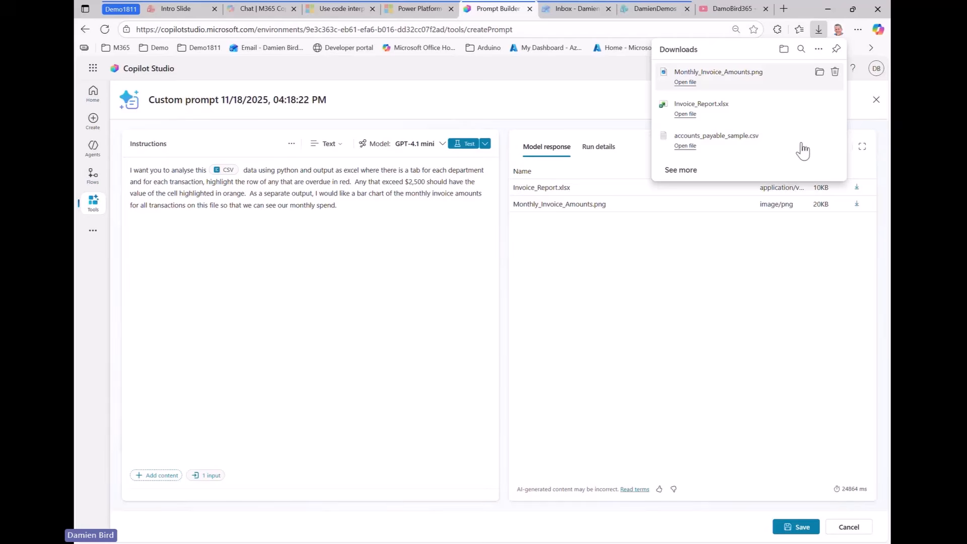
{"action": "left_click", "coordinate": [648, 258]}
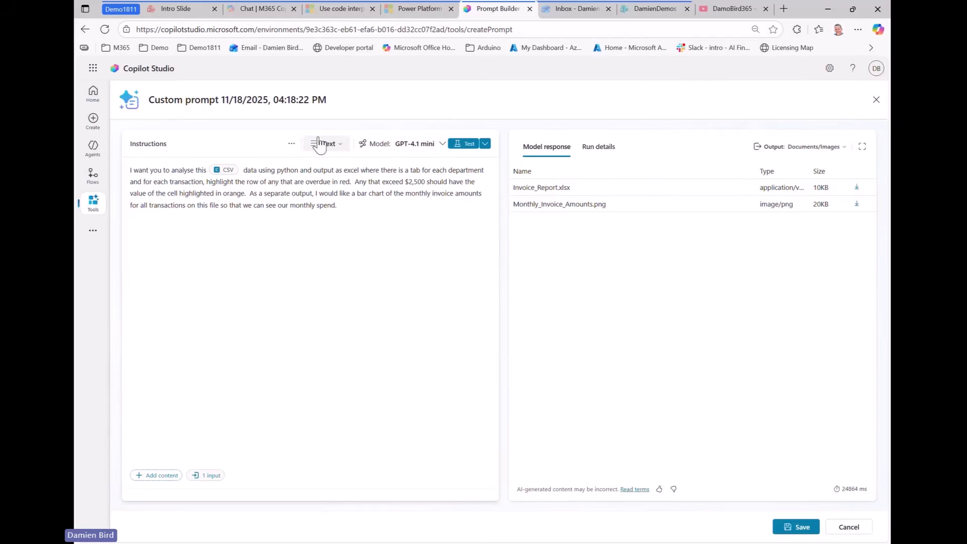
Switch the prompt's instructions to Code to show the generated Python script
{"action": "mouse_move", "coordinate": [325, 165]}
{"action": "left_mouse_down"}
{"action": "mouse_move", "coordinate": [369, 145]}
{"action": "mouse_move", "coordinate": [302, 154]}
{"action": "left_mouse_up"}
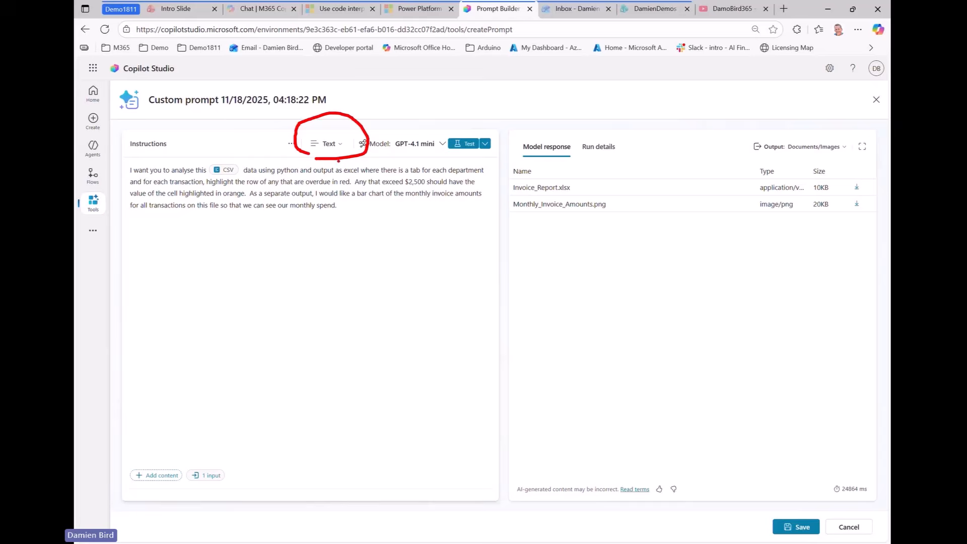
{"action": "key", "text": "Escape"}
{"action": "left_click", "coordinate": [337, 146]}
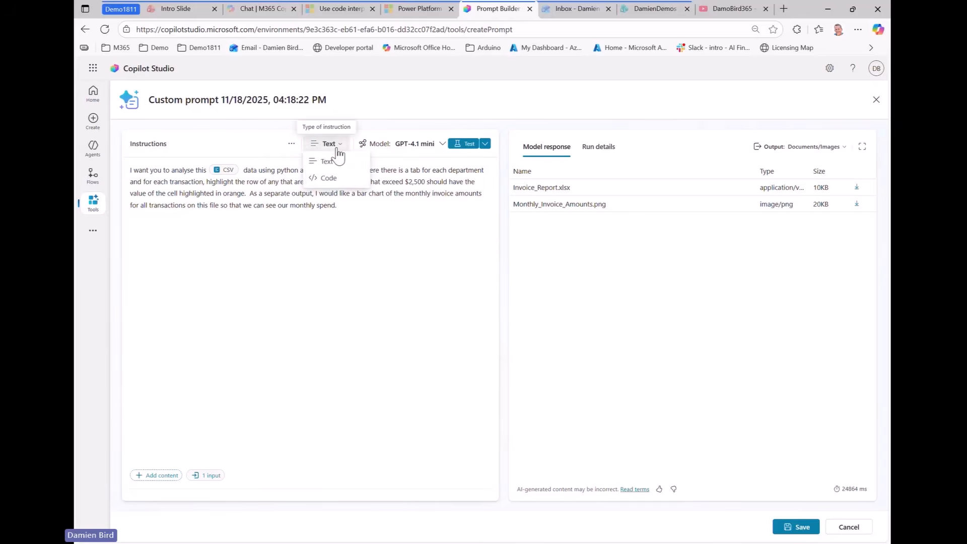
{"action": "left_click", "coordinate": [329, 178]}
Scroll to the end of the 177-line script and select the prompt's default title
{"action": "scroll", "coordinate": [222, 202], "scroll_direction": "down", "scroll_amount": 7}
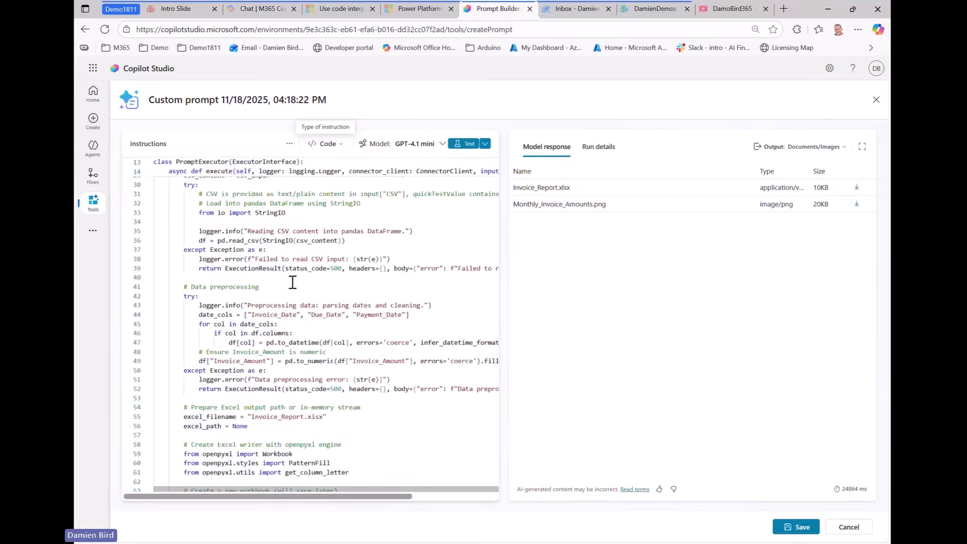
{"action": "scroll", "coordinate": [316, 299], "scroll_direction": "down", "scroll_amount": 15}
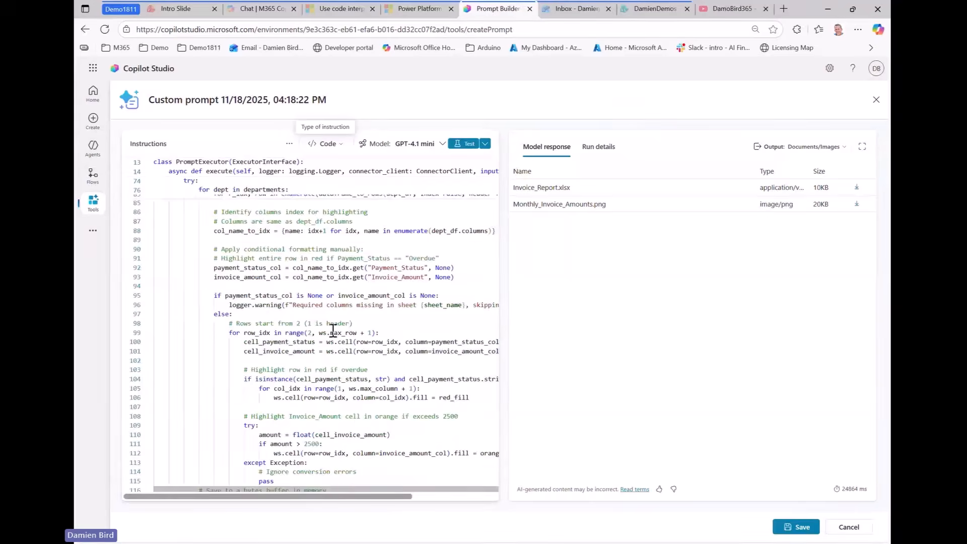
{"action": "scroll", "coordinate": [341, 336], "scroll_direction": "down", "scroll_amount": 7}
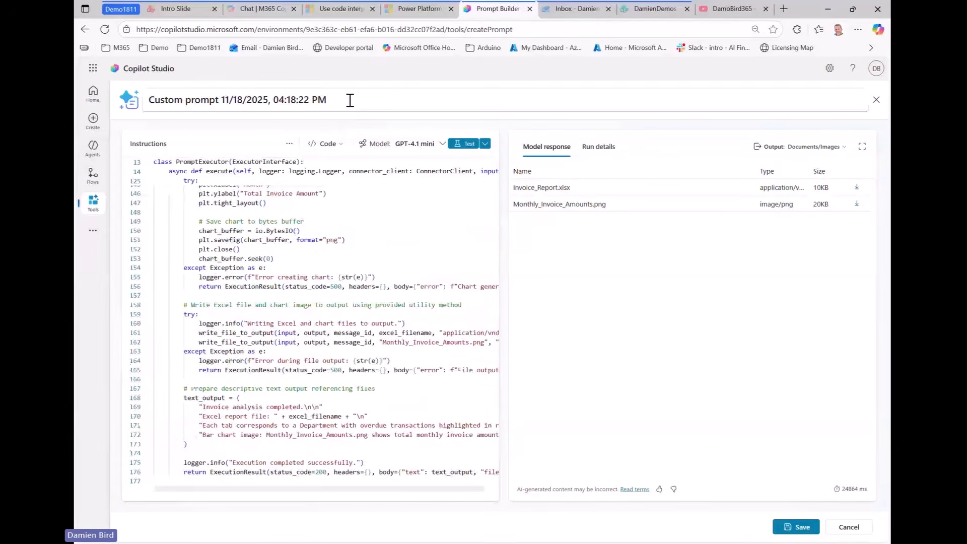
{"action": "left_click_drag", "start_coordinate": [347, 99], "coordinate": [151, 103]}
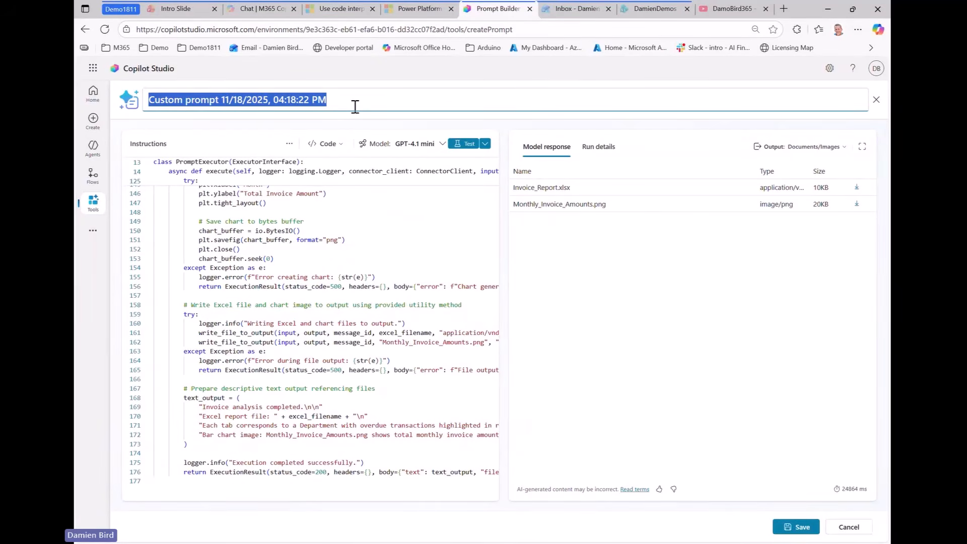
Rename the prompt 'Accounts Payable Prompt 1811', save it, and decline adding it to an agent
{"action": "type", "text": "Accounts Payaba"}
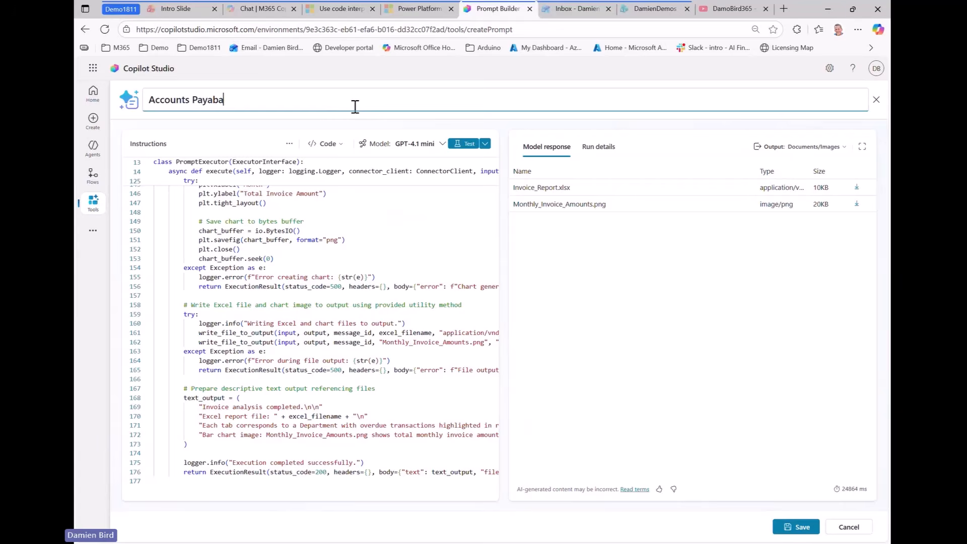
{"action": "type", "text": "le"}
{"action": "type", "text": "le Prompt"}
{"action": "type", "text": " 1811"}
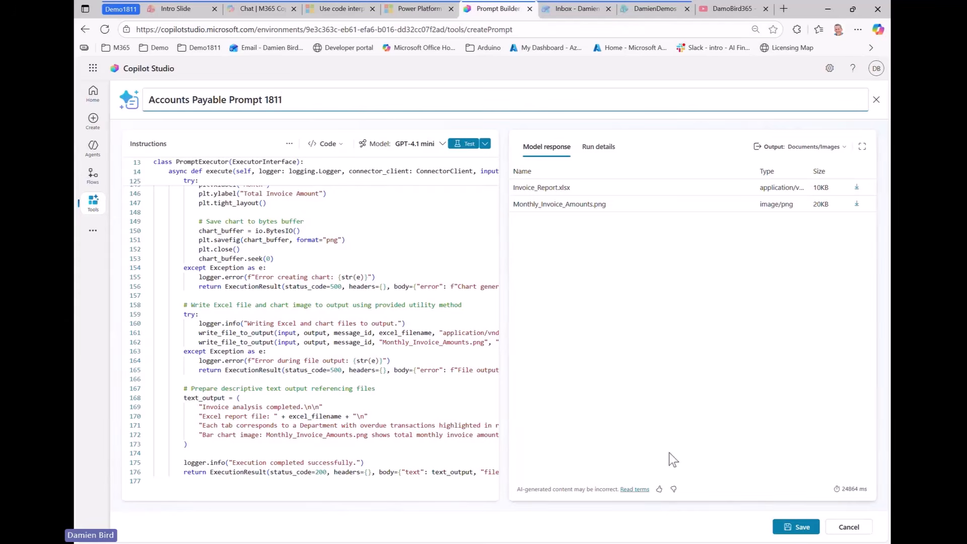
{"action": "left_click", "coordinate": [794, 525]}
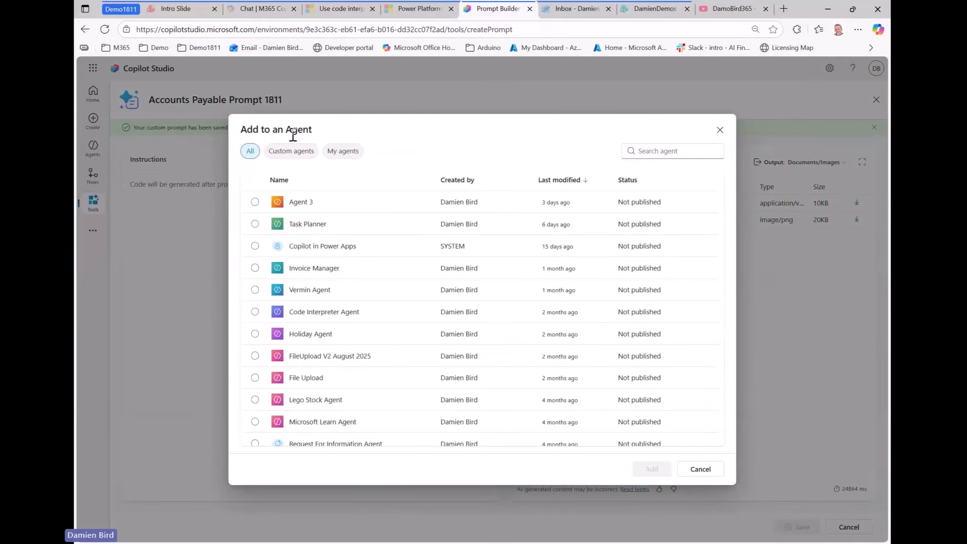
{"action": "left_click", "coordinate": [720, 130]}
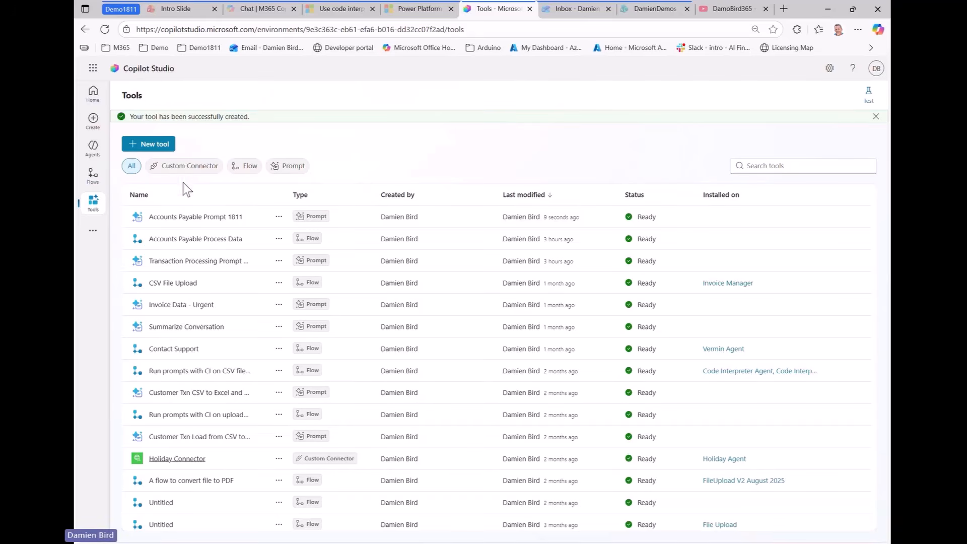
Create a new agent flow with the 'When a new email arrives in a shared mailbox (V2)' trigger
{"action": "left_click", "coordinate": [94, 176]}
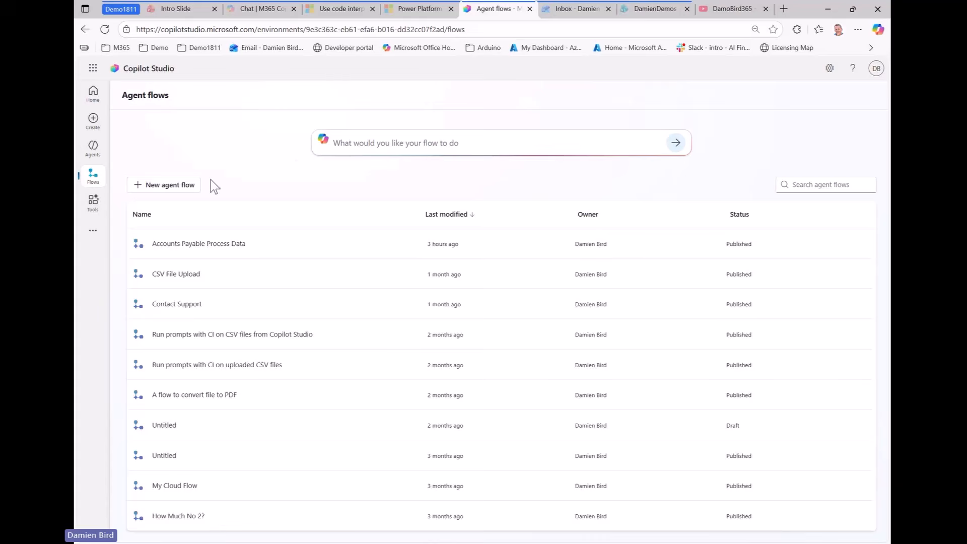
{"action": "left_click", "coordinate": [185, 187]}
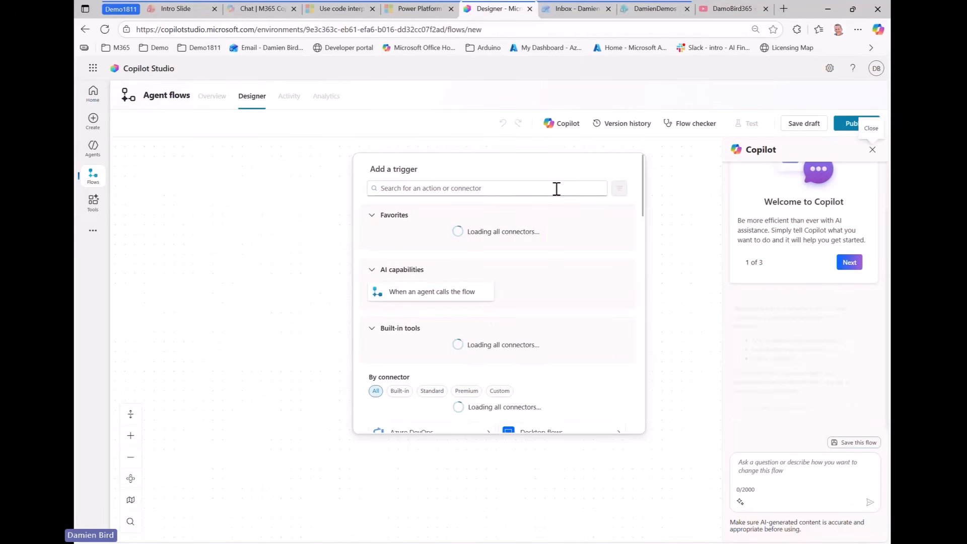
{"action": "left_click", "coordinate": [556, 188]}
{"action": "type", "text": "shared"}
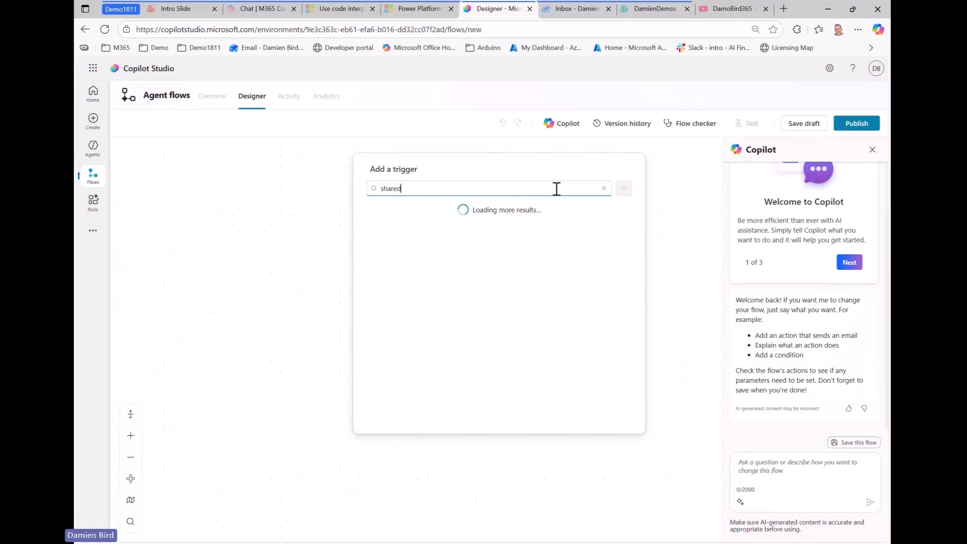
{"action": "type", "text": " mailbox"}
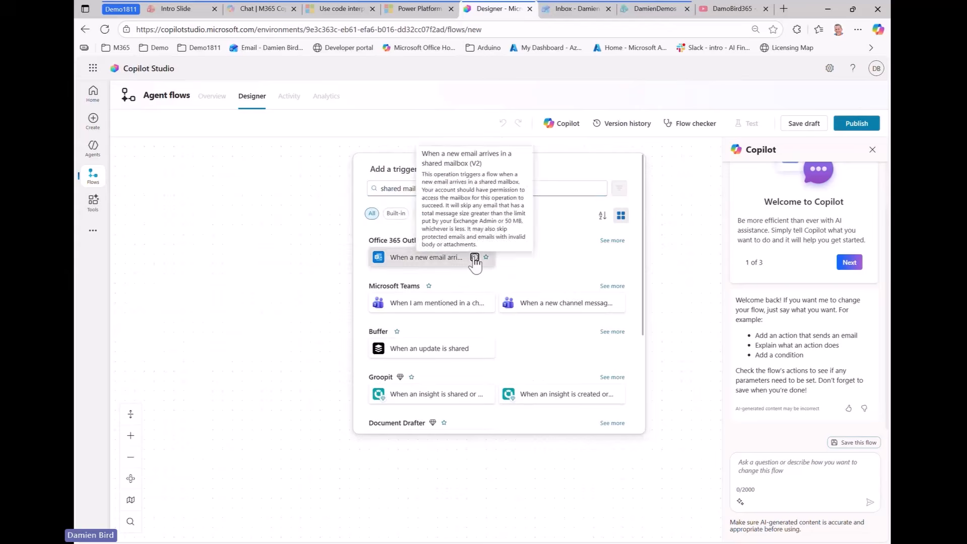
{"action": "left_click", "coordinate": [471, 258]}
Set the trigger's Original Mailbox Address to the Request For Info shared mailbox
{"action": "left_click", "coordinate": [497, 209]}
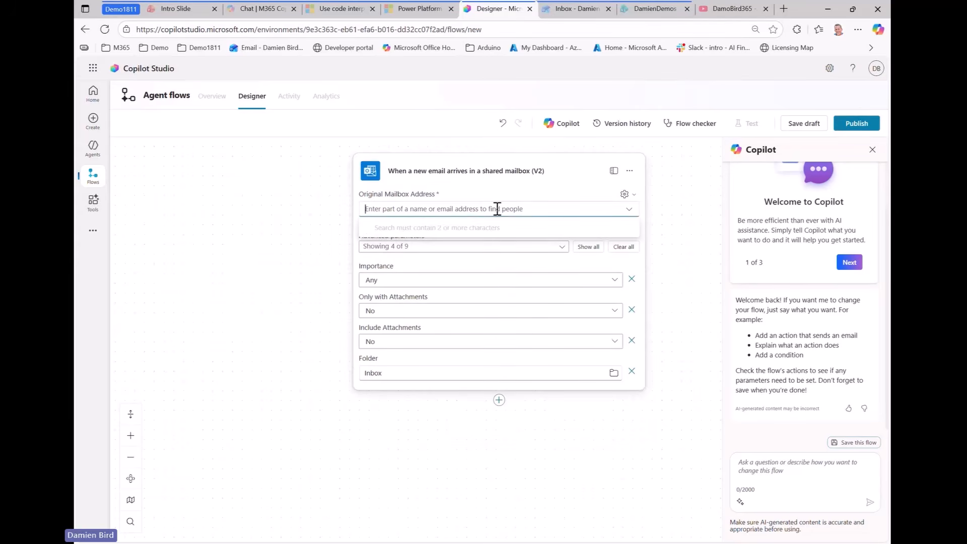
{"action": "type", "text": "rfi"}
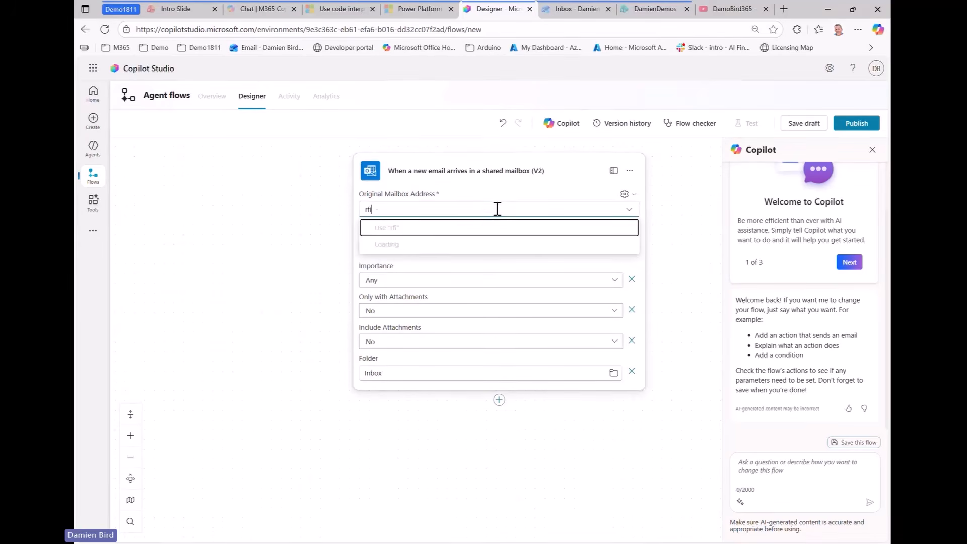
{"action": "left_click", "coordinate": [421, 248]}
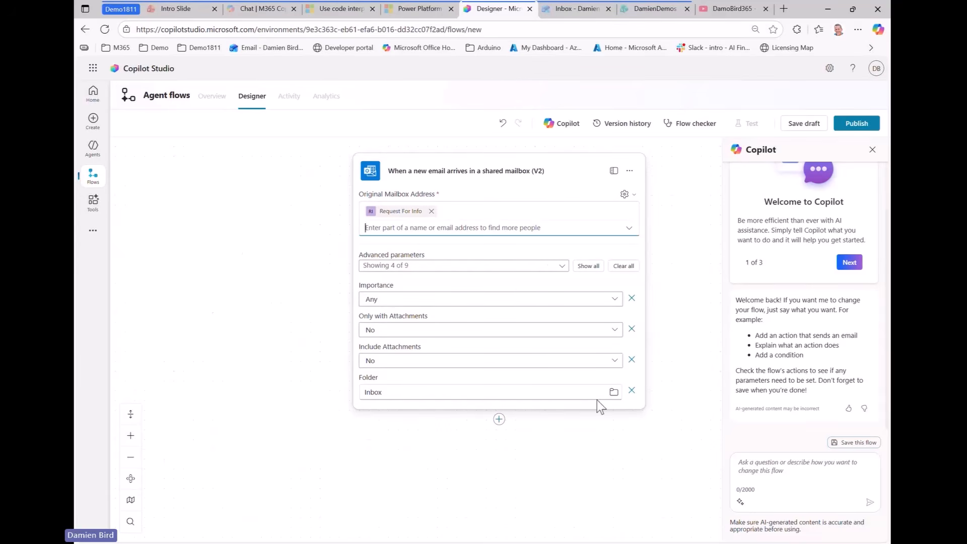
Add a Subject Filter of 'InvoiceDemo' to the trigger
{"action": "left_click", "coordinate": [563, 267]}
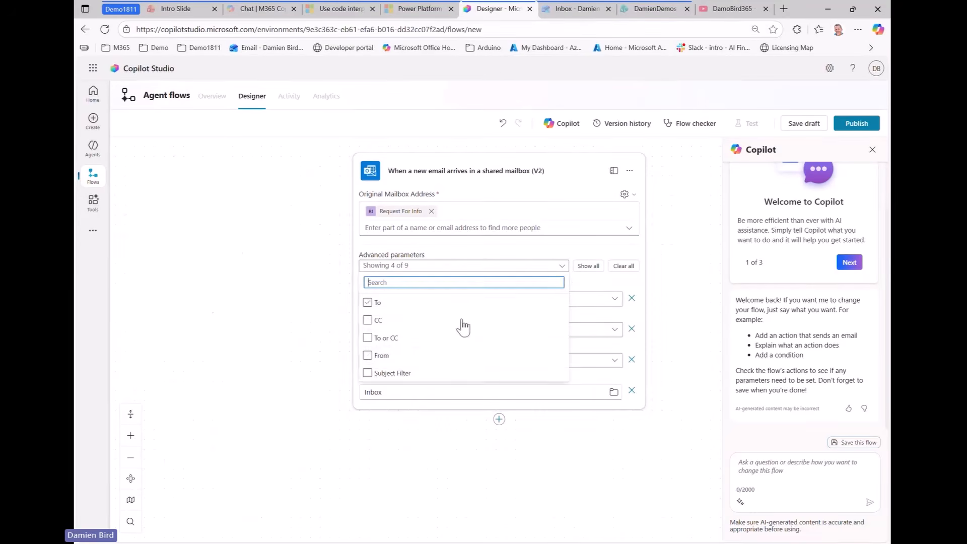
{"action": "left_click", "coordinate": [382, 373]}
{"action": "left_click", "coordinate": [361, 455]}
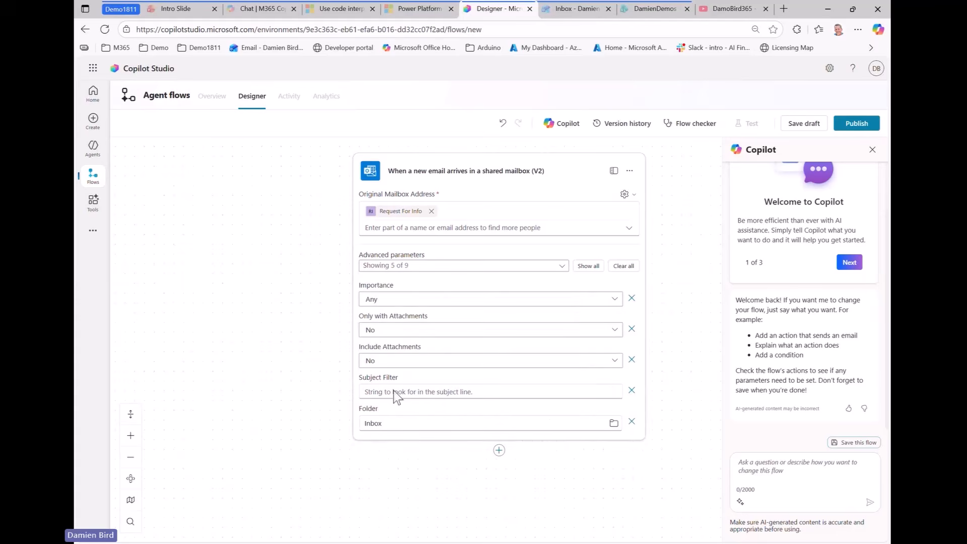
{"action": "left_click", "coordinate": [412, 393]}
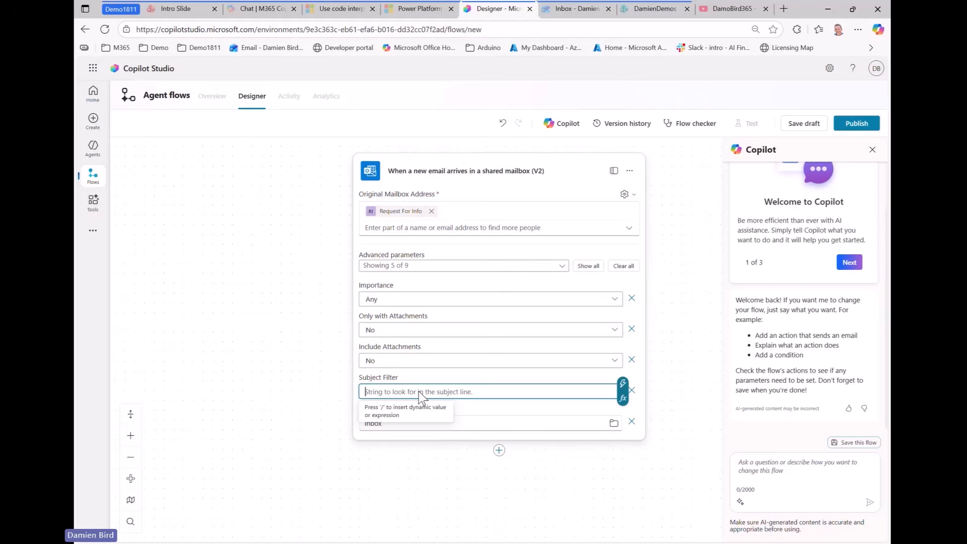
{"action": "type", "text": "M"}
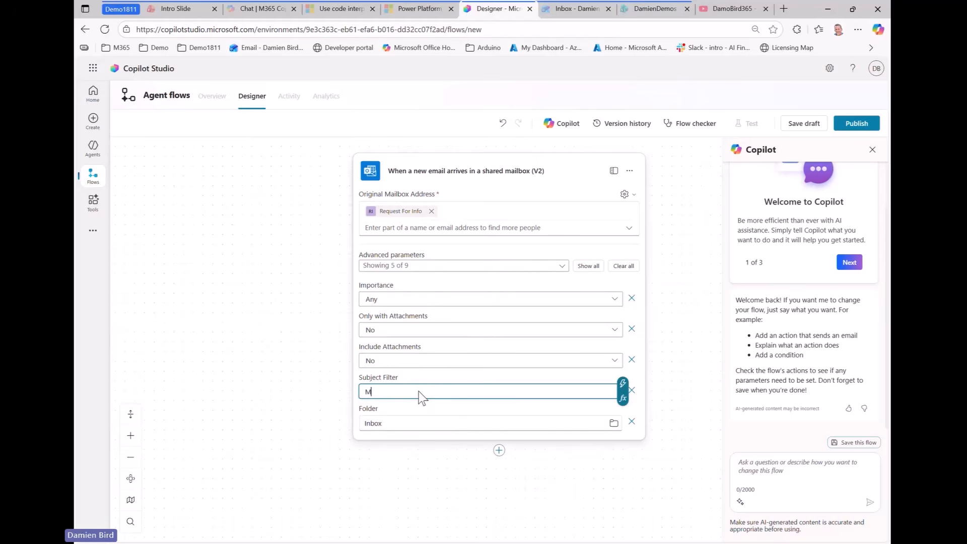
{"action": "key", "text": "BackSpace"}
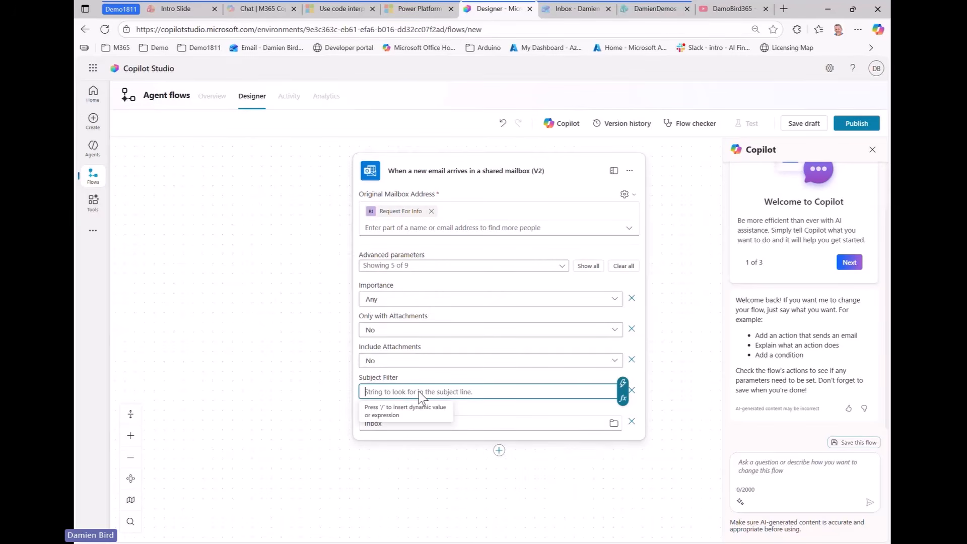
{"action": "type", "text": "InvoiceDemo"}
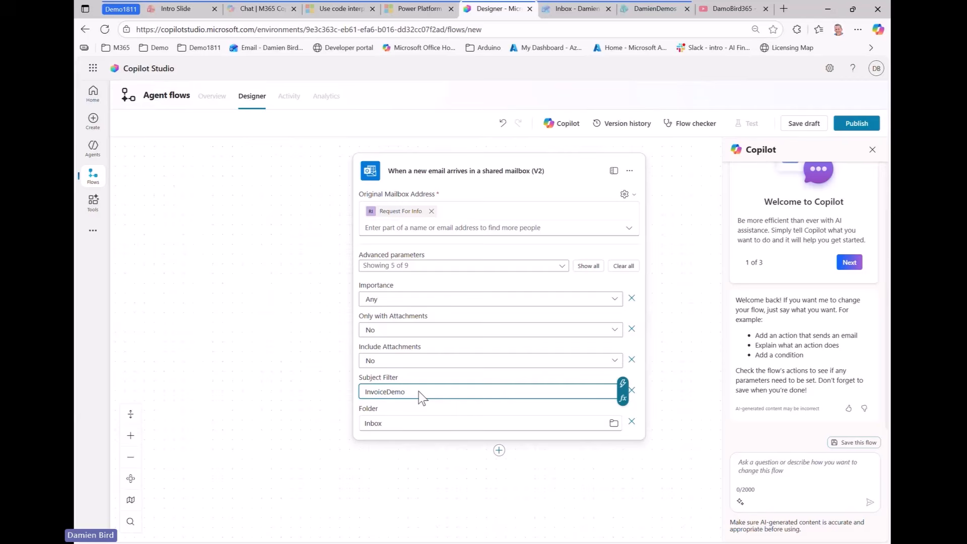
{"action": "left_click_drag", "start_coordinate": [415, 391], "coordinate": [363, 393]}
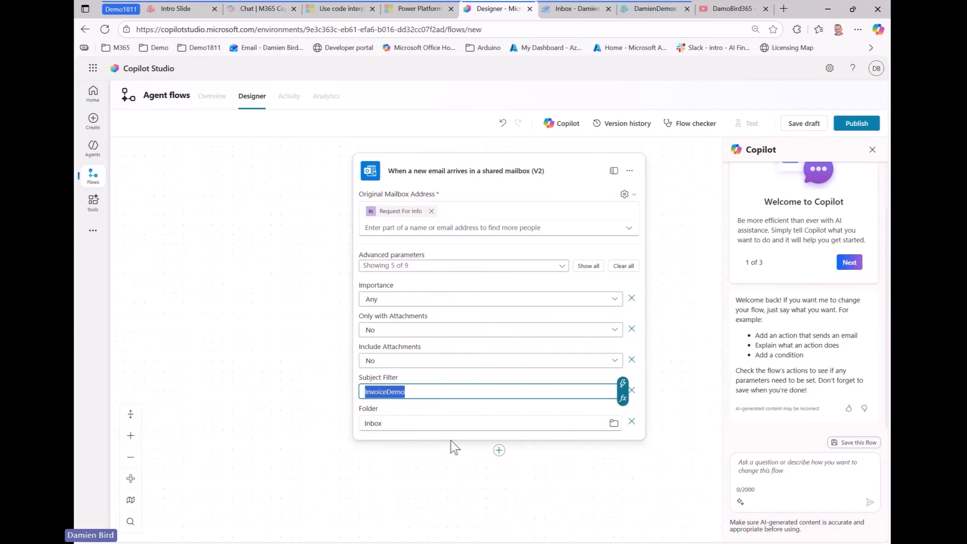
{"action": "left_click", "coordinate": [424, 475]}
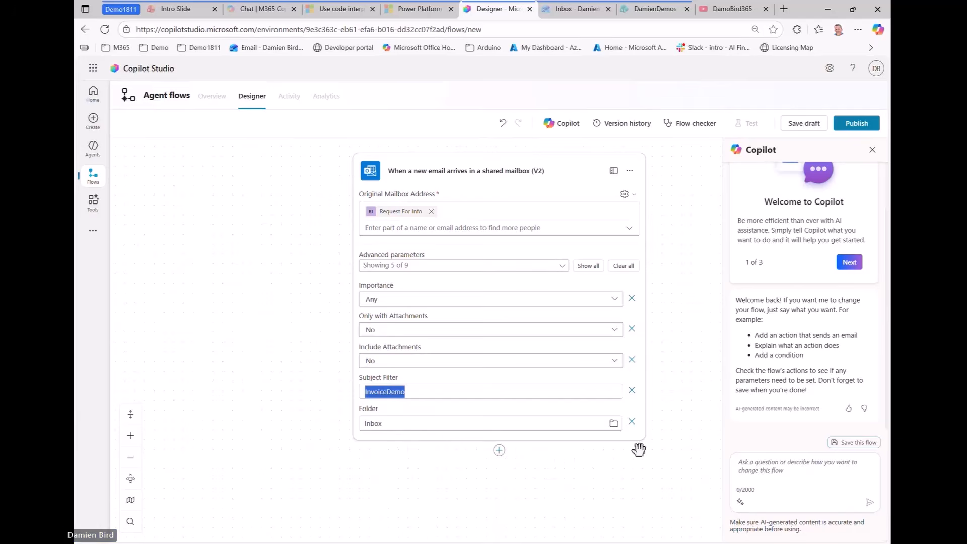
Set Only with Attachments to Yes and add a new action after the trigger
{"action": "scroll", "coordinate": [652, 282], "scroll_direction": "down", "scroll_amount": 4}
{"action": "left_click_drag", "start_coordinate": [668, 225], "coordinate": [669, 207]}
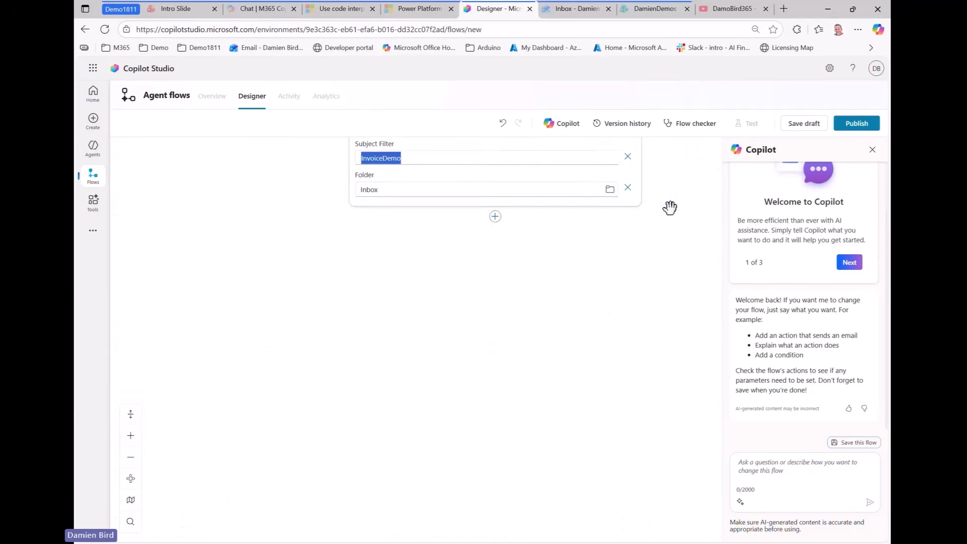
{"action": "left_click_drag", "start_coordinate": [533, 290], "coordinate": [500, 421]}
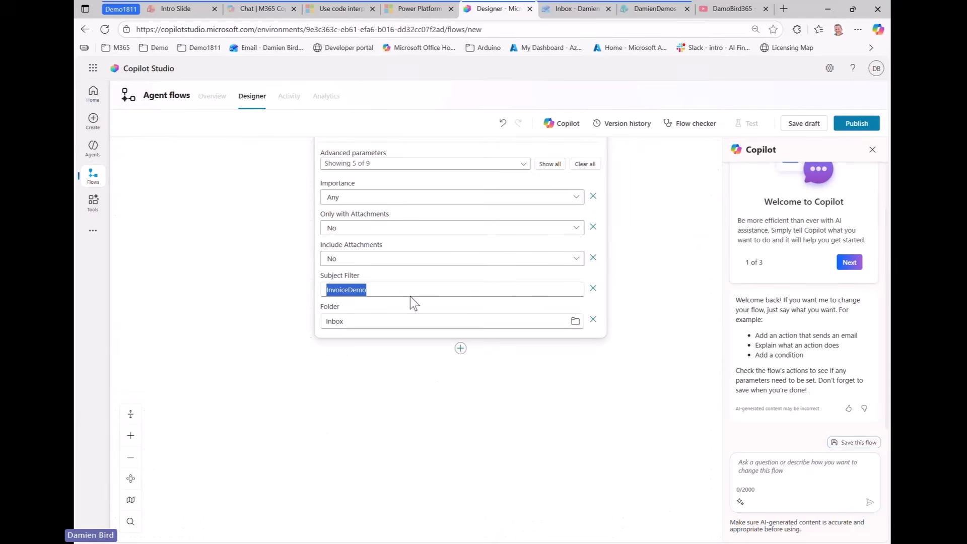
{"action": "left_click", "coordinate": [360, 232]}
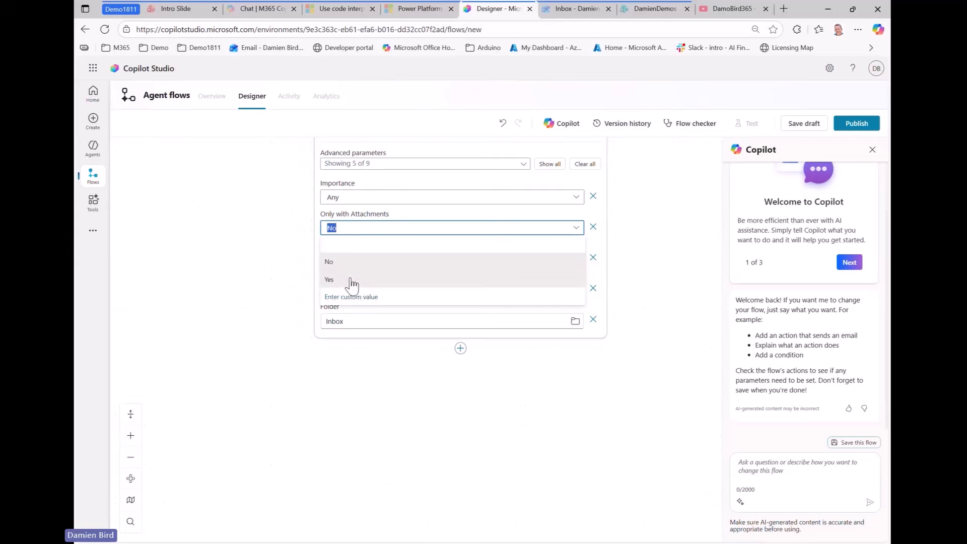
{"action": "left_click", "coordinate": [348, 261]}
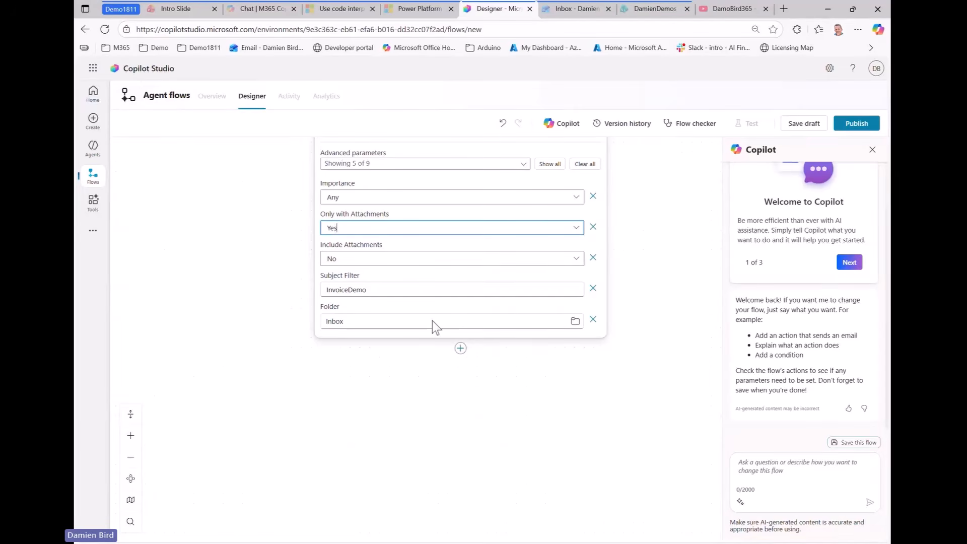
{"action": "left_click", "coordinate": [471, 354]}
{"action": "left_click", "coordinate": [471, 354]}
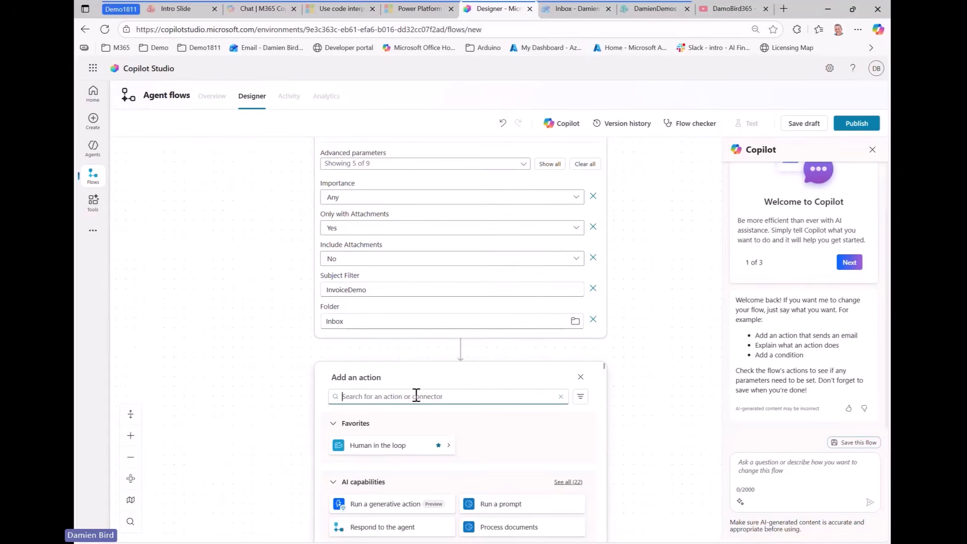
Add the Get Attachment (V2) action using the trigger email's Message Id
{"action": "type", "text": "get attac"}
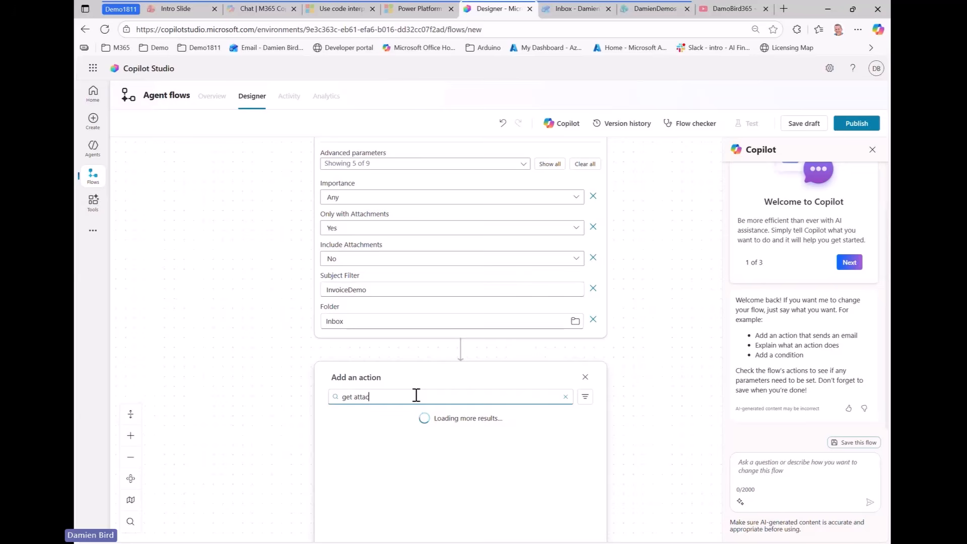
{"action": "type", "text": "hments"}
{"action": "scroll", "coordinate": [555, 423], "scroll_direction": "down", "scroll_amount": 3}
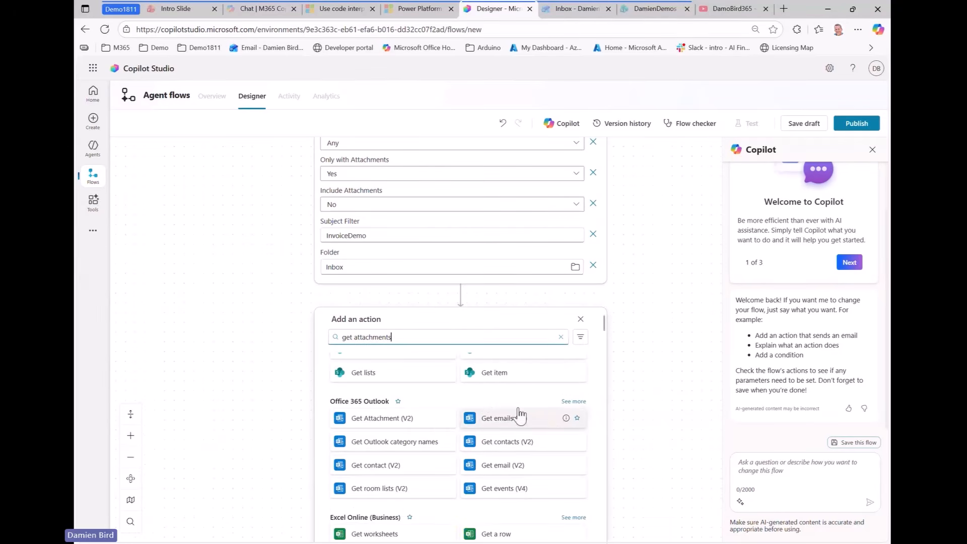
{"action": "left_click", "coordinate": [406, 421]}
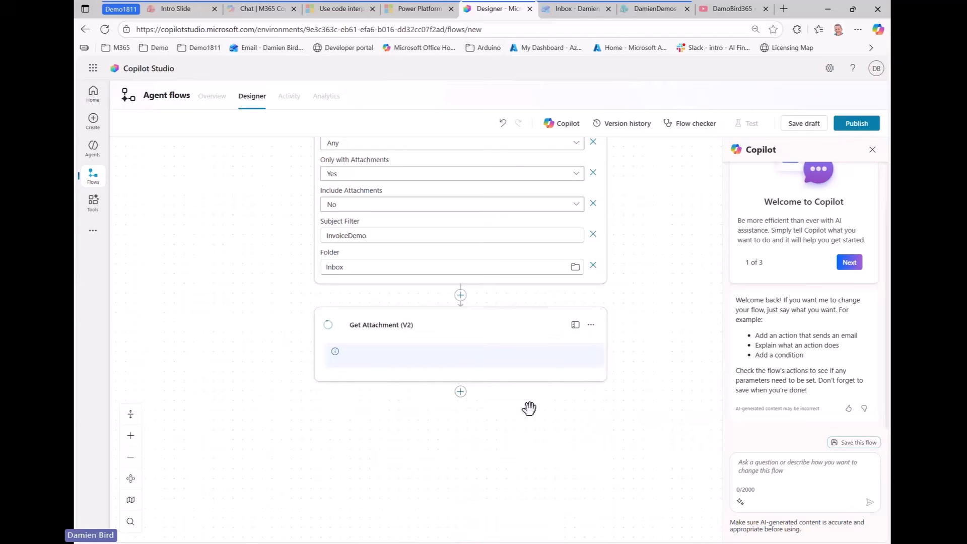
{"action": "left_click", "coordinate": [482, 362]}
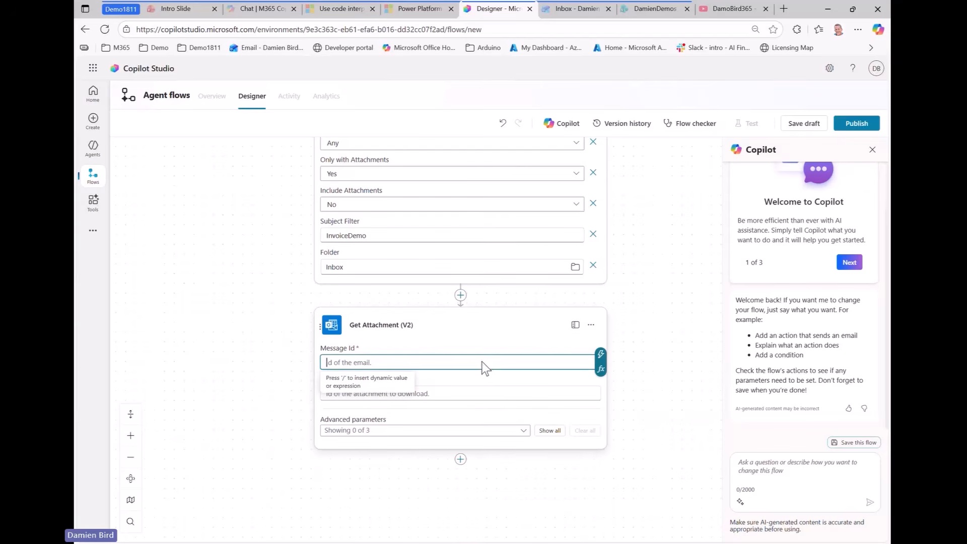
{"action": "left_click", "coordinate": [602, 354]}
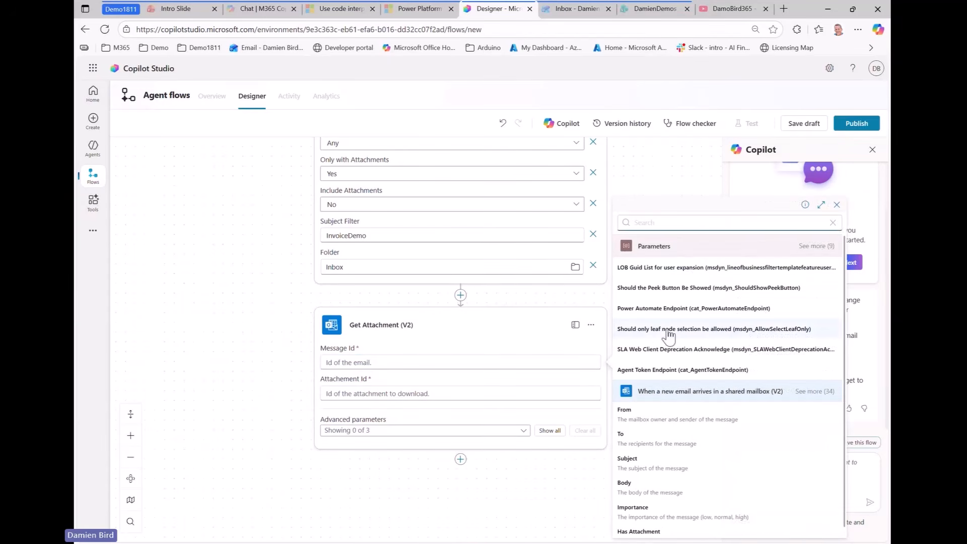
{"action": "left_click", "coordinate": [688, 222]}
{"action": "type", "text": "message id"}
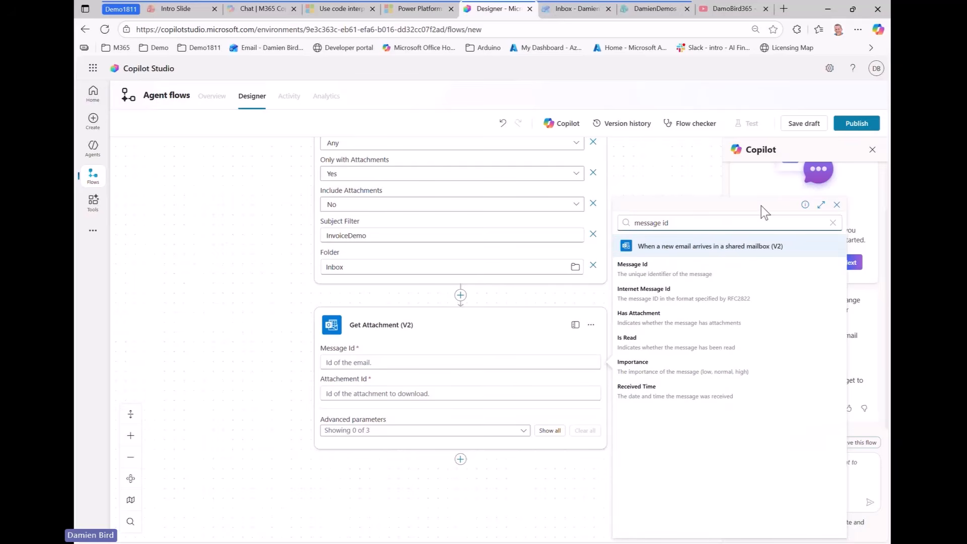
{"action": "left_click", "coordinate": [744, 267]}
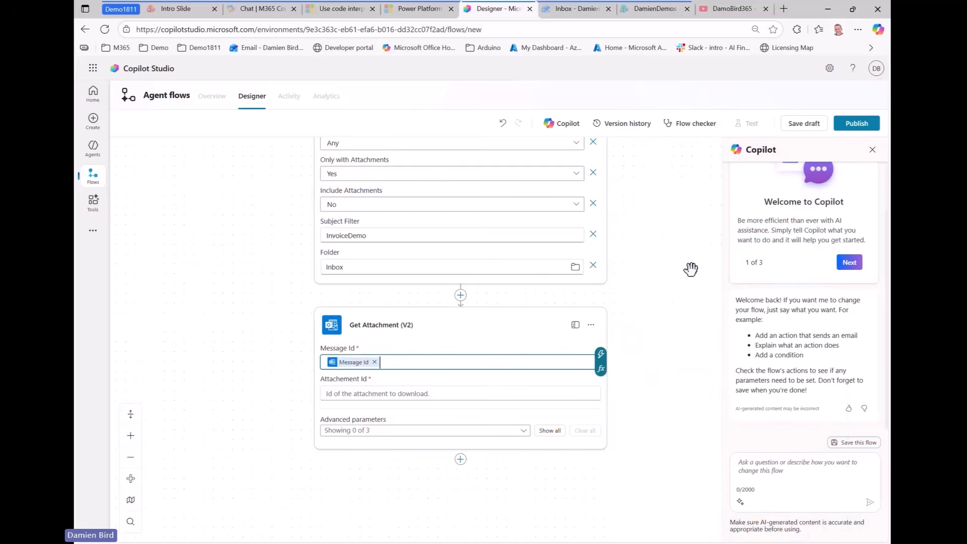
Set Attachment Id to the email's Attachments Attachment Id, wrapping the step in a For each loop
{"action": "left_click", "coordinate": [377, 393]}
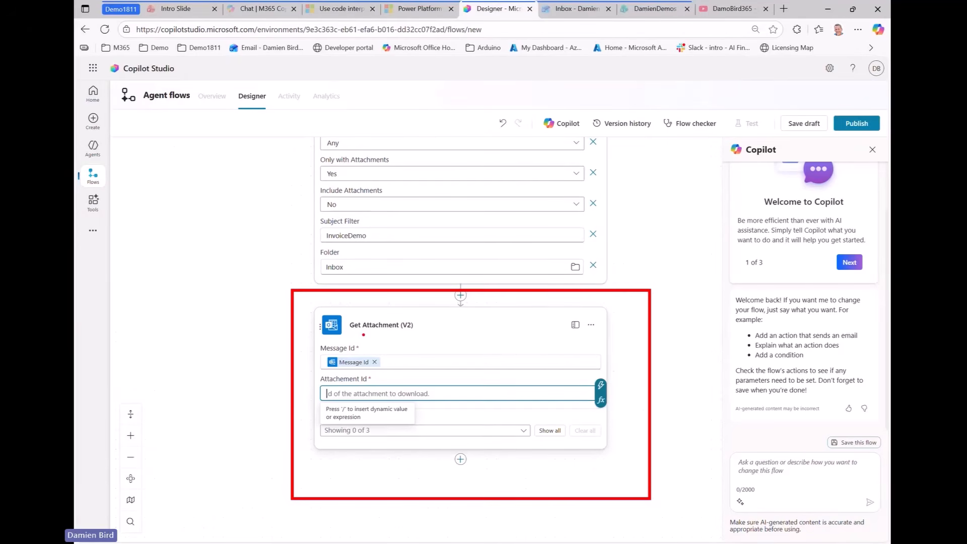
{"action": "left_click", "coordinate": [601, 385]}
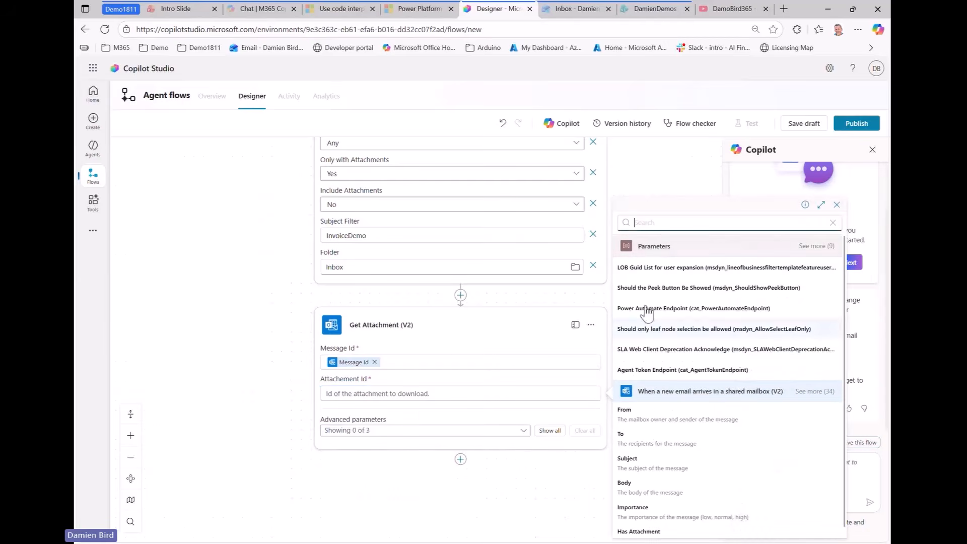
{"action": "type", "text": "attachm"}
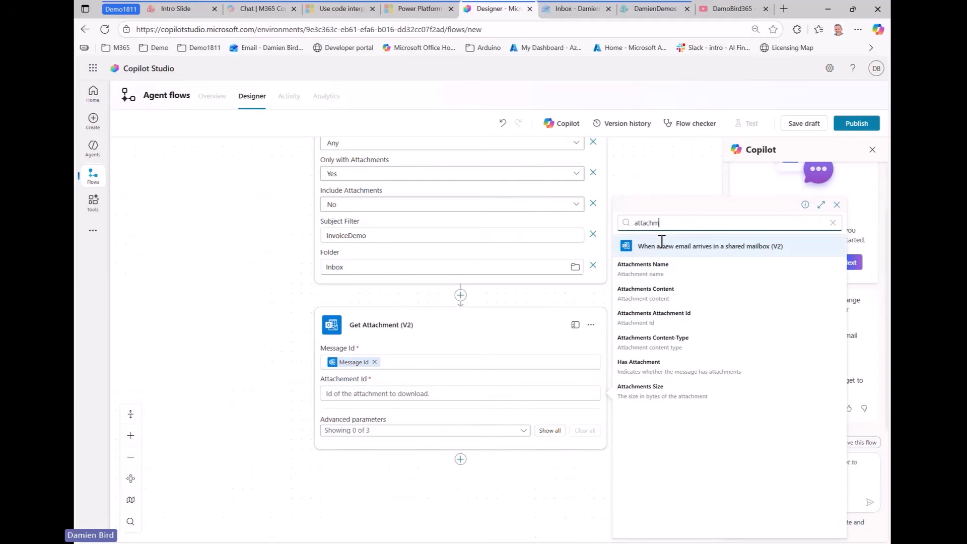
{"action": "type", "text": "ent"}
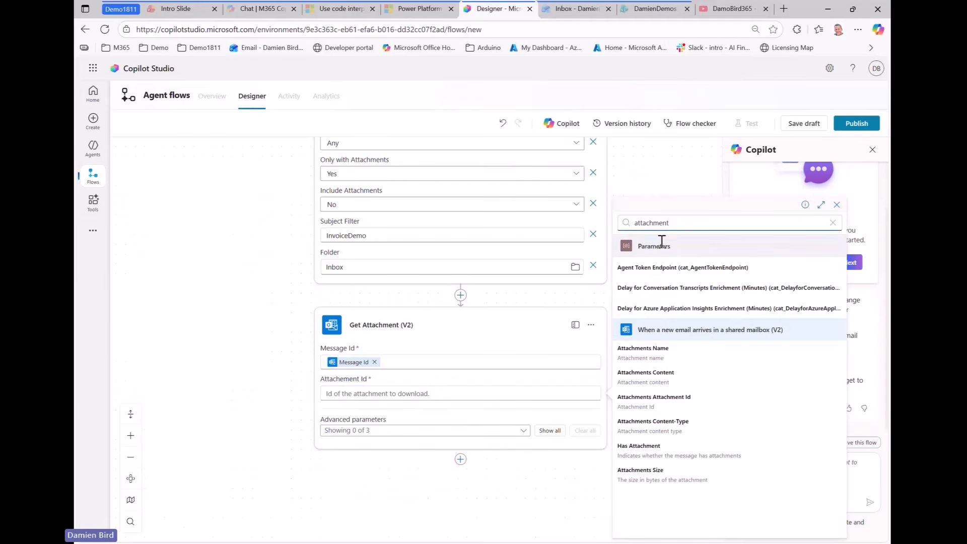
{"action": "left_click", "coordinate": [681, 401]}
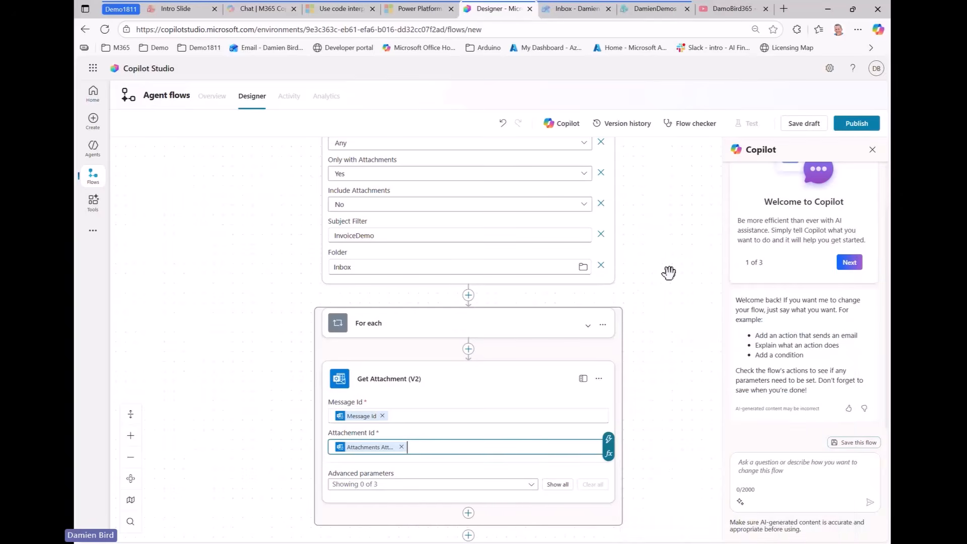
{"action": "left_click_drag", "start_coordinate": [667, 408], "coordinate": [666, 243]}
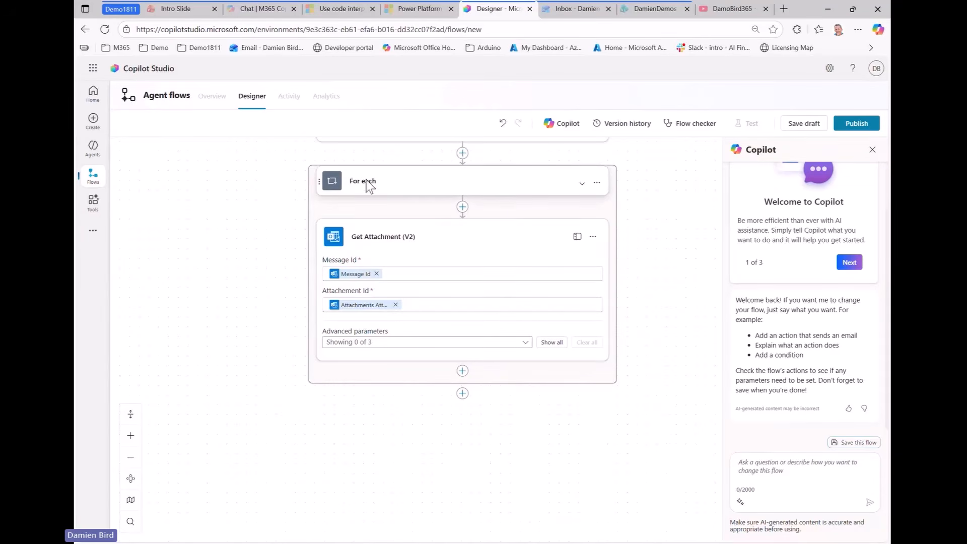
Add Original Mailbox Address to Get Attachment (V2) and set it to Request For Info
{"action": "left_click", "coordinate": [524, 345]}
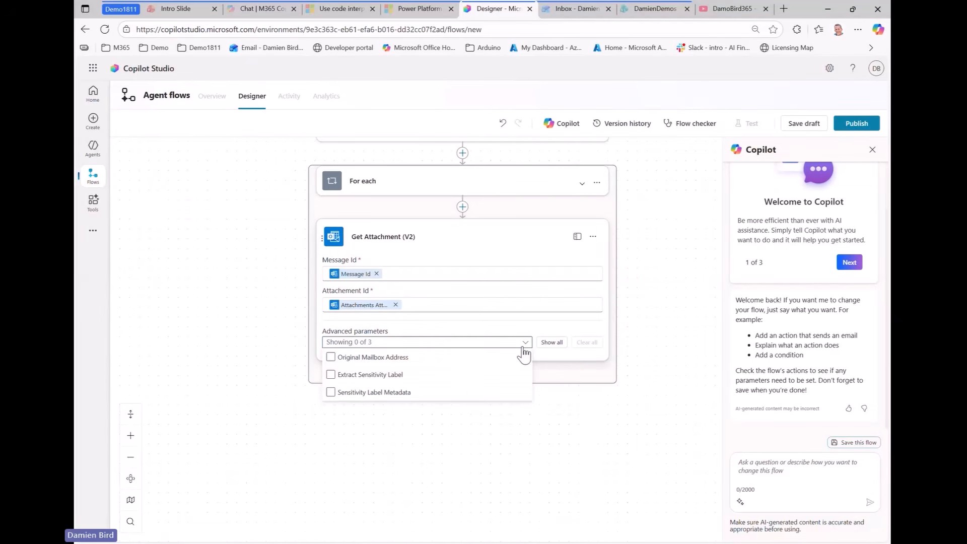
{"action": "left_click", "coordinate": [331, 356]}
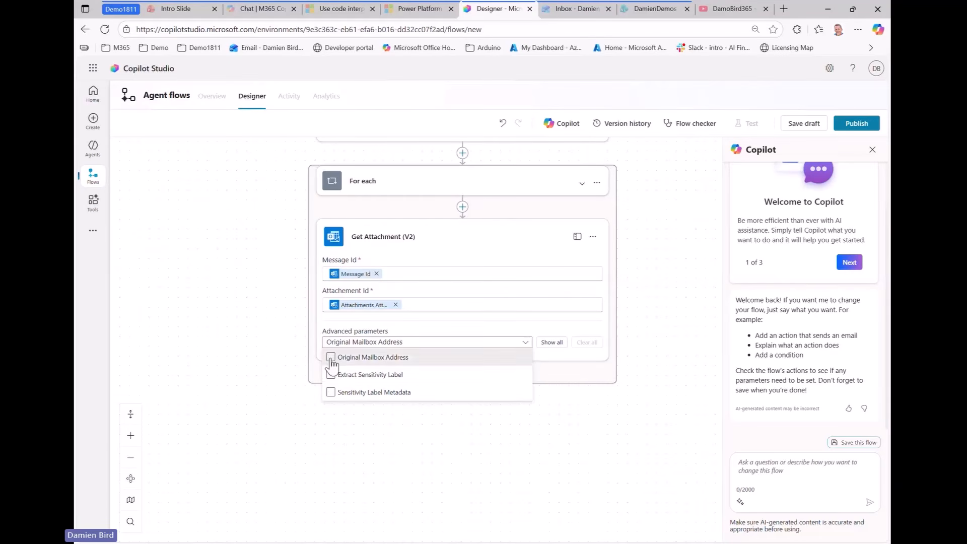
{"action": "left_click", "coordinate": [673, 378]}
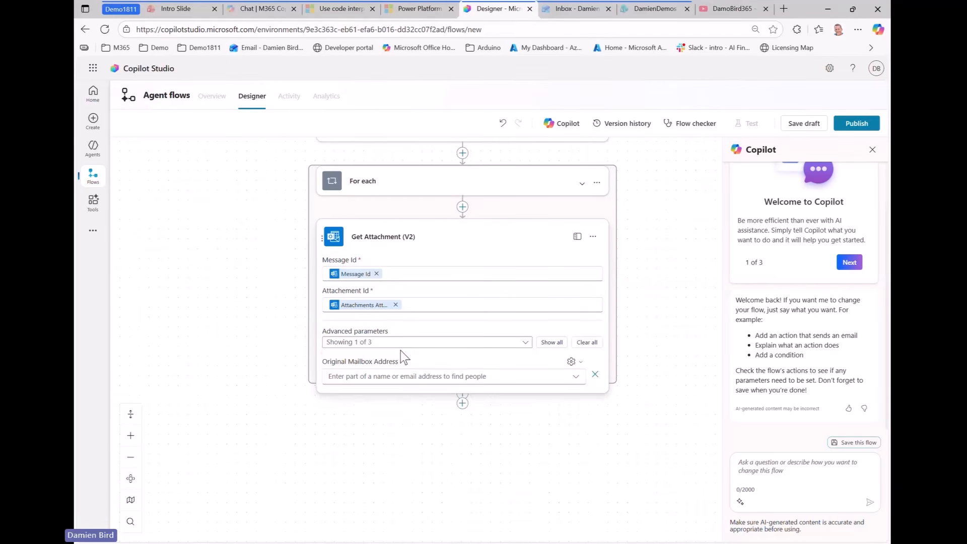
{"action": "left_click", "coordinate": [362, 377]}
{"action": "type", "text": "rfi"}
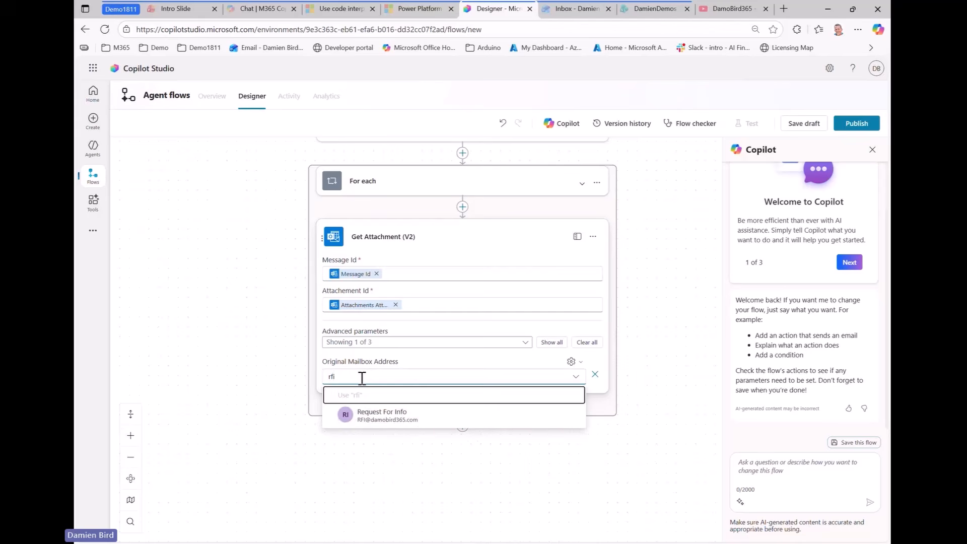
{"action": "left_click", "coordinate": [425, 419]}
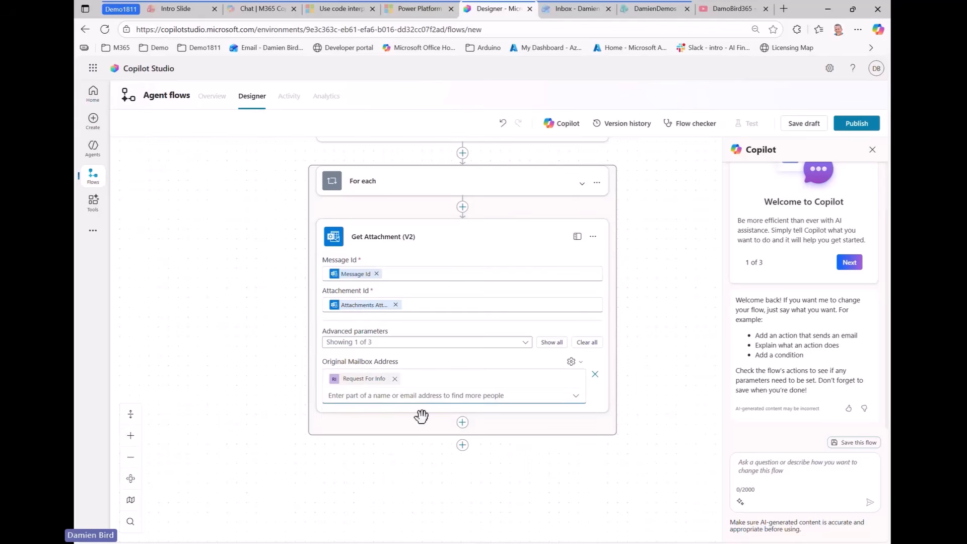
{"action": "left_click", "coordinate": [654, 333]}
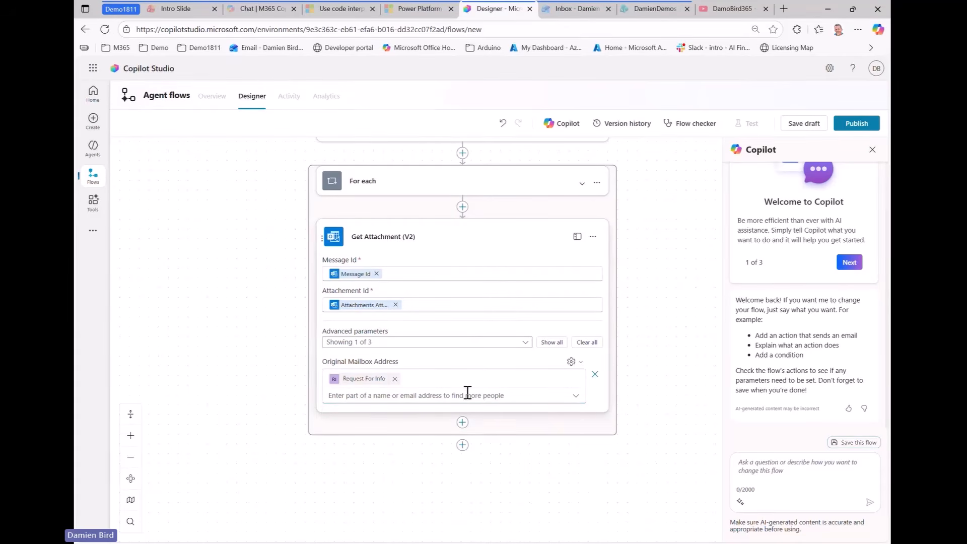
Add a Run a prompt action below Get Attachment
{"action": "left_click", "coordinate": [463, 422]}
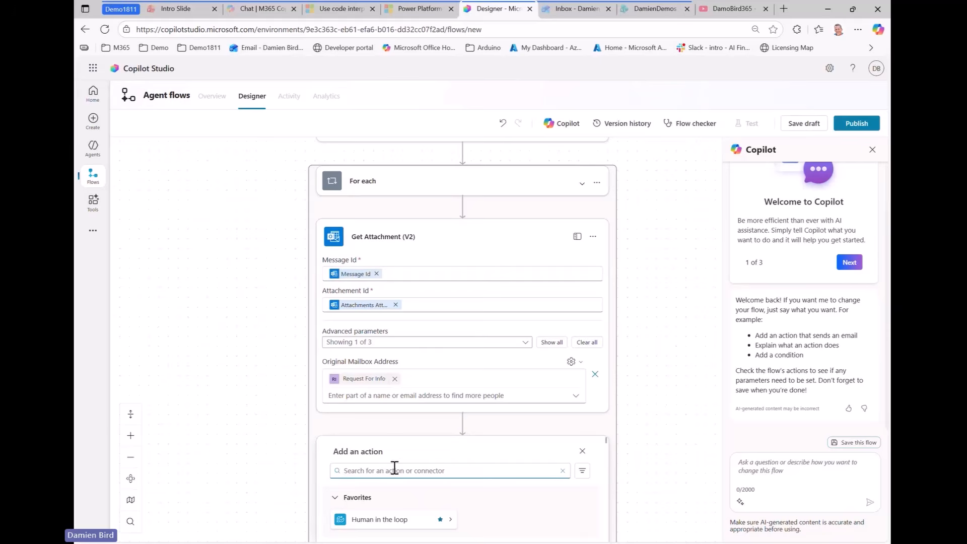
{"action": "scroll", "coordinate": [668, 371], "scroll_direction": "down", "scroll_amount": 3}
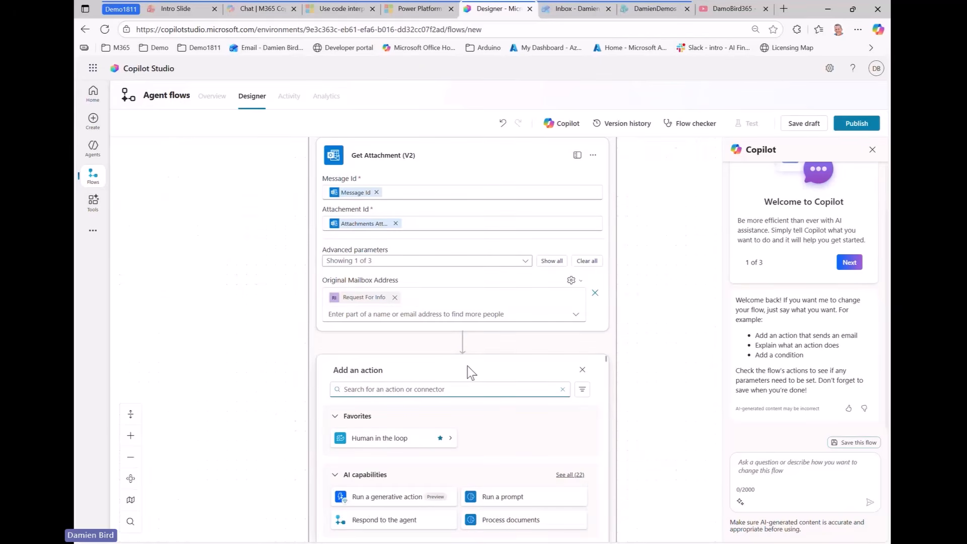
{"action": "type", "text": "run a pr"}
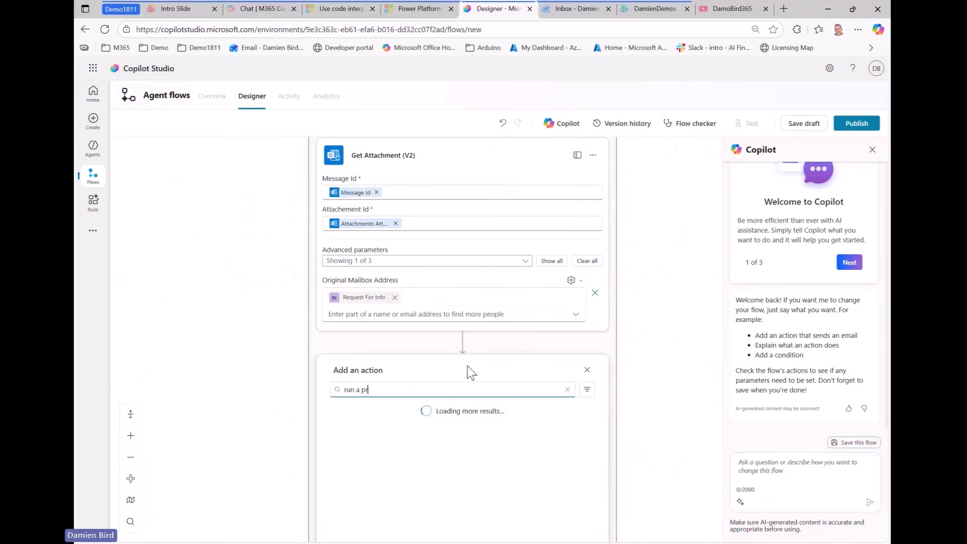
{"action": "type", "text": "ompt"}
{"action": "scroll", "coordinate": [669, 348], "scroll_direction": "down", "scroll_amount": 3}
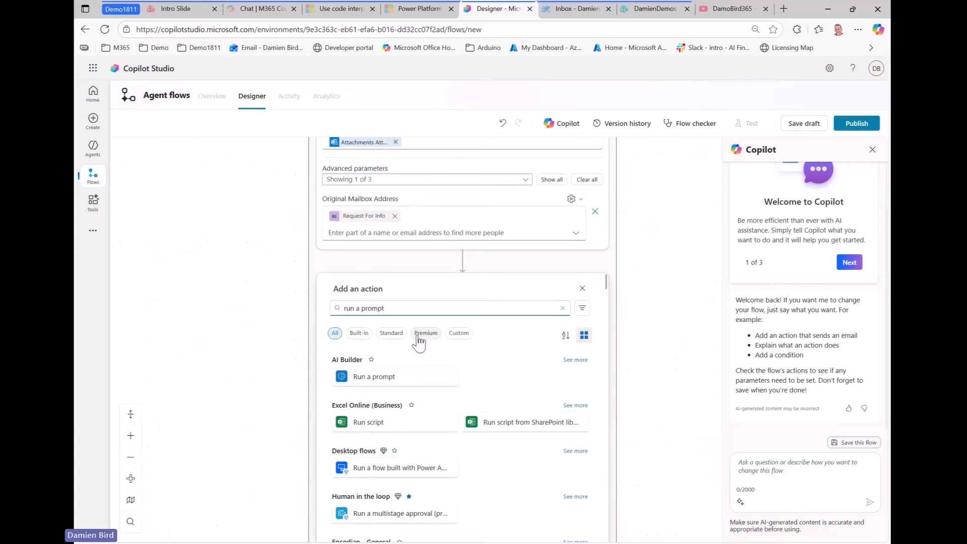
{"action": "left_click", "coordinate": [376, 377]}
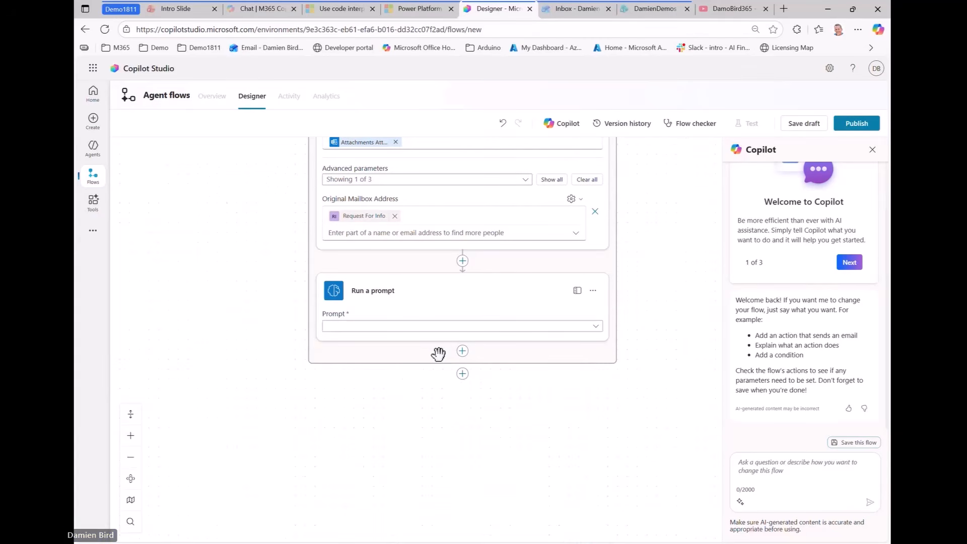
Choose Accounts Payable Prompt 1811 as the step's prompt
{"action": "left_click", "coordinate": [432, 328]}
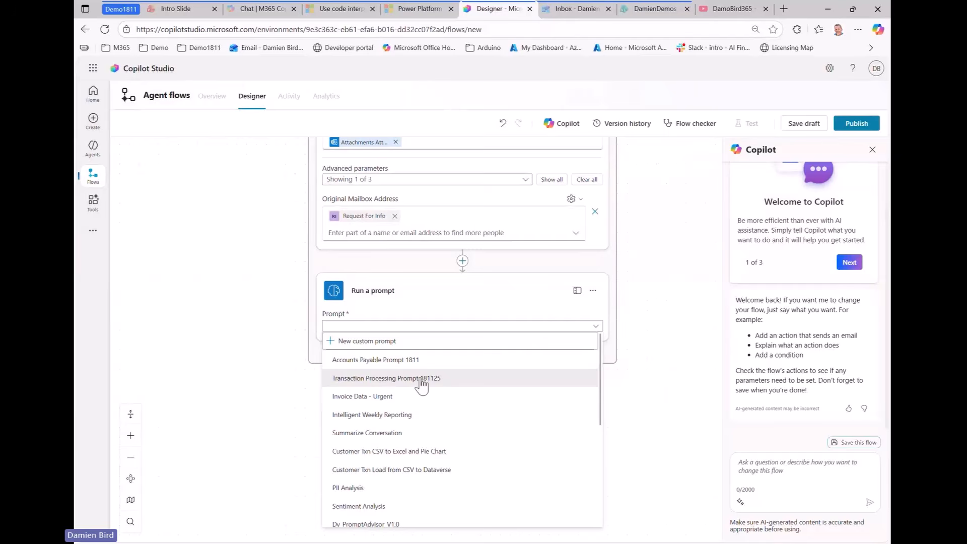
{"action": "left_click", "coordinate": [378, 360]}
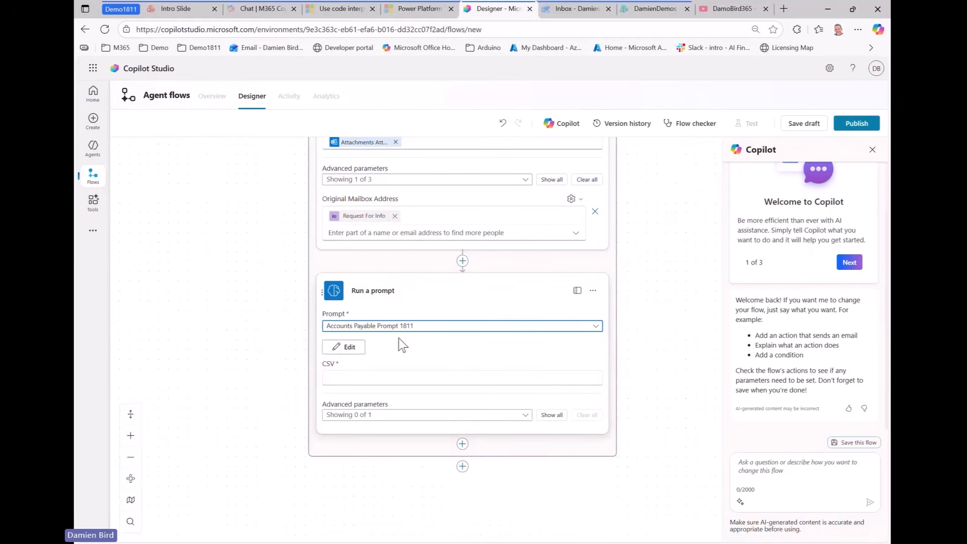
{"action": "scroll", "coordinate": [652, 326], "scroll_direction": "down", "scroll_amount": 1}
{"action": "scroll", "coordinate": [652, 326], "scroll_direction": "down", "scroll_amount": 3}
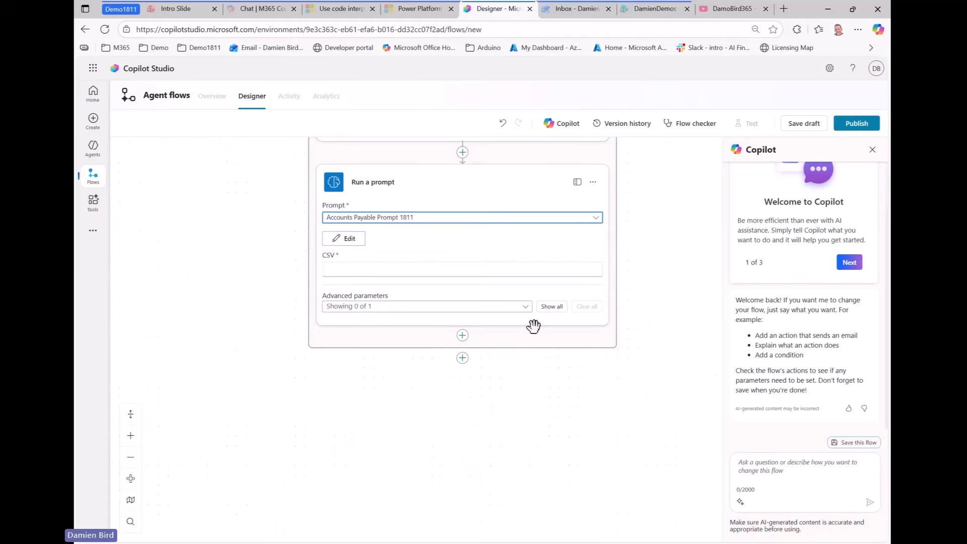
{"action": "left_click", "coordinate": [339, 272]}
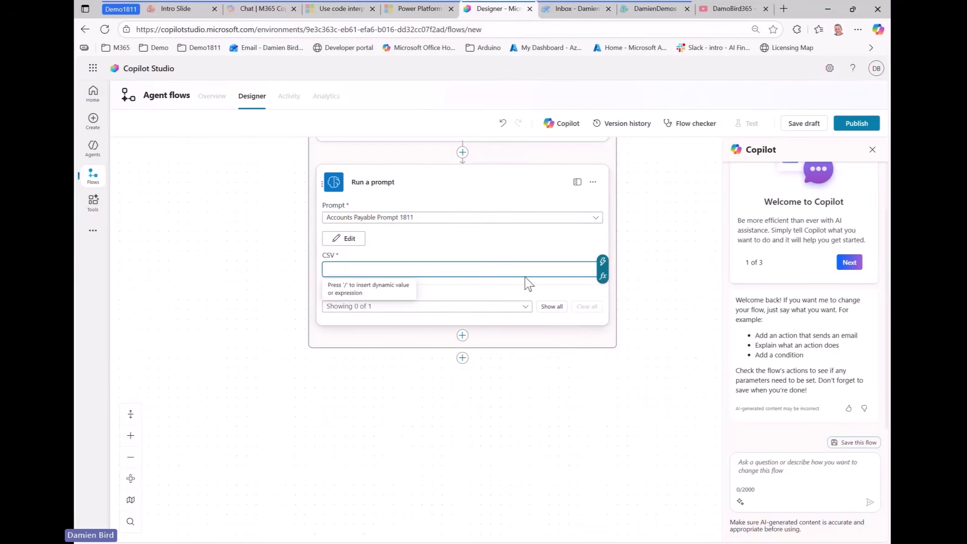
{"action": "left_click_drag", "start_coordinate": [650, 326], "coordinate": [658, 257]}
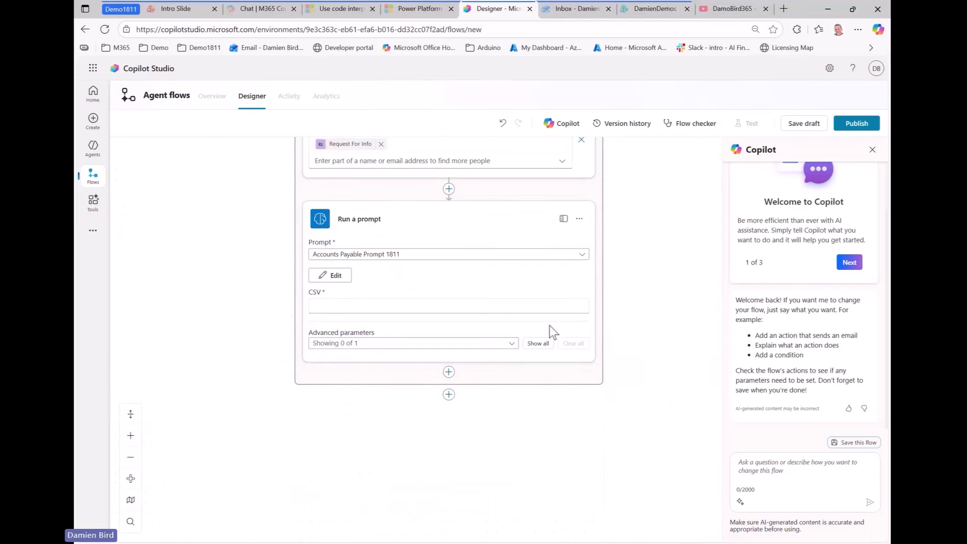
Fill the CSV input with Get Attachment's Content Bytes dynamic value
{"action": "left_click", "coordinate": [353, 305]}
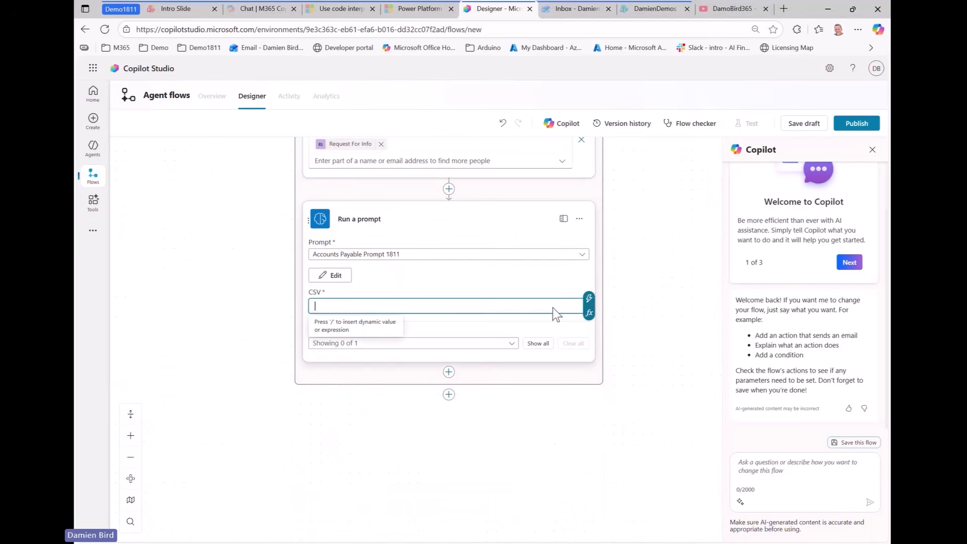
{"action": "left_click", "coordinate": [589, 304]}
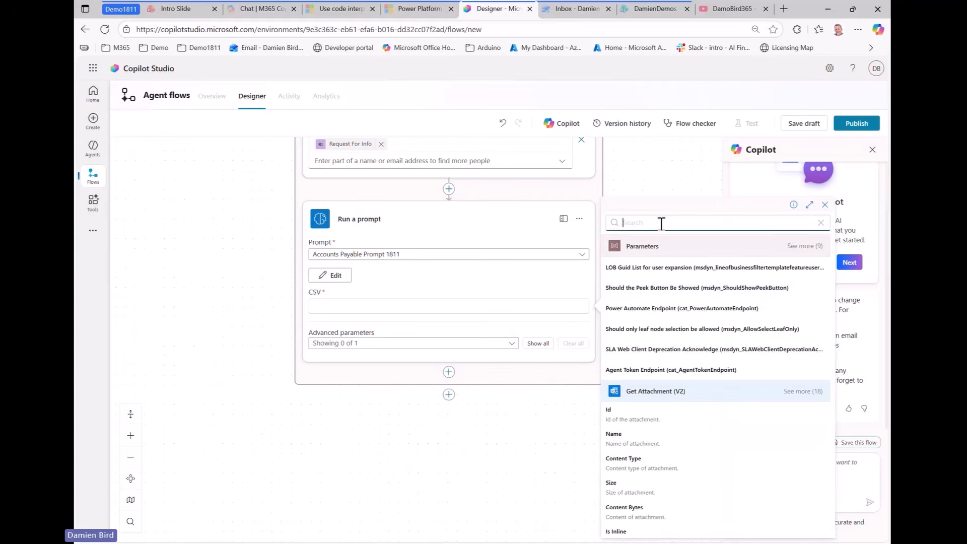
{"action": "type", "text": "content"}
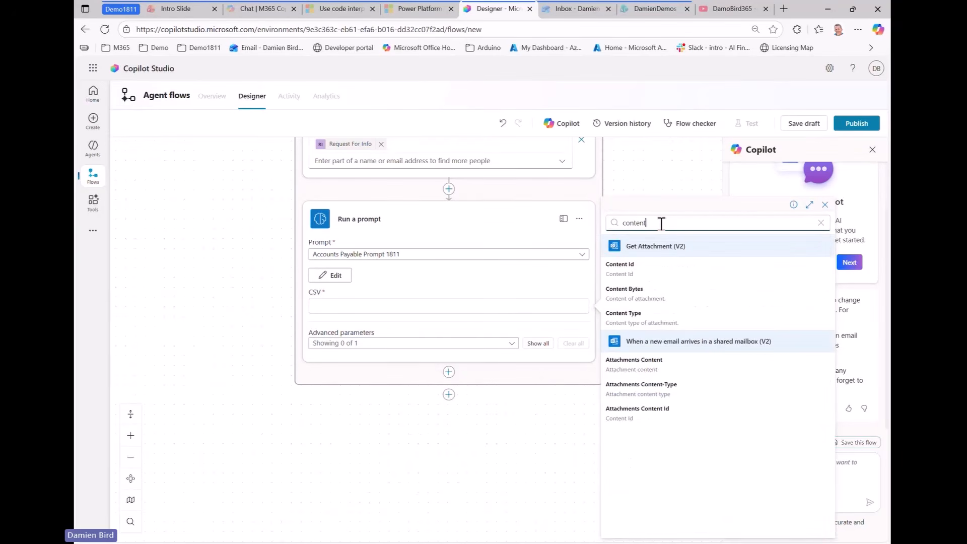
{"action": "left_click", "coordinate": [649, 293]}
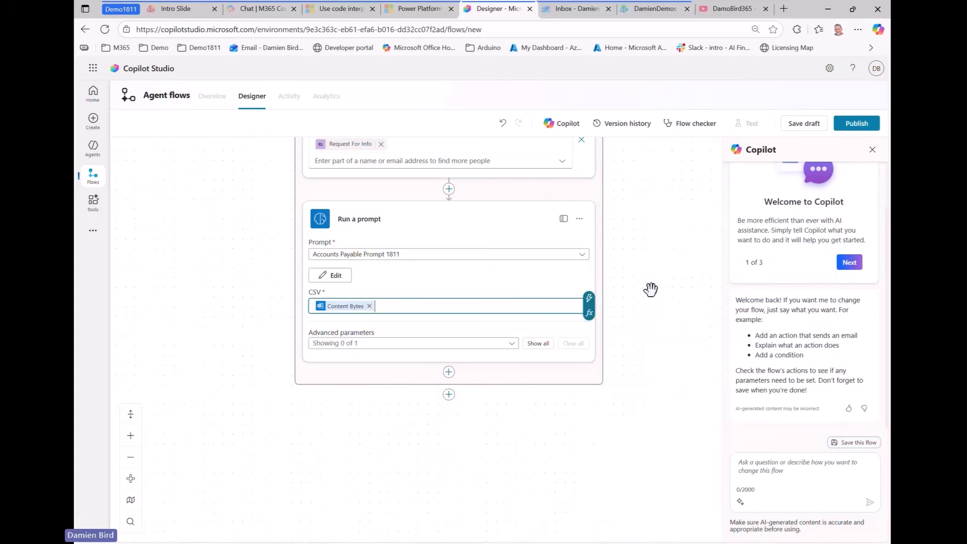
{"action": "left_click", "coordinate": [630, 368]}
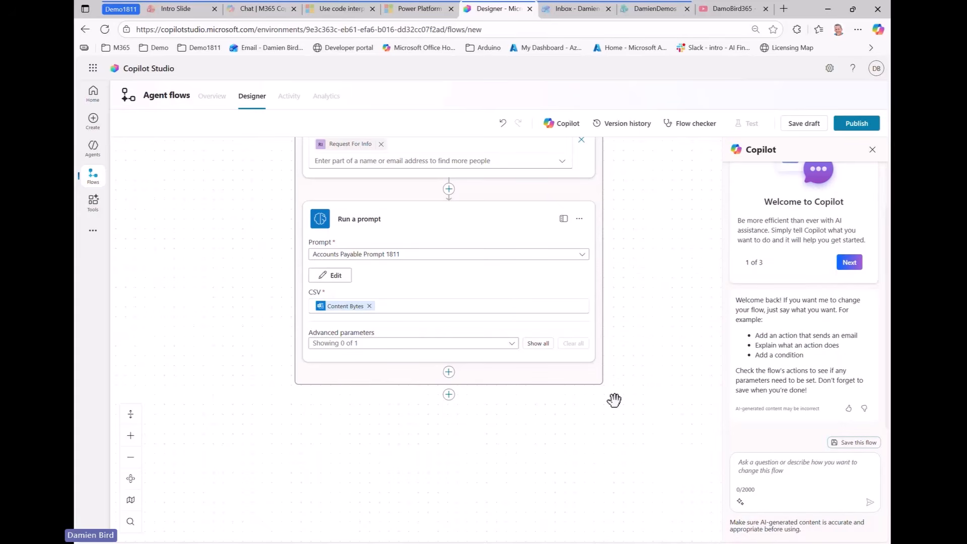
Add Send an email notification (V3) after Run a prompt, accepting terms and creating a Mail connection
{"action": "left_click", "coordinate": [450, 374]}
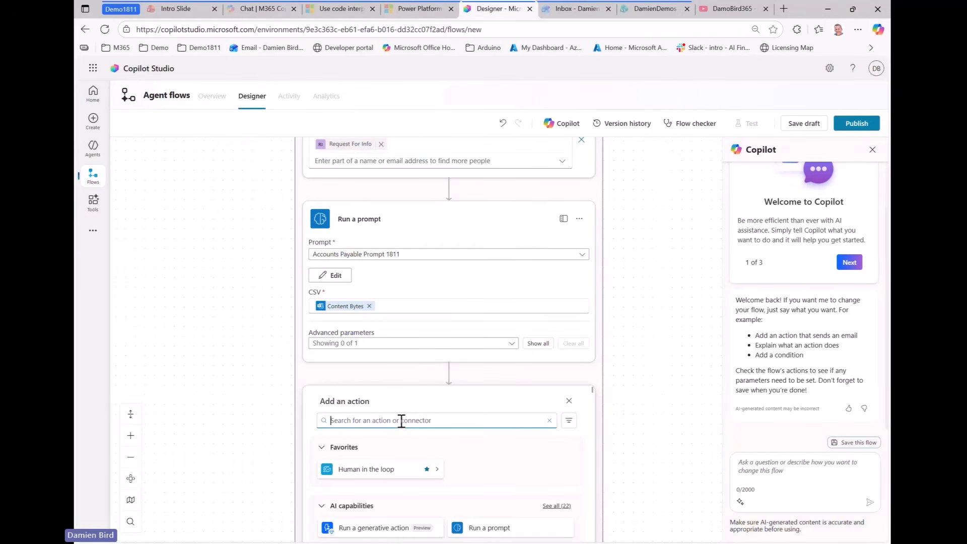
{"action": "type", "text": "send"}
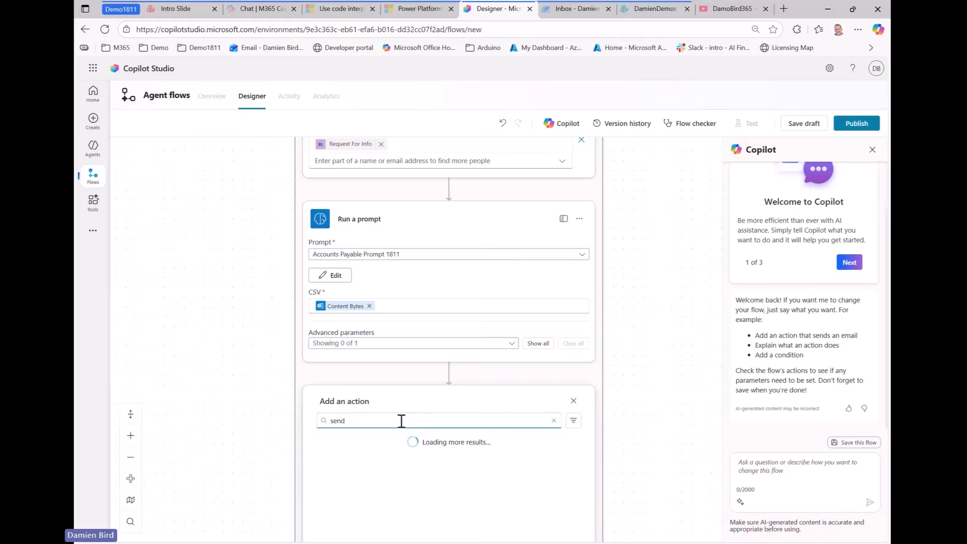
{"action": "type", "text": " email"}
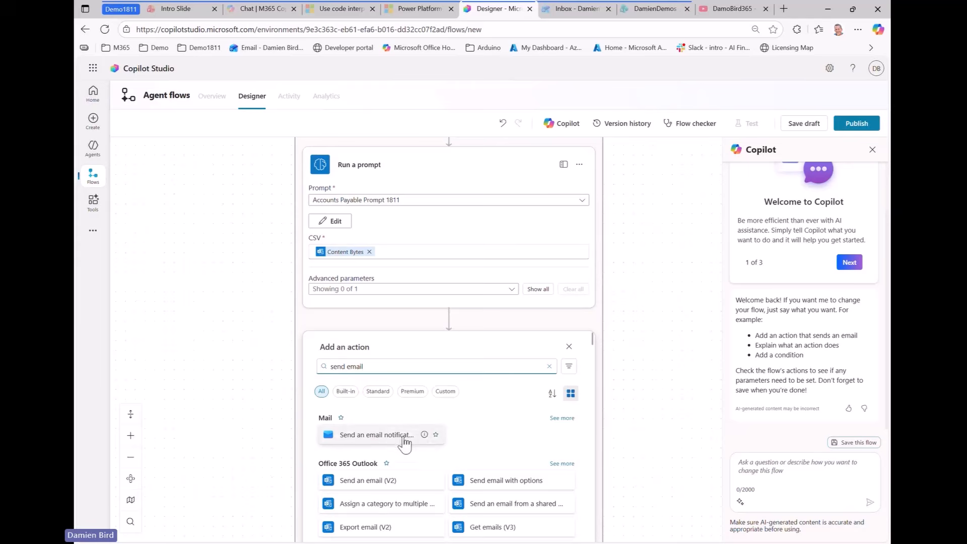
{"action": "left_click", "coordinate": [383, 435]}
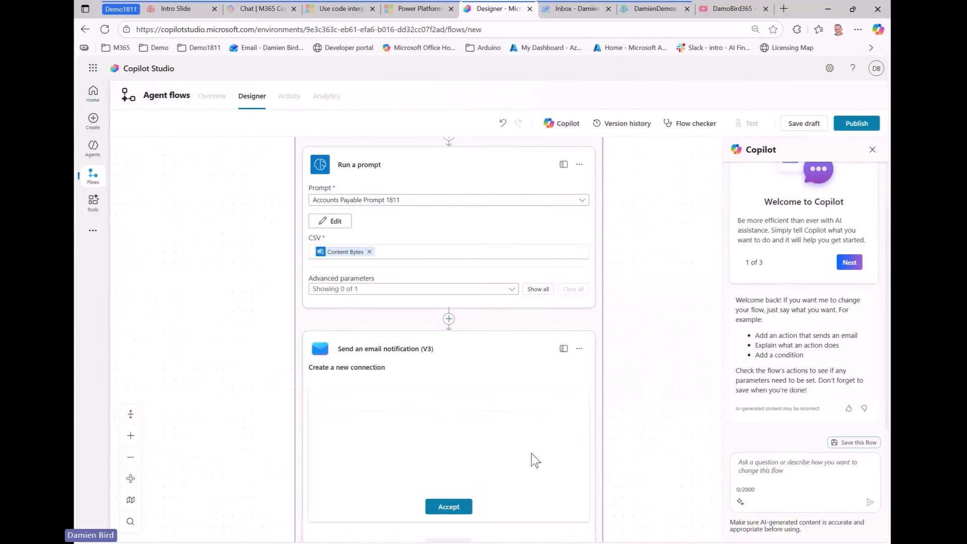
{"action": "left_click", "coordinate": [441, 509]}
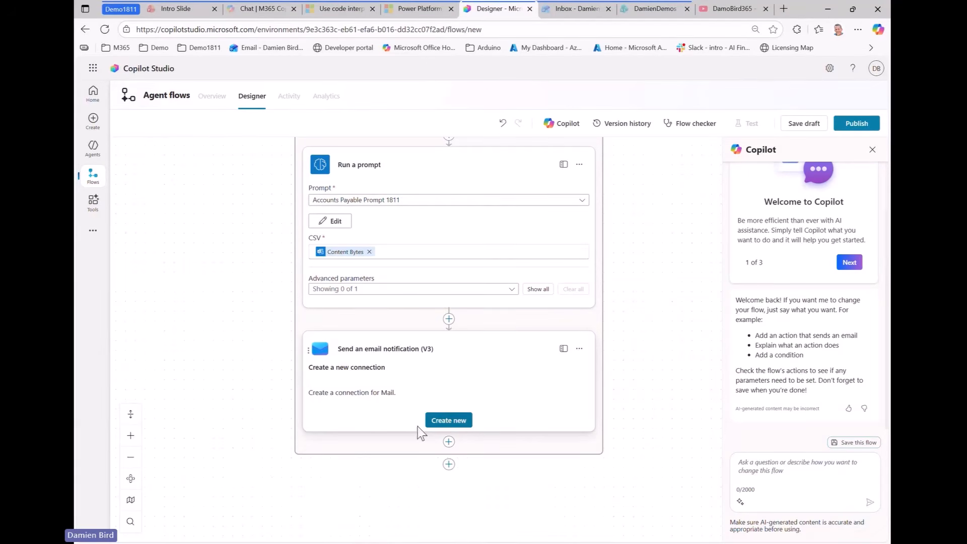
{"action": "left_click", "coordinate": [451, 423]}
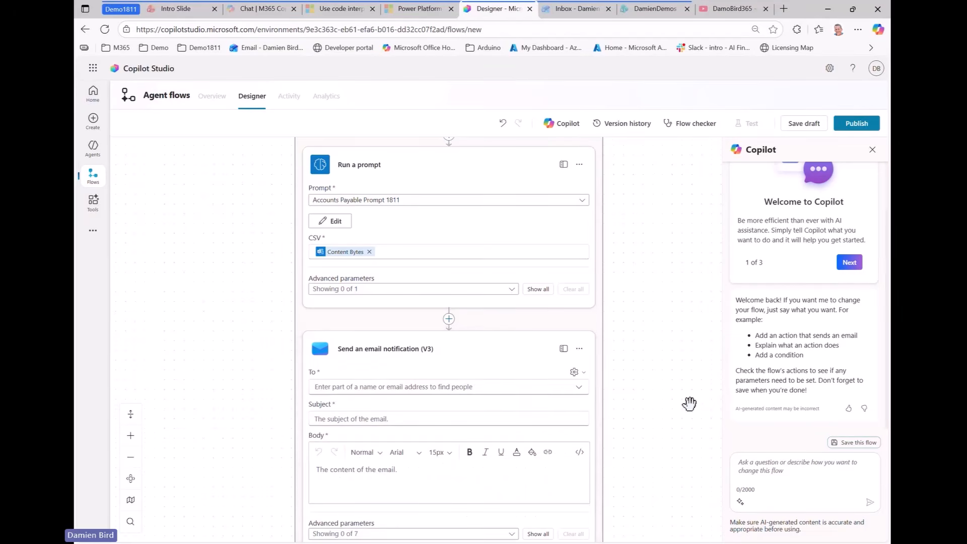
Address the email notification to the Request For Info mailbox
{"action": "scroll", "coordinate": [689, 402], "scroll_direction": "down", "scroll_amount": 1}
{"action": "left_click", "coordinate": [402, 333]}
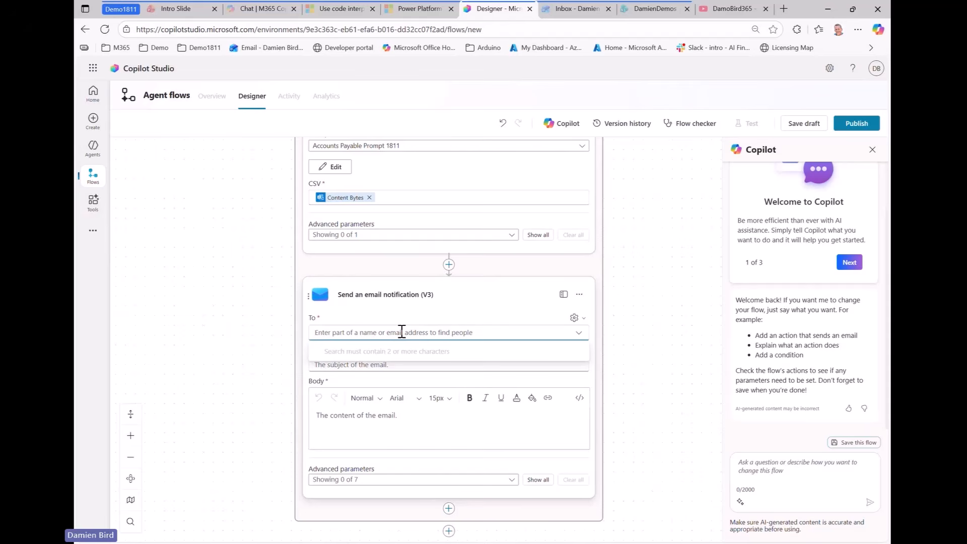
{"action": "type", "text": "rfi"}
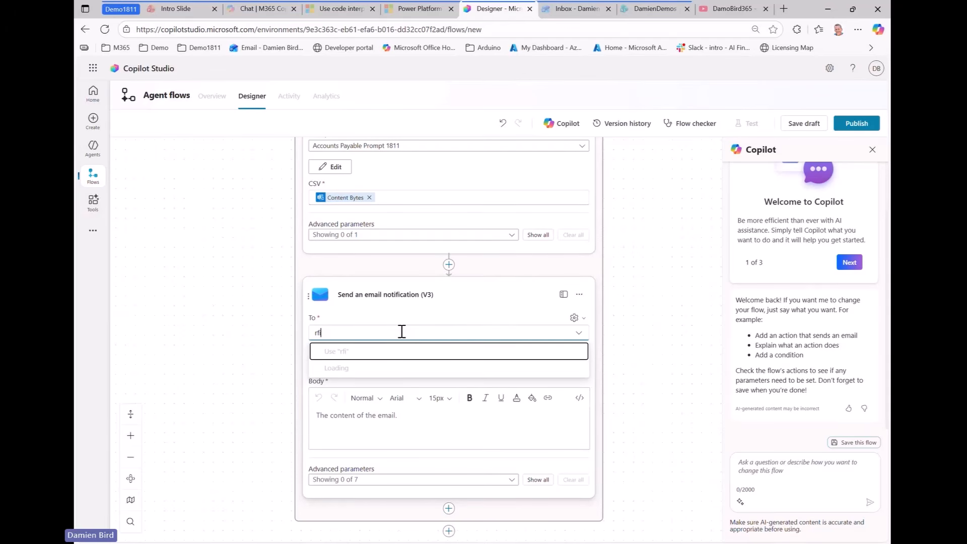
{"action": "type", "text": "@"}
{"action": "left_click", "coordinate": [366, 377]}
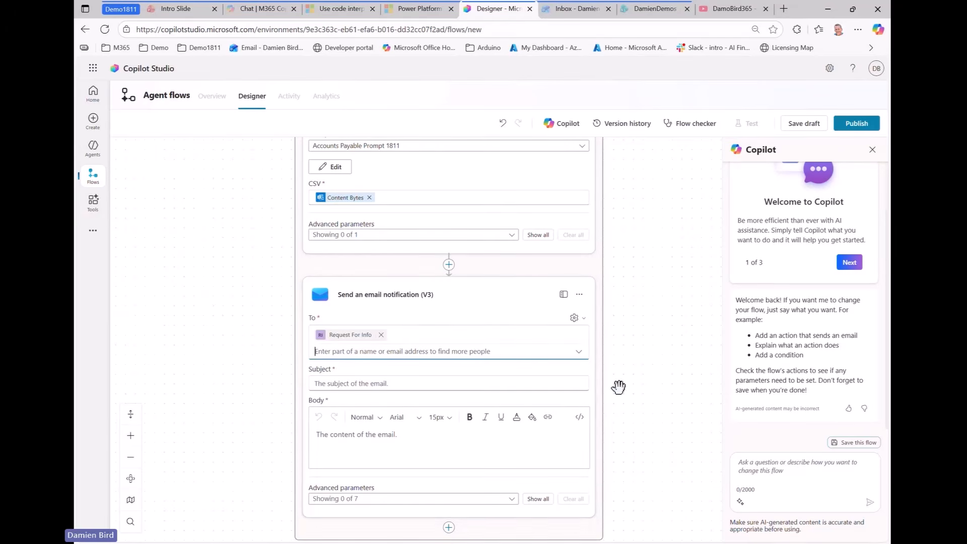
Enter 'Here is your chart' as both the email subject and body
{"action": "left_click", "coordinate": [400, 383]}
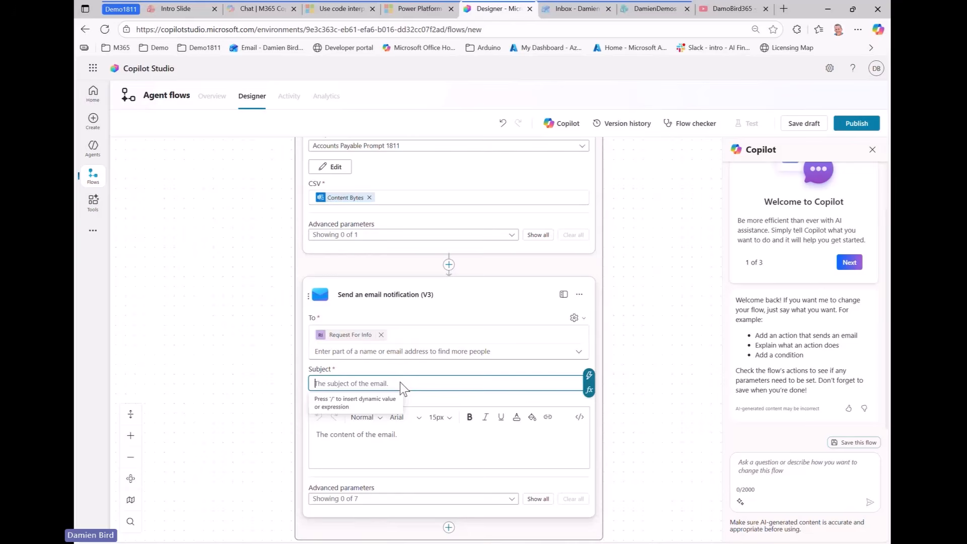
{"action": "type", "text": "Here is your chart"}
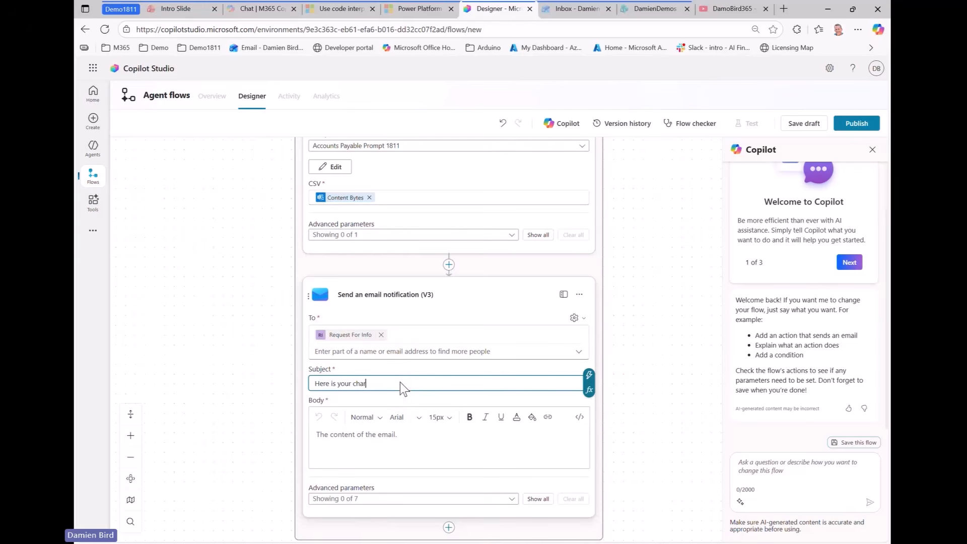
{"action": "left_click", "coordinate": [393, 442]}
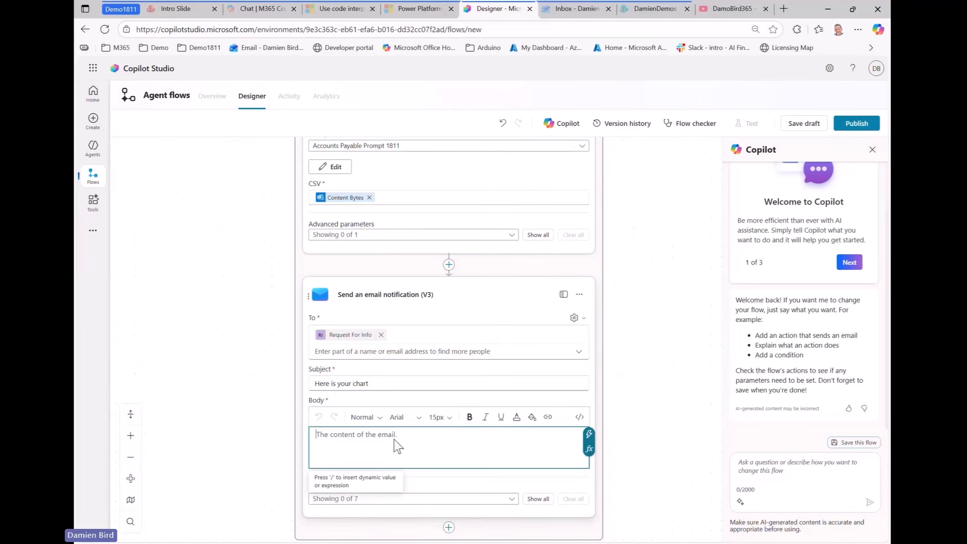
{"action": "scroll", "coordinate": [618, 397], "scroll_direction": "down", "scroll_amount": 1}
{"action": "type", "text": "Here is your char"}
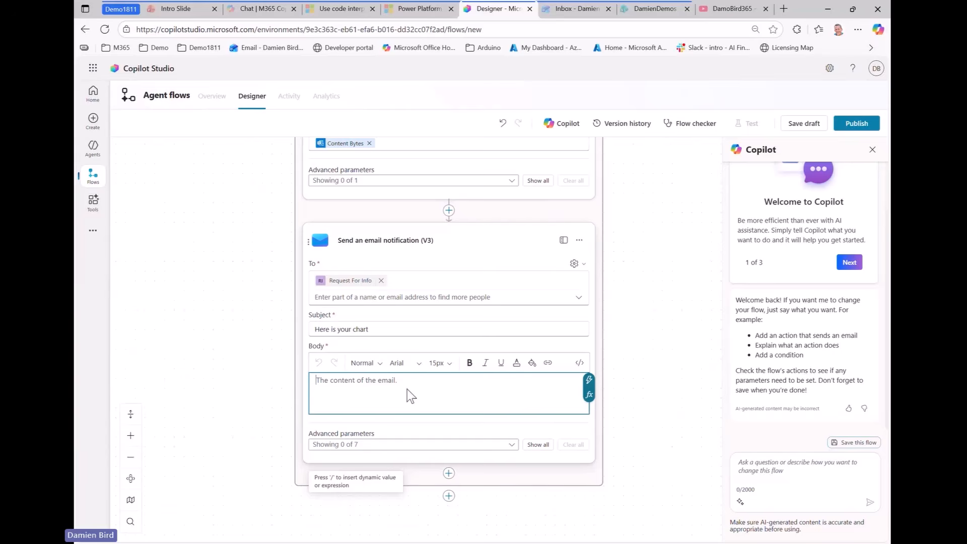
{"action": "type", "text": "t"}
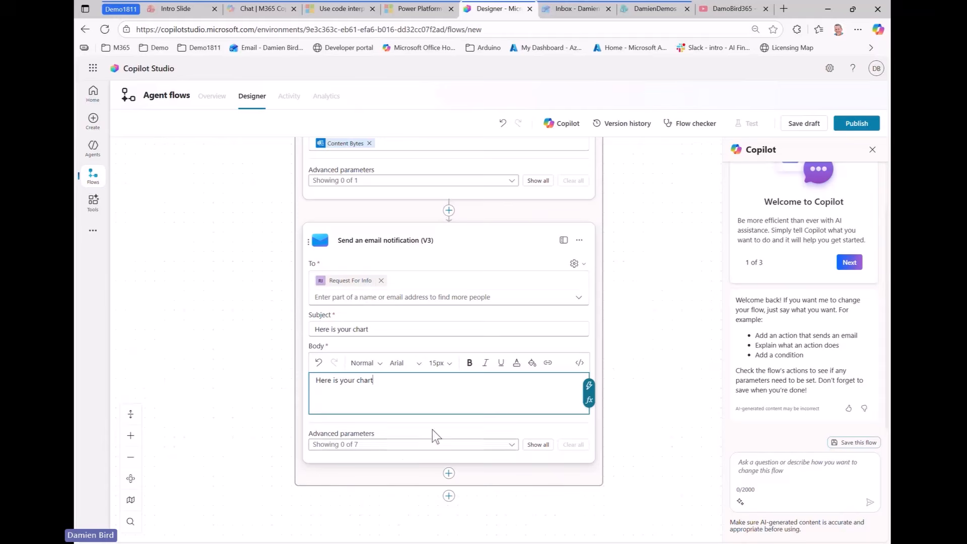
Add Attachment and Attachment File Name parameters to the email notification step
{"action": "left_click", "coordinate": [471, 452]}
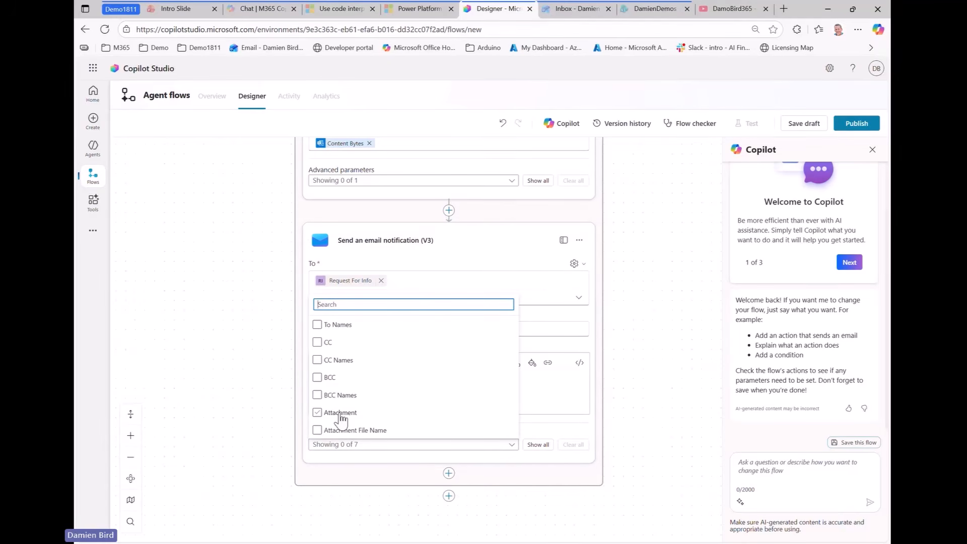
{"action": "left_click", "coordinate": [334, 417]}
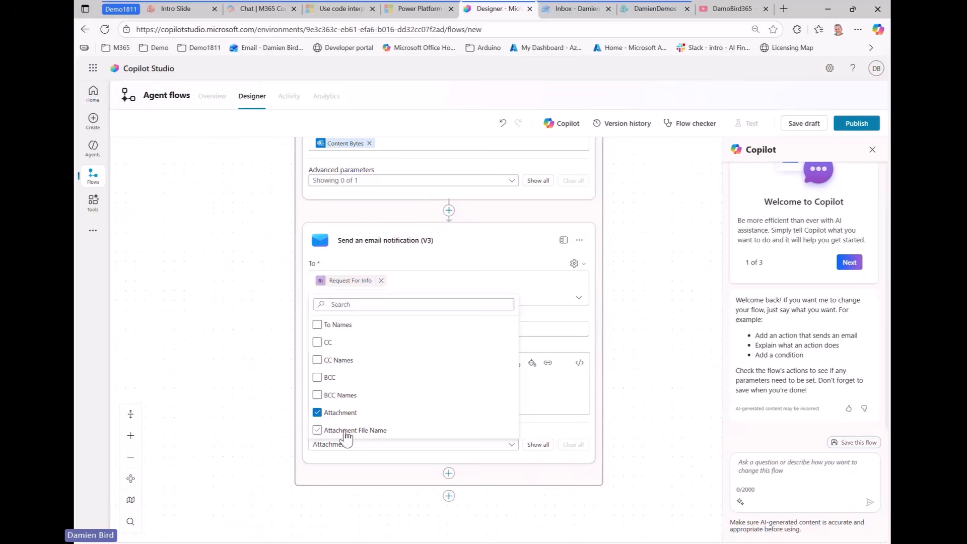
{"action": "left_click", "coordinate": [345, 432]}
{"action": "left_click", "coordinate": [654, 414]}
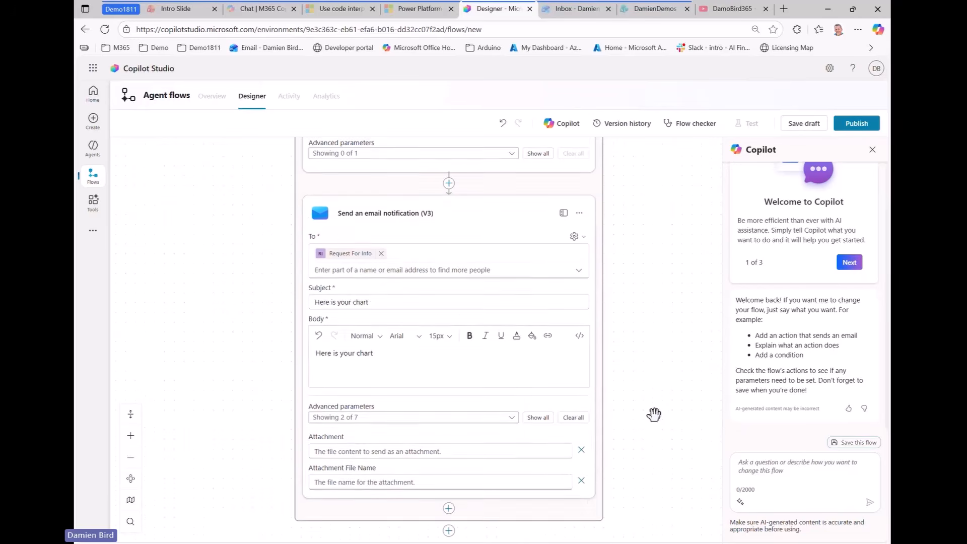
Browse the dynamic content values for the Attachment field, then close the picker without choosing one
{"action": "scroll", "coordinate": [654, 414], "scroll_direction": "down", "scroll_amount": 1}
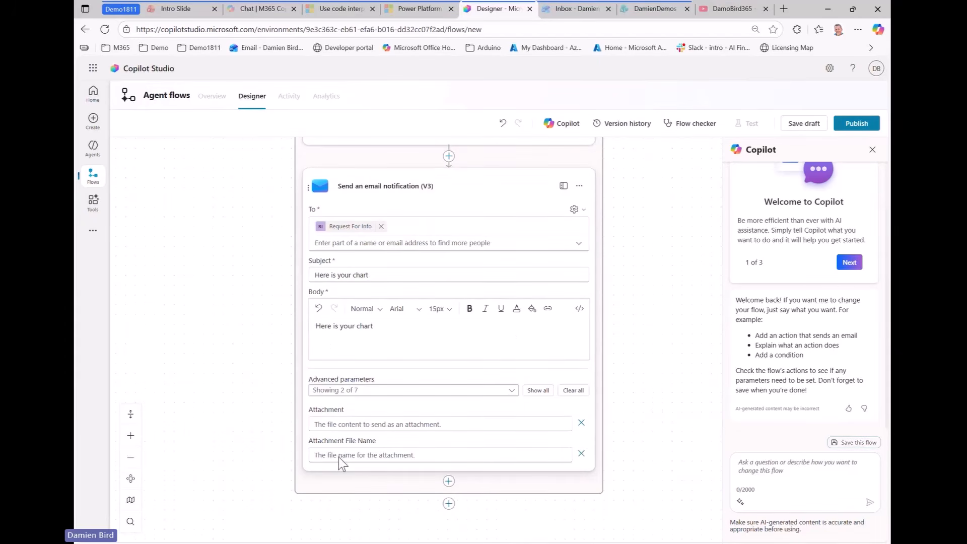
{"action": "left_click", "coordinate": [559, 424]}
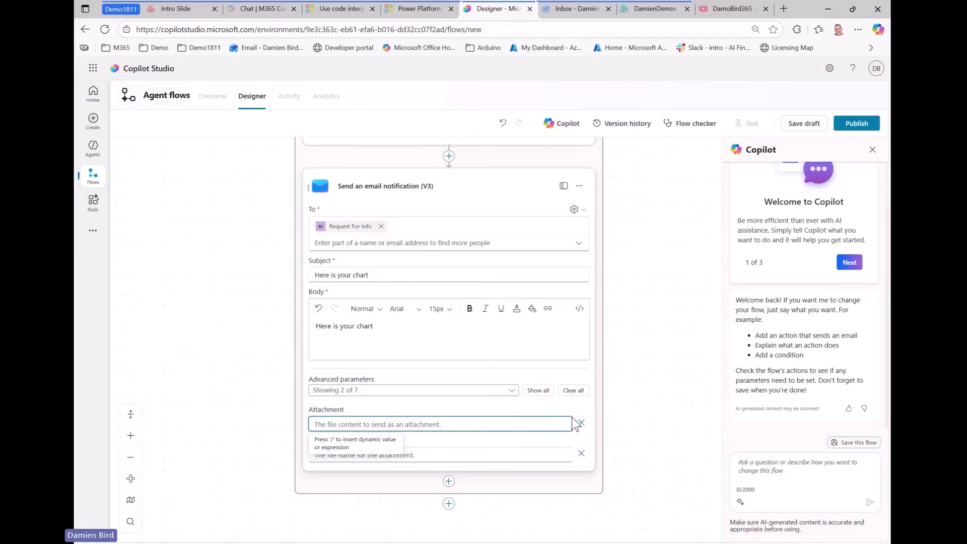
{"action": "left_click", "coordinate": [573, 417]}
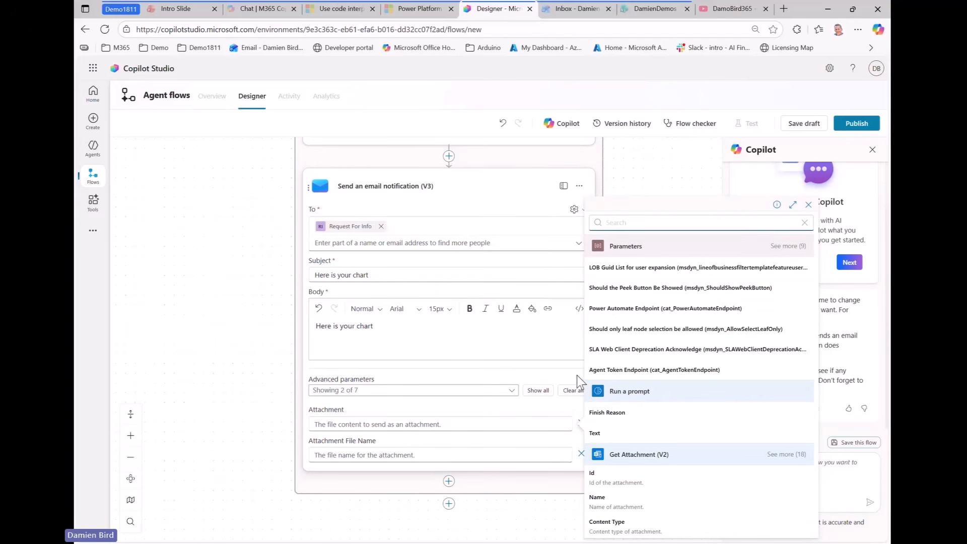
{"action": "mouse_move", "coordinate": [577, 373]}
{"action": "left_mouse_down"}
{"action": "mouse_move", "coordinate": [597, 429]}
{"action": "mouse_move", "coordinate": [829, 465]}
{"action": "left_mouse_up"}
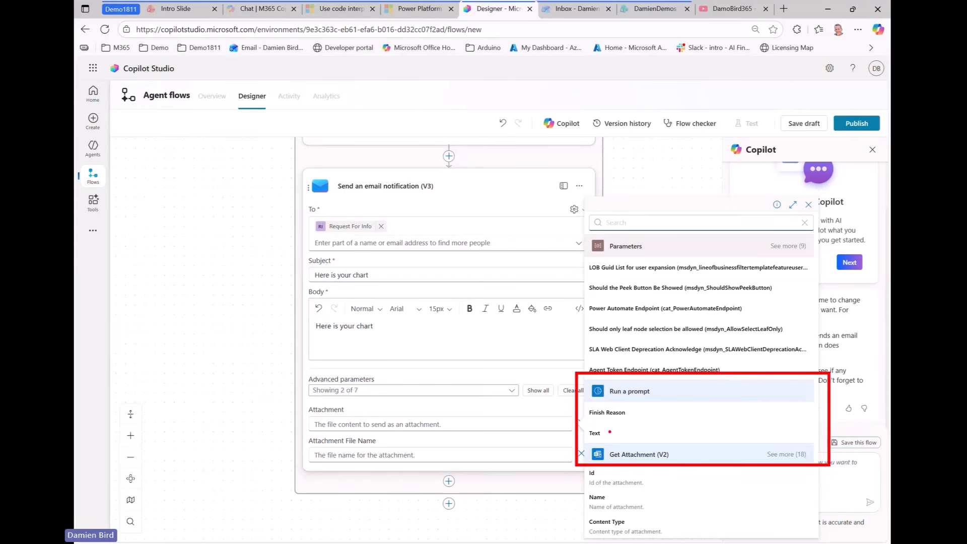
{"action": "mouse_move", "coordinate": [610, 431]}
{"action": "left_mouse_down"}
{"action": "mouse_move", "coordinate": [678, 432]}
{"action": "mouse_move", "coordinate": [677, 414]}
{"action": "left_mouse_up"}
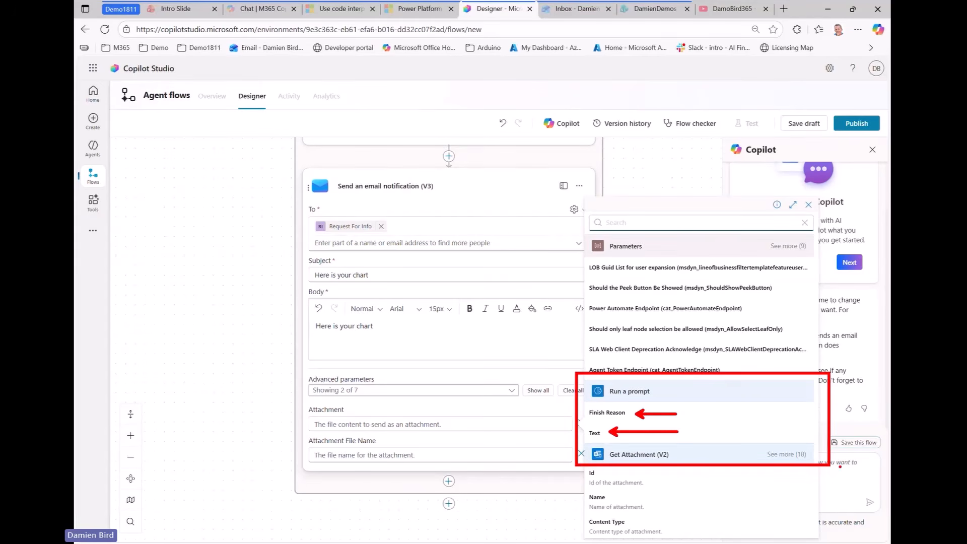
{"action": "mouse_move", "coordinate": [797, 384]}
{"action": "left_mouse_down"}
{"action": "mouse_move", "coordinate": [785, 386]}
{"action": "mouse_move", "coordinate": [810, 382]}
{"action": "left_mouse_up"}
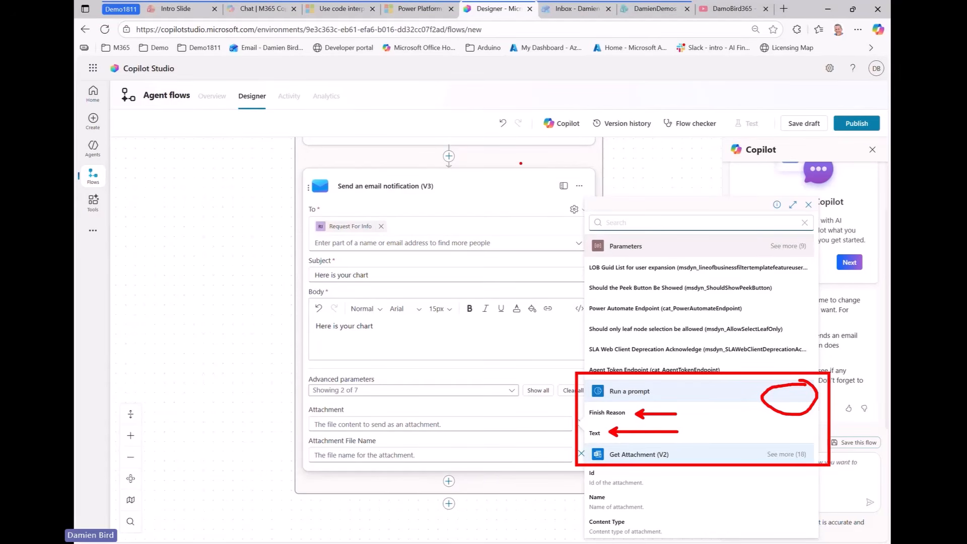
{"action": "key", "text": "Escape"}
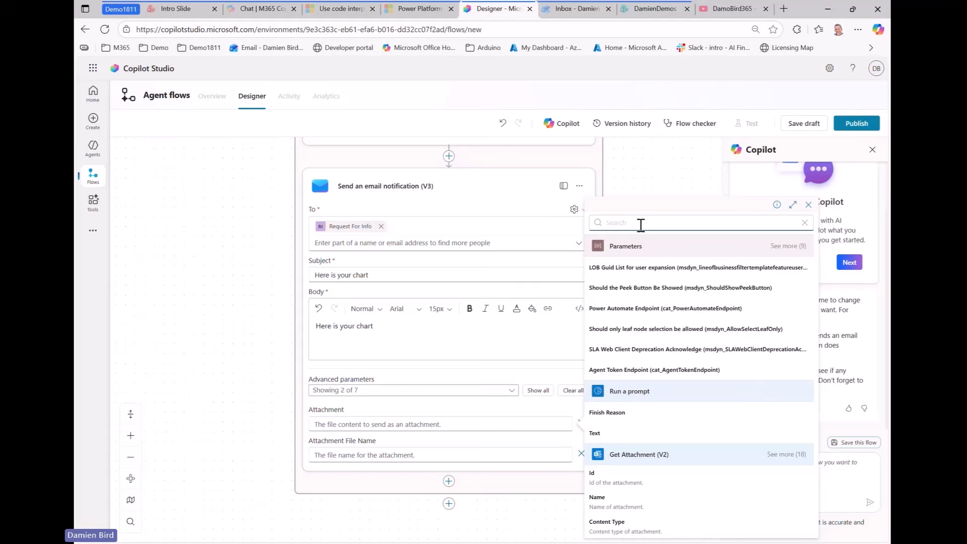
{"action": "left_click", "coordinate": [683, 182]}
{"action": "scroll", "coordinate": [648, 261], "scroll_direction": "up", "scroll_amount": 3}
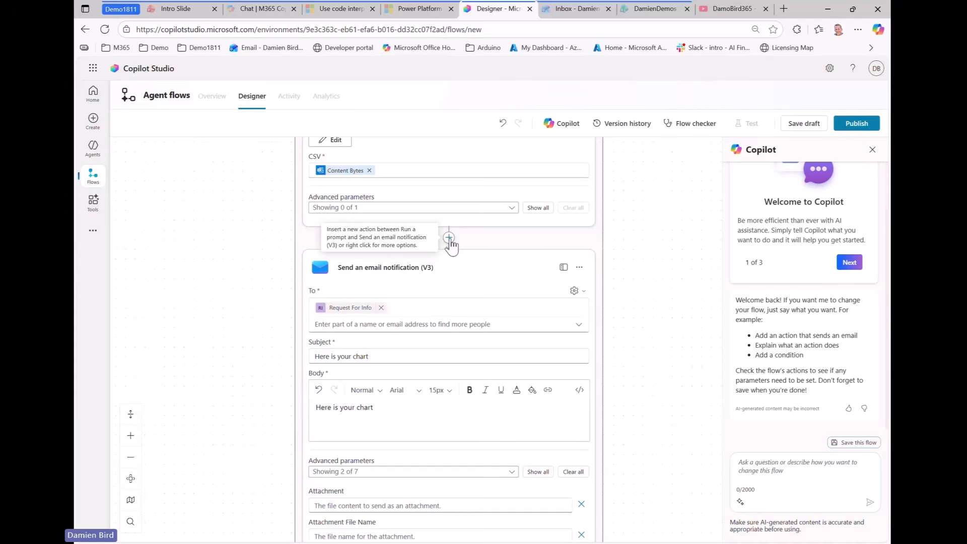
Publish the flow, check the trigger's InvoiceDemo subject filter, and bring up the Outlook inbox
{"action": "left_click", "coordinate": [855, 124]}
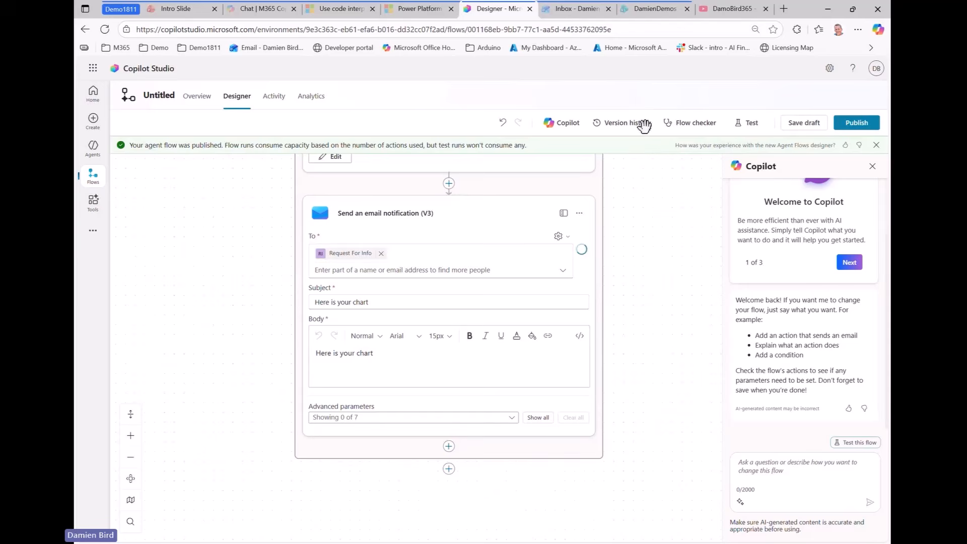
{"action": "scroll", "coordinate": [650, 287], "scroll_direction": "up", "scroll_amount": 10}
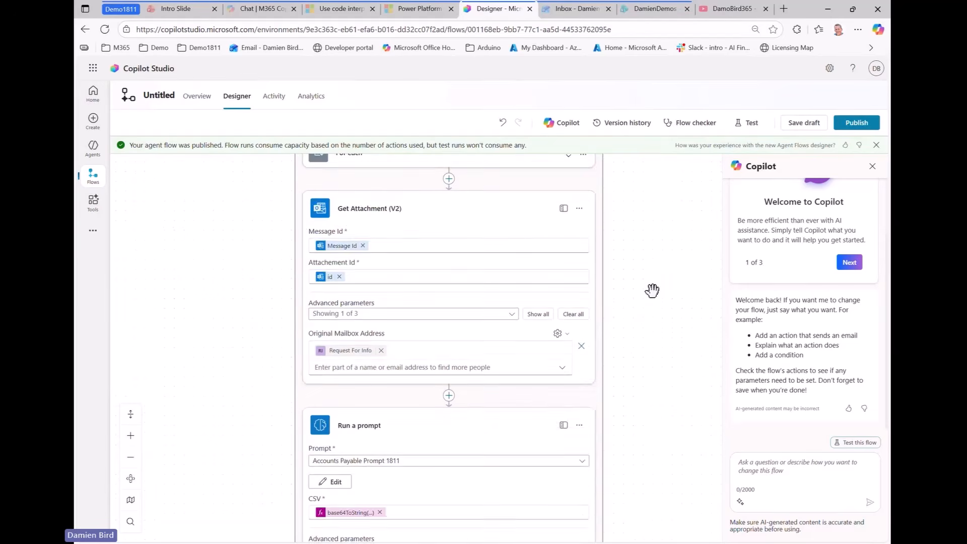
{"action": "scroll", "coordinate": [564, 247], "scroll_direction": "up", "scroll_amount": 2}
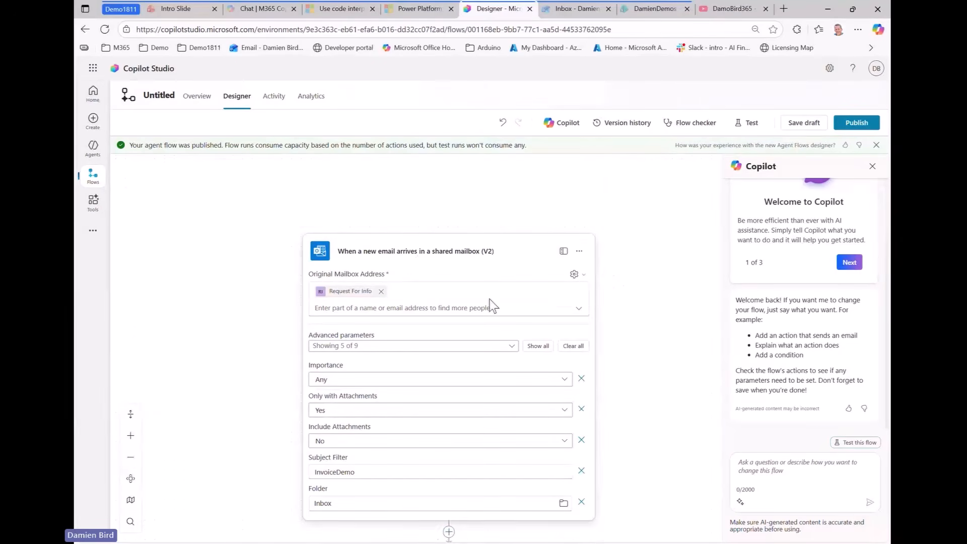
{"action": "double_click", "coordinate": [378, 473]}
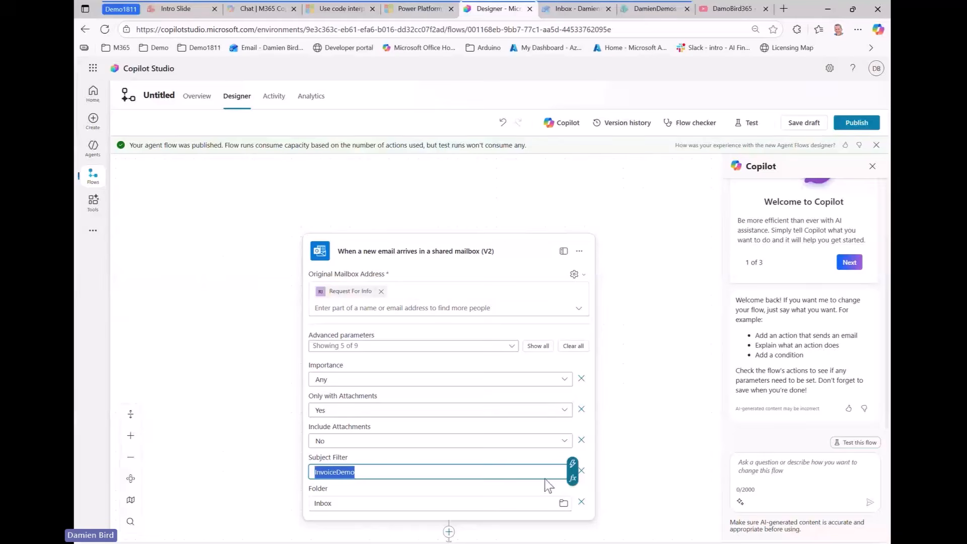
{"action": "left_click", "coordinate": [579, 10]}
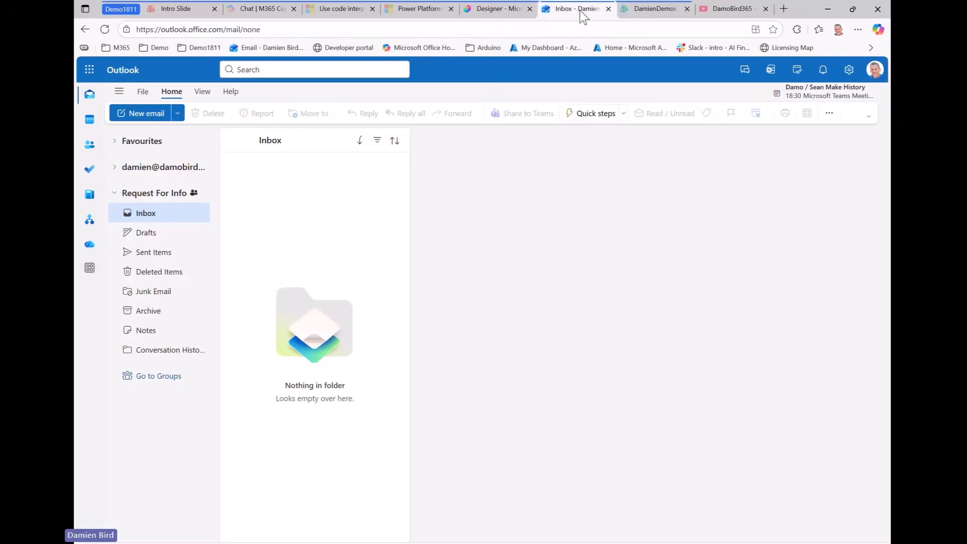
Send Request For Info an email titled InvoiceDemo with accounts_payable_sample.csv attached
{"action": "left_click", "coordinate": [146, 113]}
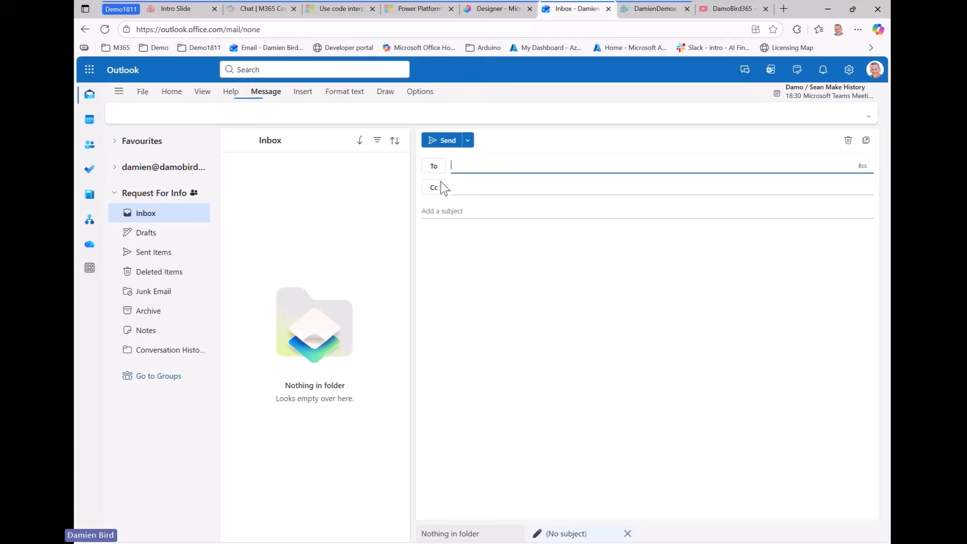
{"action": "left_click", "coordinate": [479, 167]}
{"action": "type", "text": "rfi"}
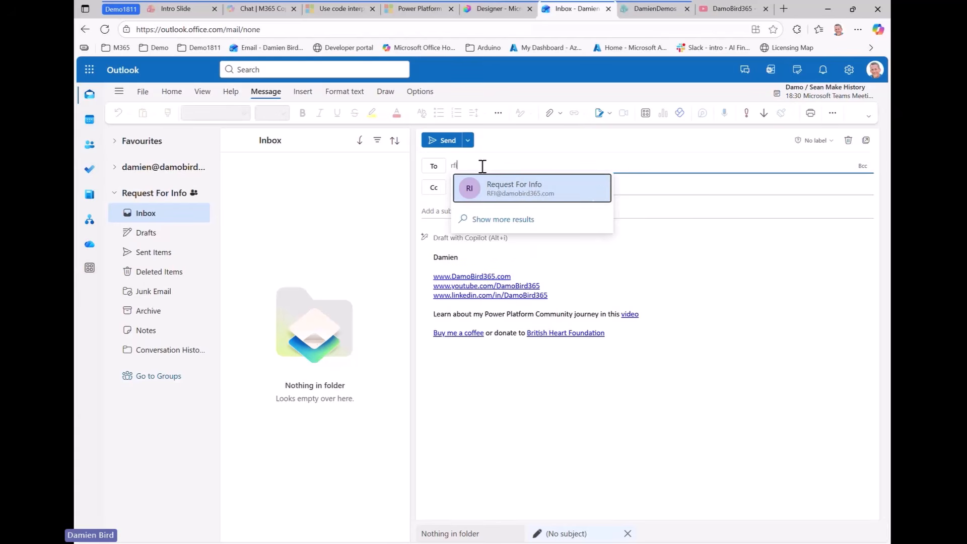
{"action": "left_click", "coordinate": [492, 190]}
{"action": "left_click", "coordinate": [472, 210]}
{"action": "type", "text": "InvoiceDemo"}
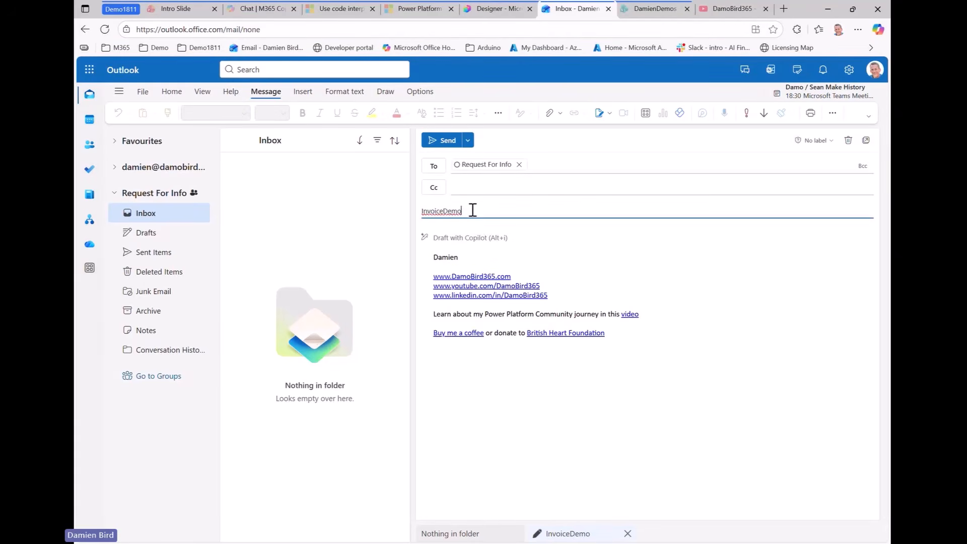
{"action": "left_click", "coordinate": [470, 240]}
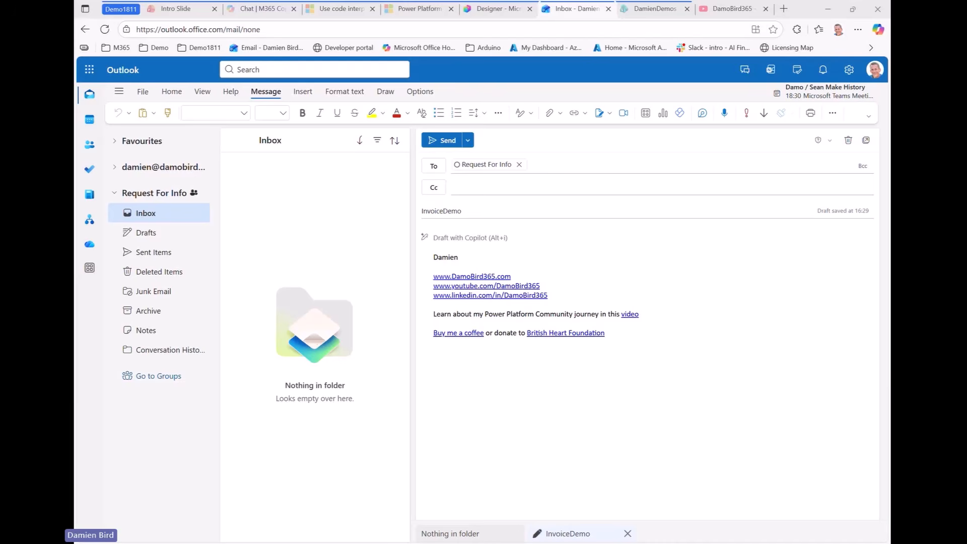
{"action": "left_click_drag", "start_coordinate": [890, 237], "coordinate": [757, 351]}
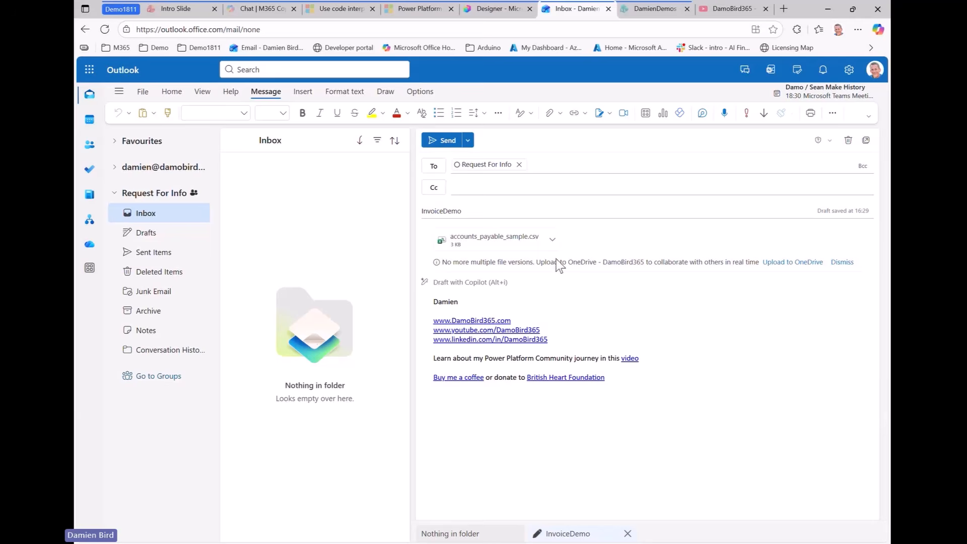
{"action": "left_click", "coordinate": [436, 140]}
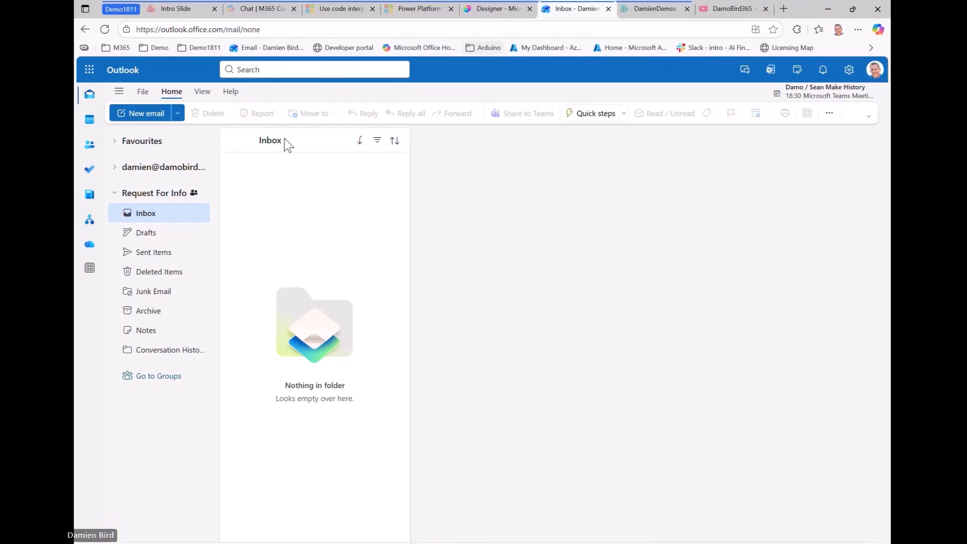
Confirm the InvoiceDemo message arrived in the inbox, then return to the flow designer
{"action": "left_click", "coordinate": [169, 253]}
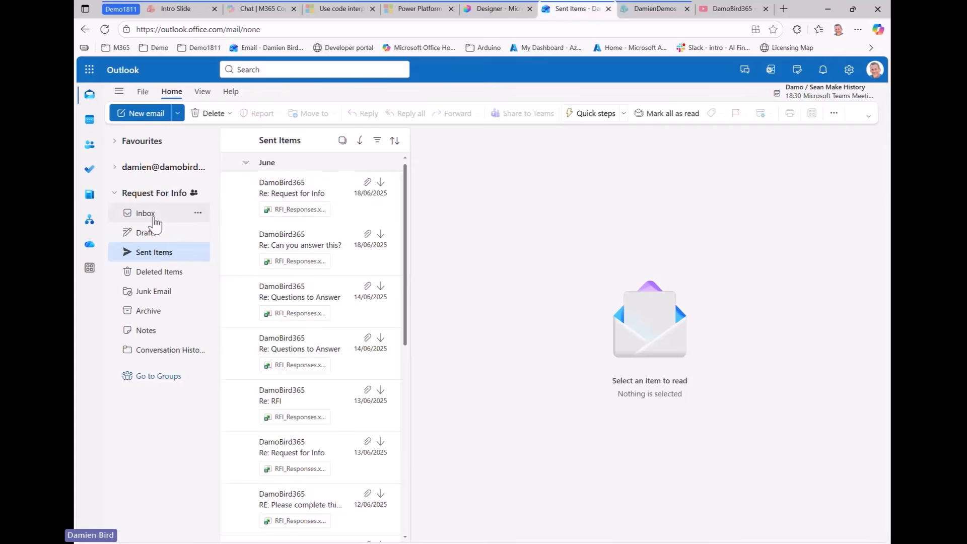
{"action": "left_click", "coordinate": [151, 216]}
{"action": "left_click", "coordinate": [300, 201]}
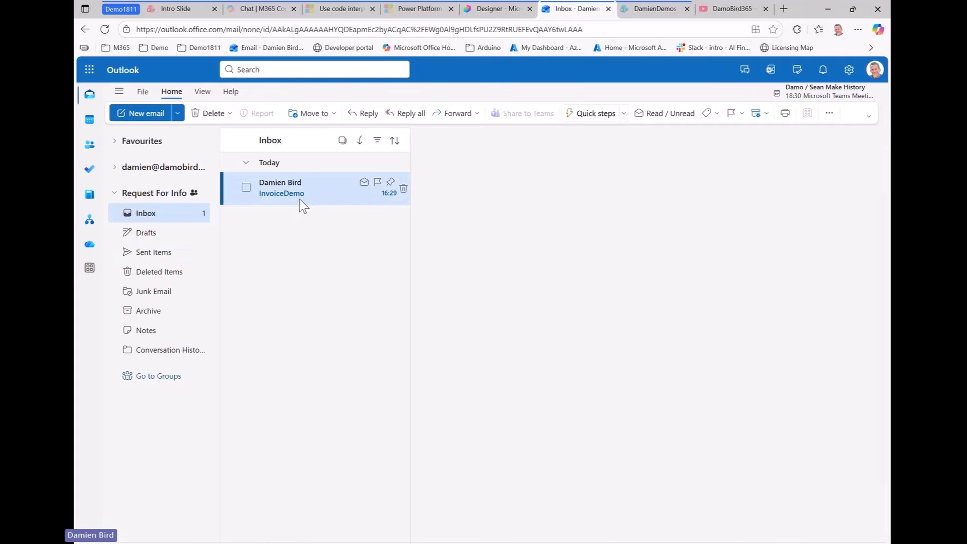
{"action": "left_click", "coordinate": [499, 9]}
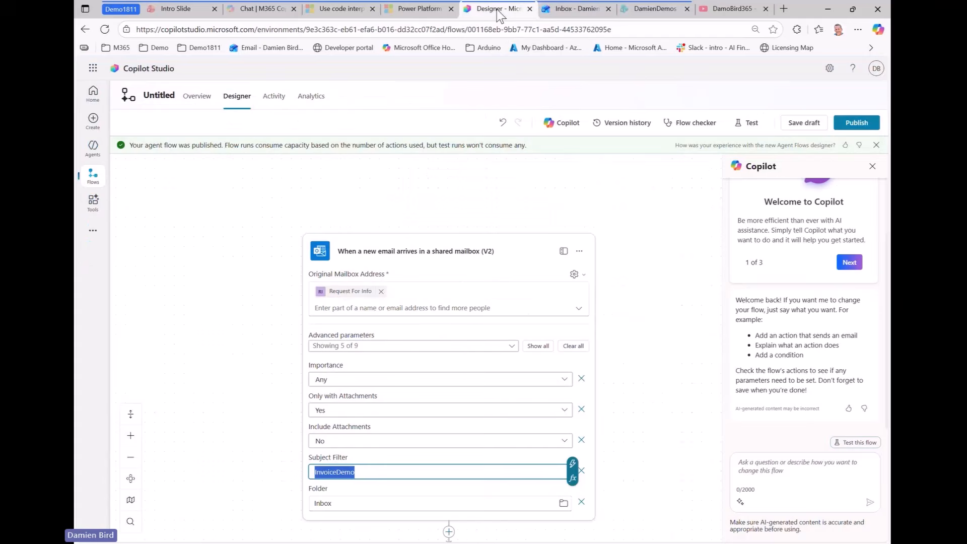
Open the 11/18/25 4:29 PM run from the flow's Activity run history
{"action": "left_click", "coordinate": [276, 104]}
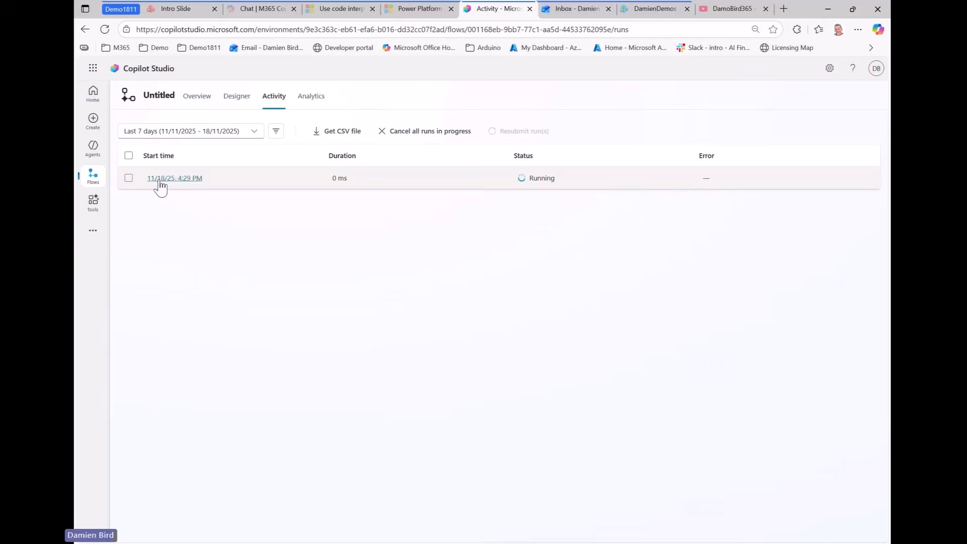
{"action": "left_click", "coordinate": [167, 179]}
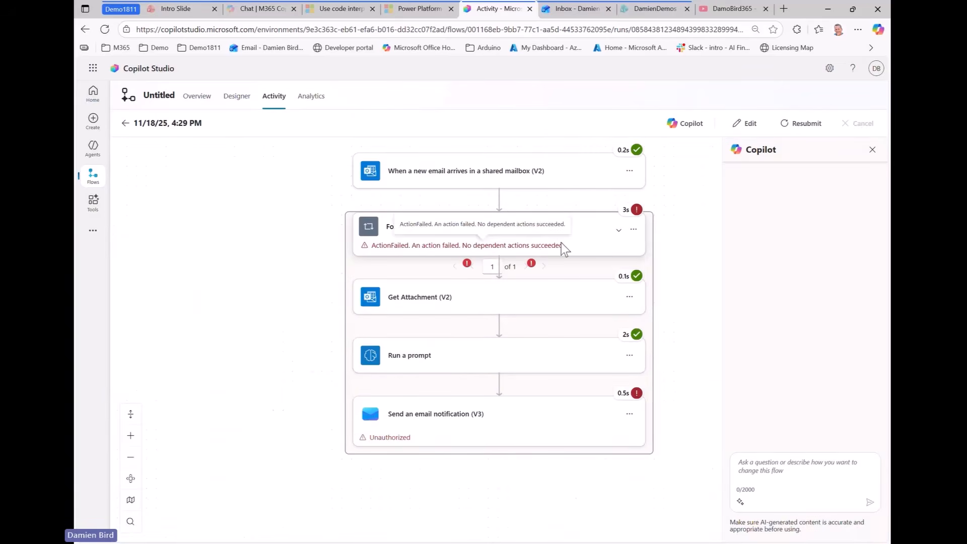
Expand the For each, failed email notification, and Run a prompt steps in the run details
{"action": "left_click", "coordinate": [569, 248]}
{"action": "scroll", "coordinate": [675, 413], "scroll_direction": "down", "scroll_amount": 2}
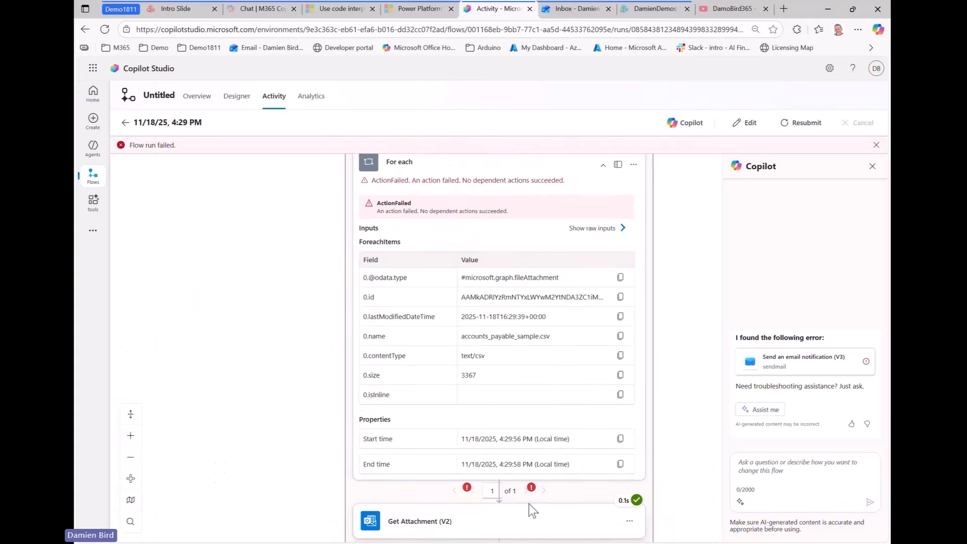
{"action": "scroll", "coordinate": [660, 438], "scroll_direction": "down", "scroll_amount": 3}
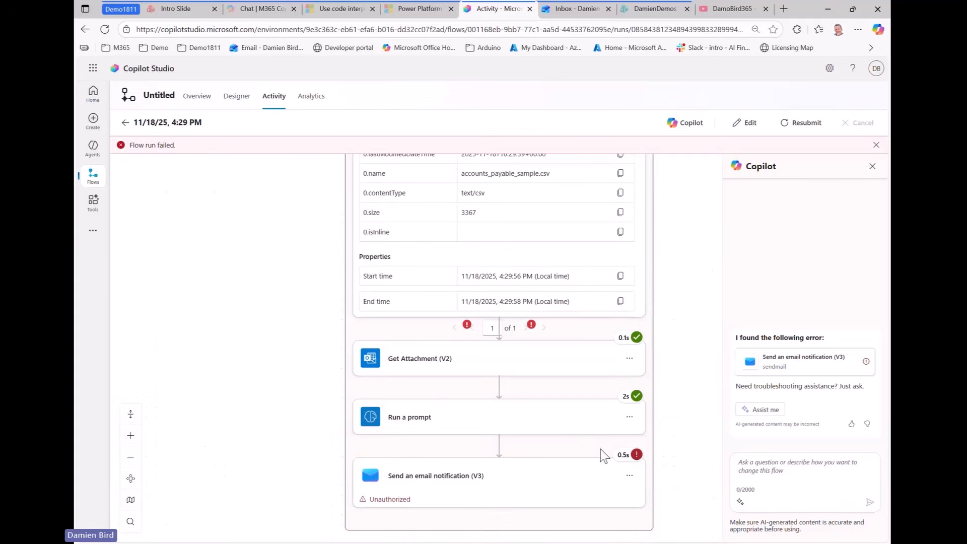
{"action": "left_click", "coordinate": [534, 488]}
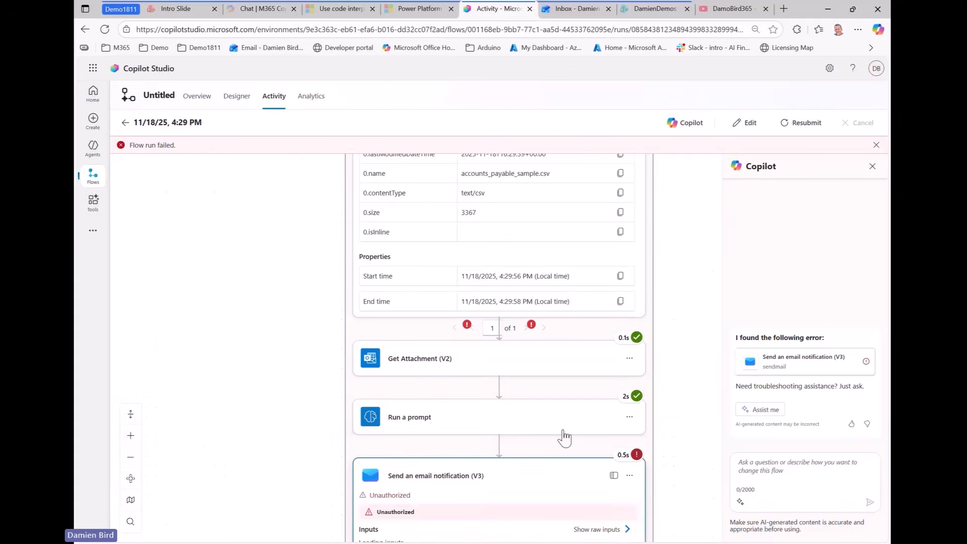
{"action": "left_click", "coordinate": [510, 427]}
{"action": "scroll", "coordinate": [655, 361], "scroll_direction": "down", "scroll_amount": 2}
{"action": "scroll", "coordinate": [560, 353], "scroll_direction": "down", "scroll_amount": 5}
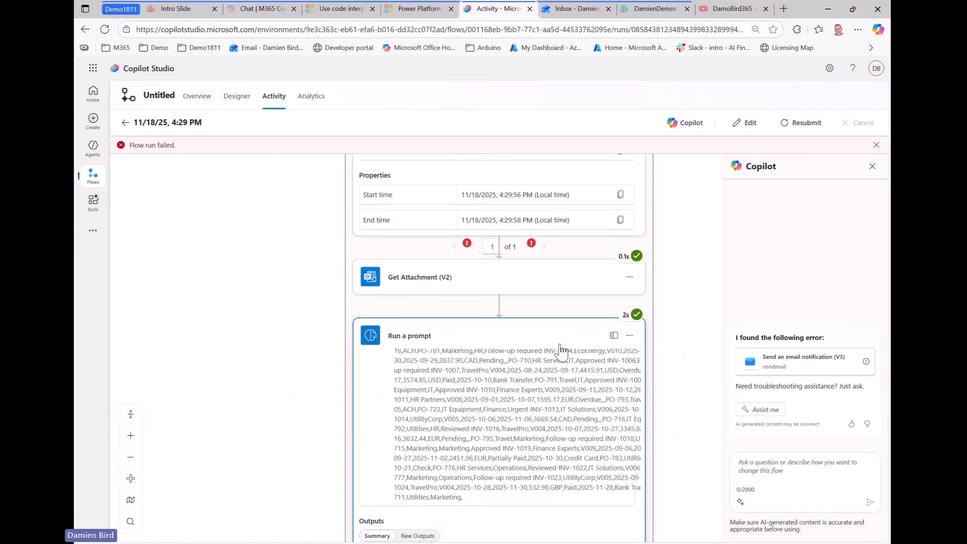
{"action": "scroll", "coordinate": [694, 372], "scroll_direction": "down", "scroll_amount": 2}
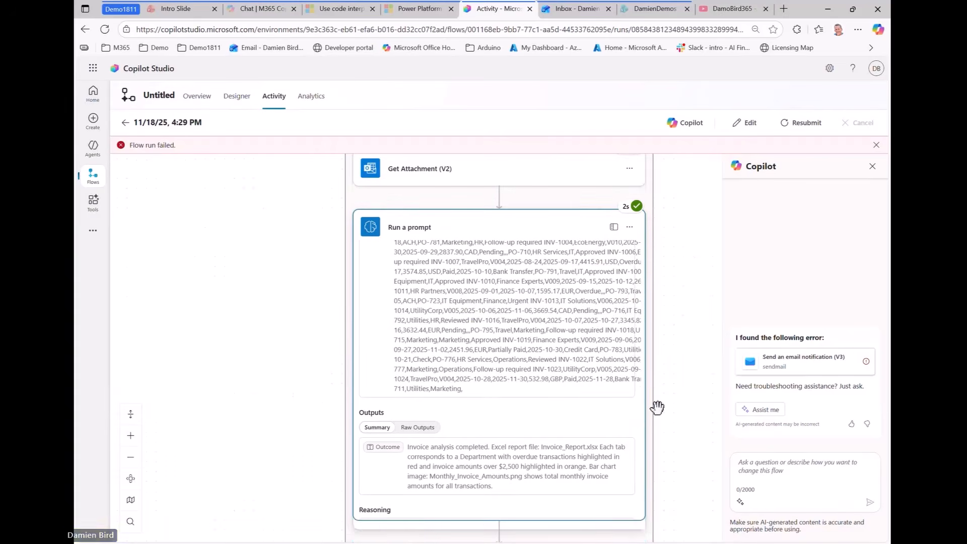
{"action": "scroll", "coordinate": [657, 407], "scroll_direction": "down", "scroll_amount": 1}
{"action": "scroll", "coordinate": [442, 450], "scroll_direction": "down", "scroll_amount": 1}
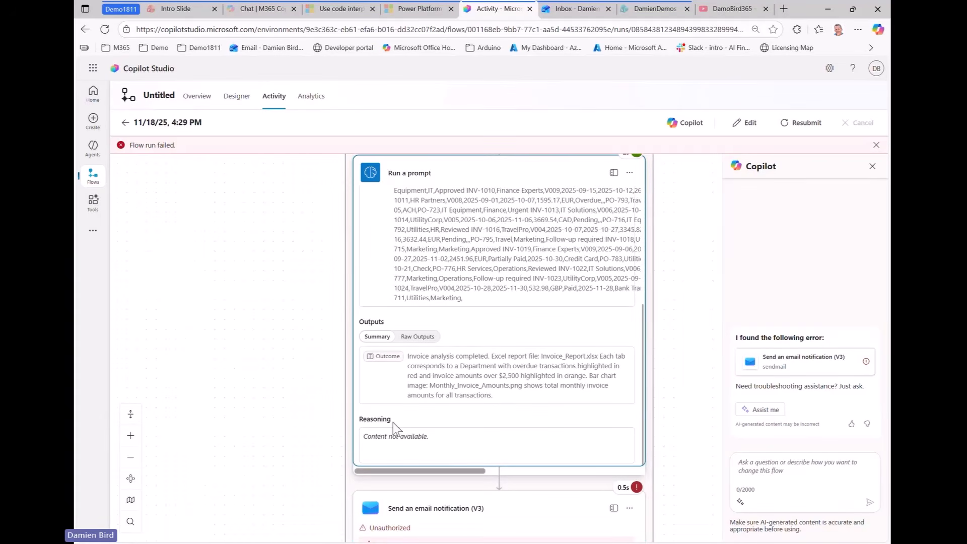
Inspect the raw outputs' base64 content for Invoice_Report.xlsx and Monthly_Invoice_Amounts.png
{"action": "left_click", "coordinate": [417, 336]}
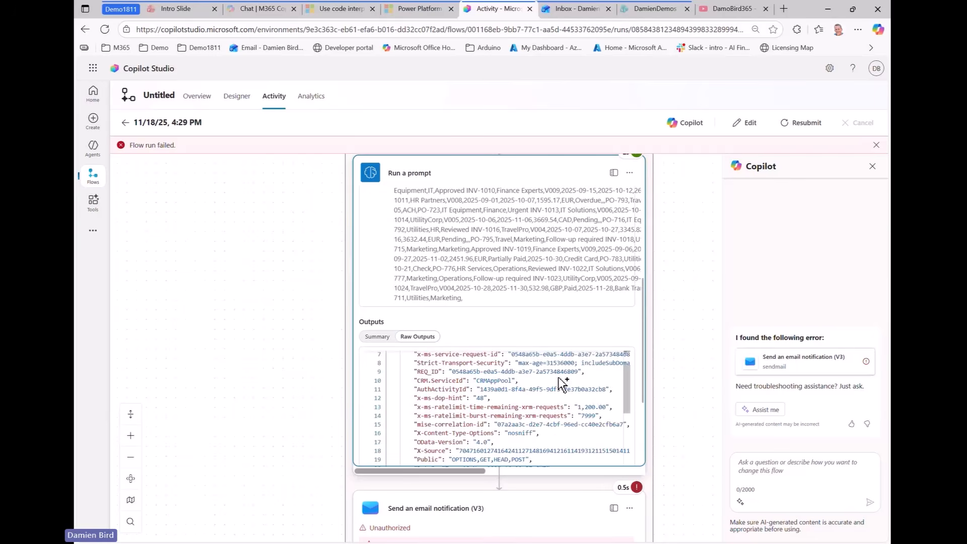
{"action": "scroll", "coordinate": [649, 375], "scroll_direction": "down", "scroll_amount": 1}
{"action": "scroll", "coordinate": [521, 360], "scroll_direction": "down", "scroll_amount": 1}
{"action": "scroll", "coordinate": [522, 361], "scroll_direction": "up", "scroll_amount": 1}
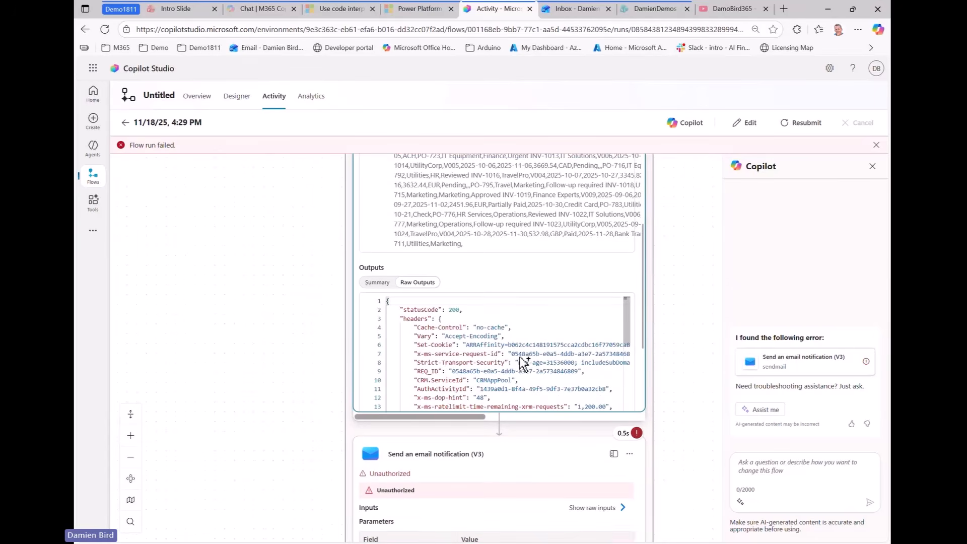
{"action": "scroll", "coordinate": [453, 362], "scroll_direction": "down", "scroll_amount": 8}
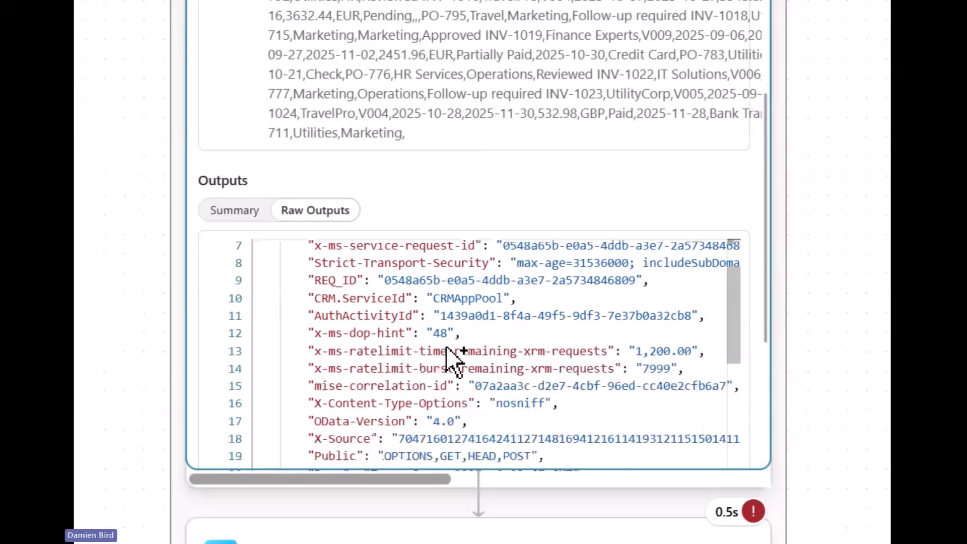
{"action": "scroll", "coordinate": [496, 370], "scroll_direction": "down", "scroll_amount": 5}
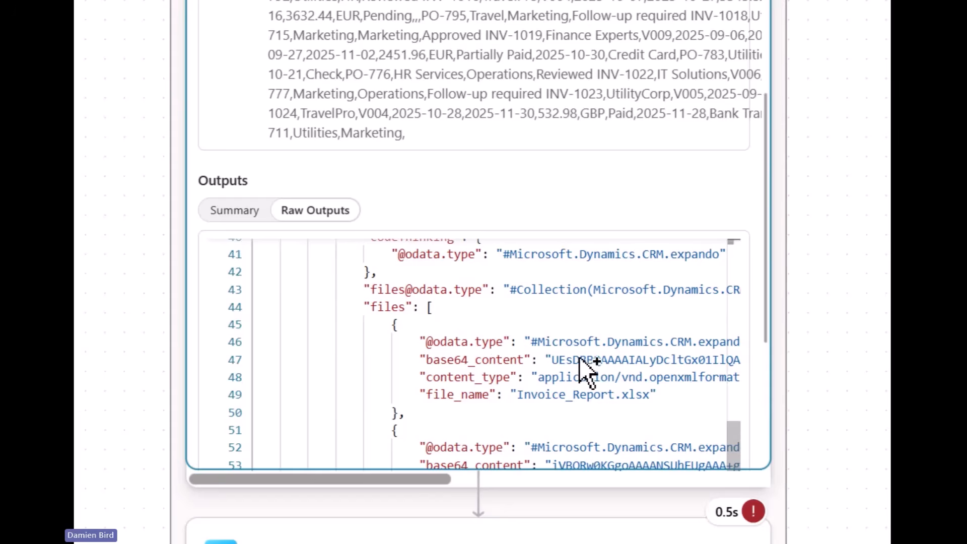
{"action": "left_click", "coordinate": [551, 361]}
{"action": "left_click_drag", "start_coordinate": [599, 370], "coordinate": [657, 361]}
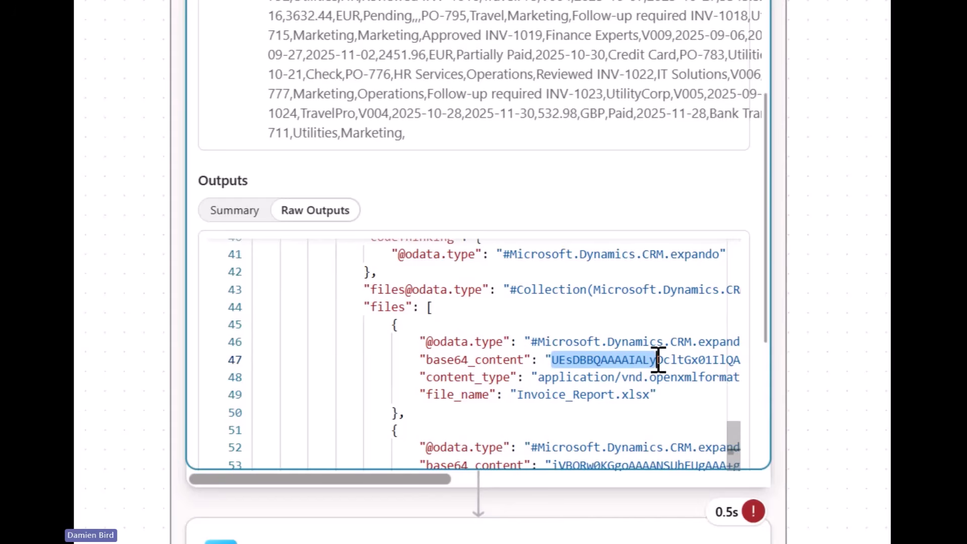
{"action": "left_click_drag", "start_coordinate": [524, 392], "coordinate": [637, 394]}
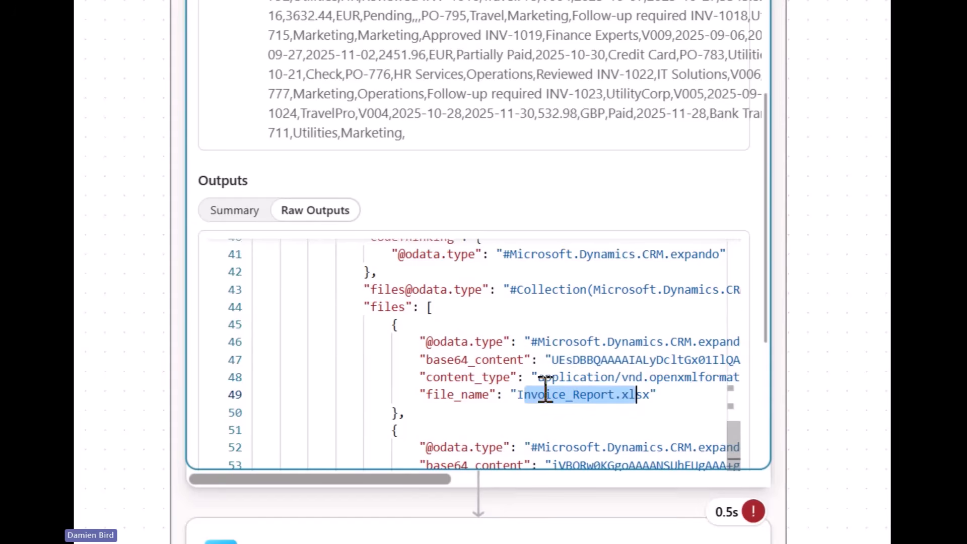
{"action": "scroll", "coordinate": [524, 393], "scroll_direction": "down", "scroll_amount": 2}
{"action": "left_click_drag", "start_coordinate": [553, 360], "coordinate": [632, 358]}
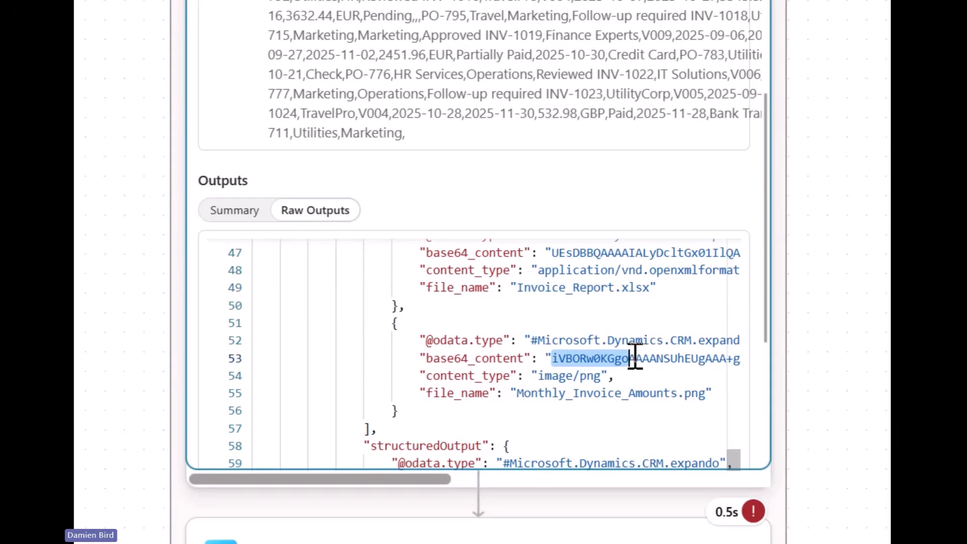
{"action": "left_click_drag", "start_coordinate": [513, 394], "coordinate": [712, 395]}
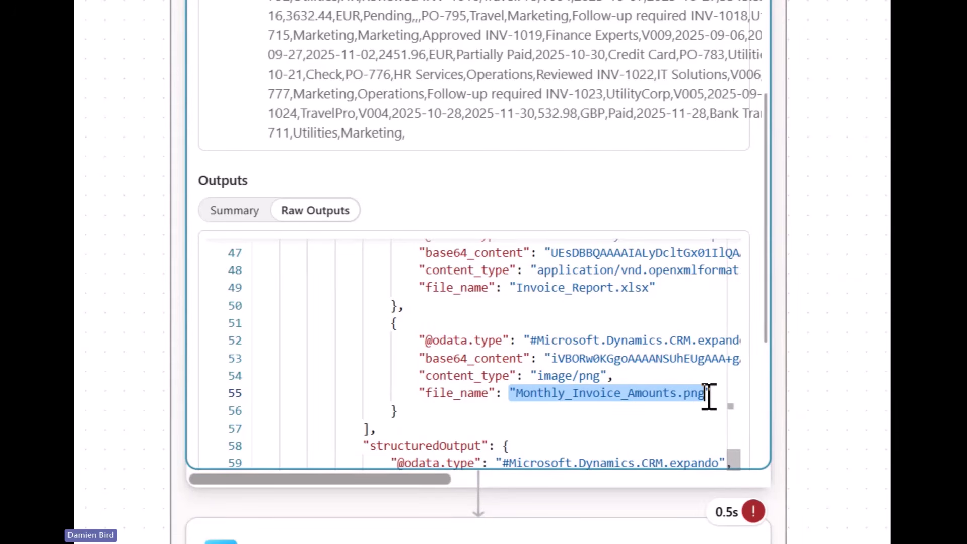
{"action": "key", "text": "Escape"}
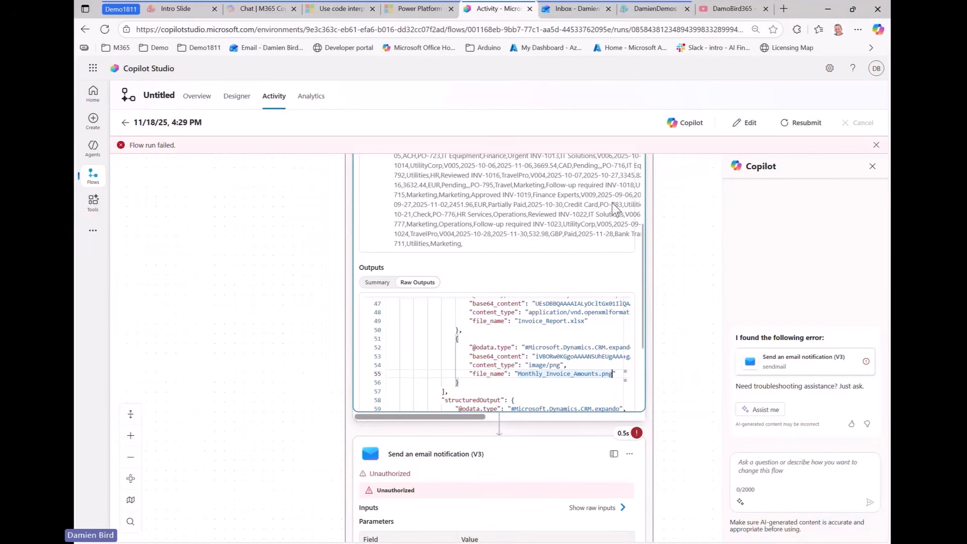
{"action": "scroll", "coordinate": [645, 312], "scroll_direction": "up", "scroll_amount": 3}
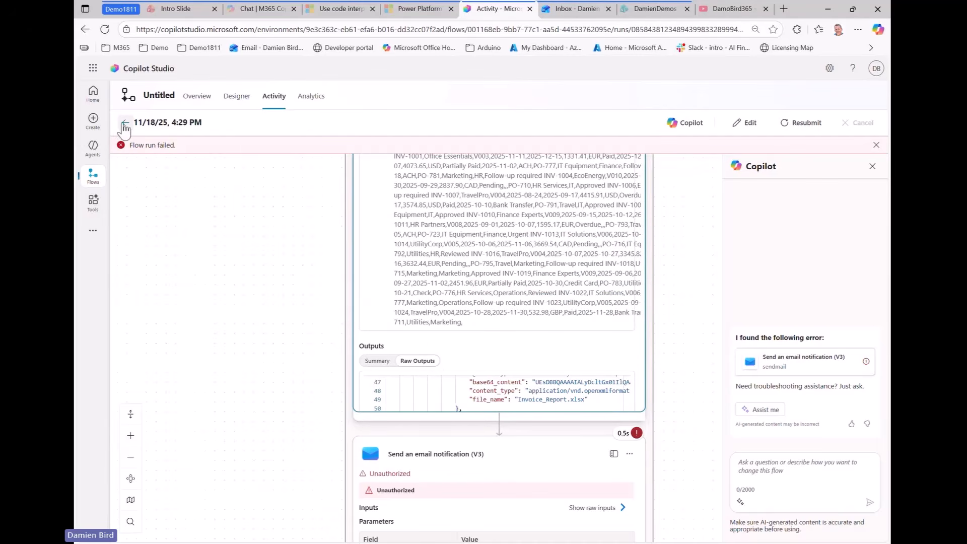
Open the Accounts Payable Process Data flow in the designer
{"action": "left_click", "coordinate": [90, 175]}
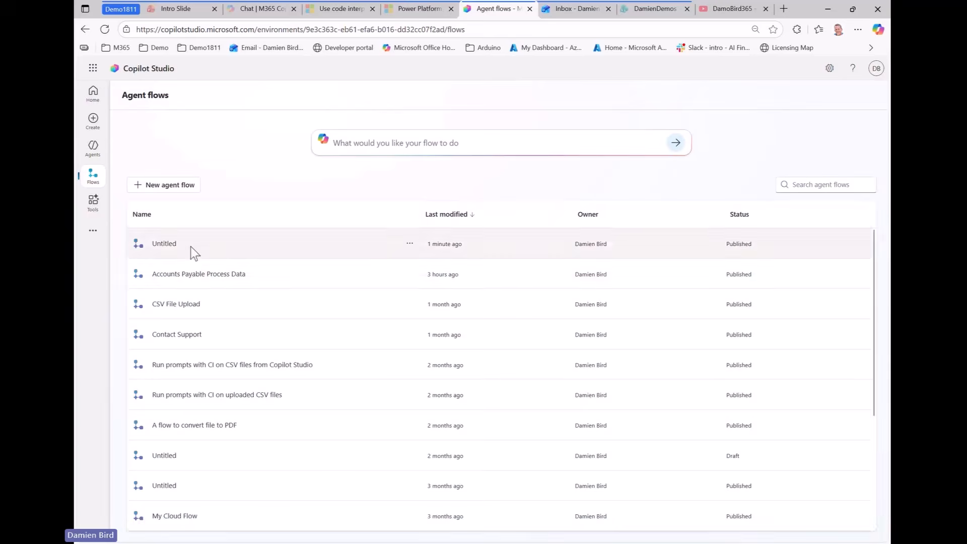
{"action": "left_click", "coordinate": [199, 274]}
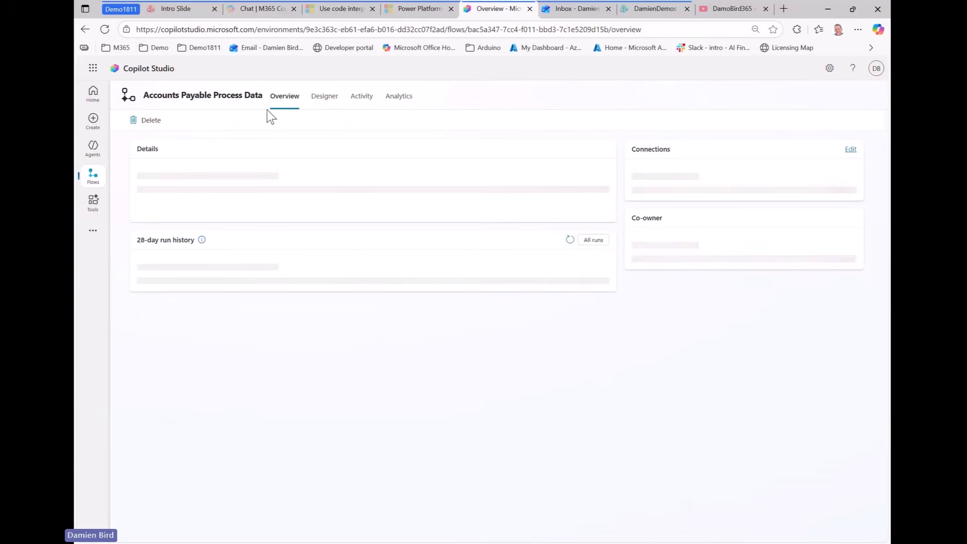
{"action": "left_click", "coordinate": [323, 99]}
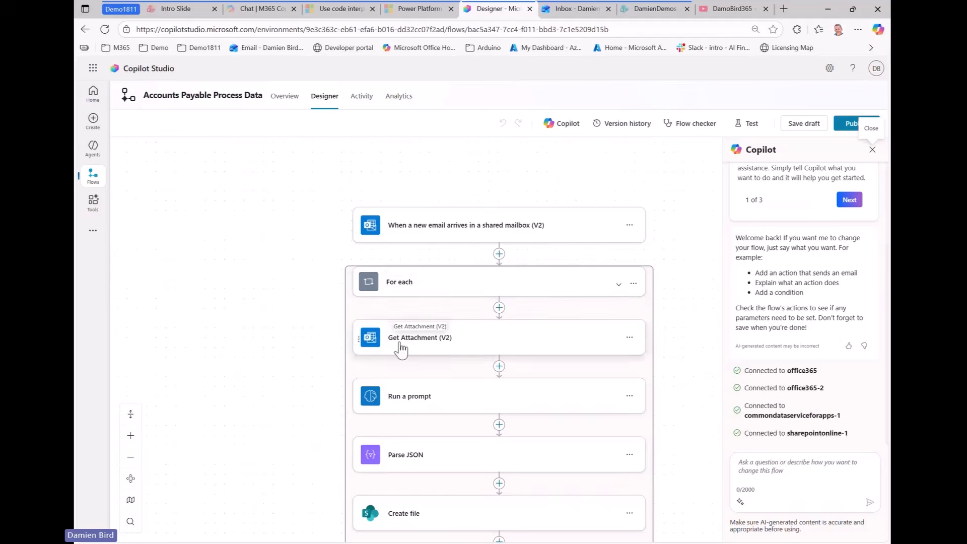
Expand the Parse JSON and Create file steps to review their settings
{"action": "scroll", "coordinate": [486, 349], "scroll_direction": "down", "scroll_amount": 1}
{"action": "scroll", "coordinate": [504, 347], "scroll_direction": "down", "scroll_amount": 1}
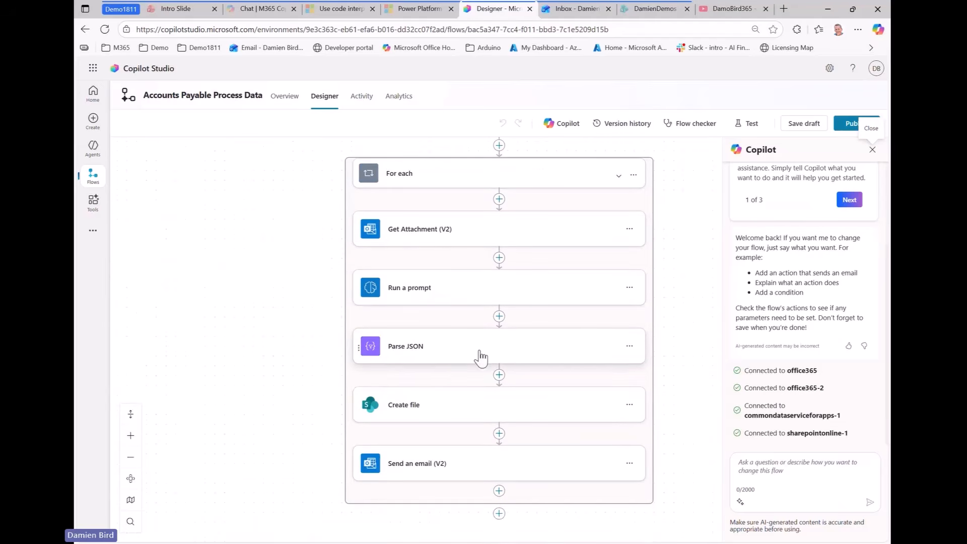
{"action": "left_click", "coordinate": [415, 350]}
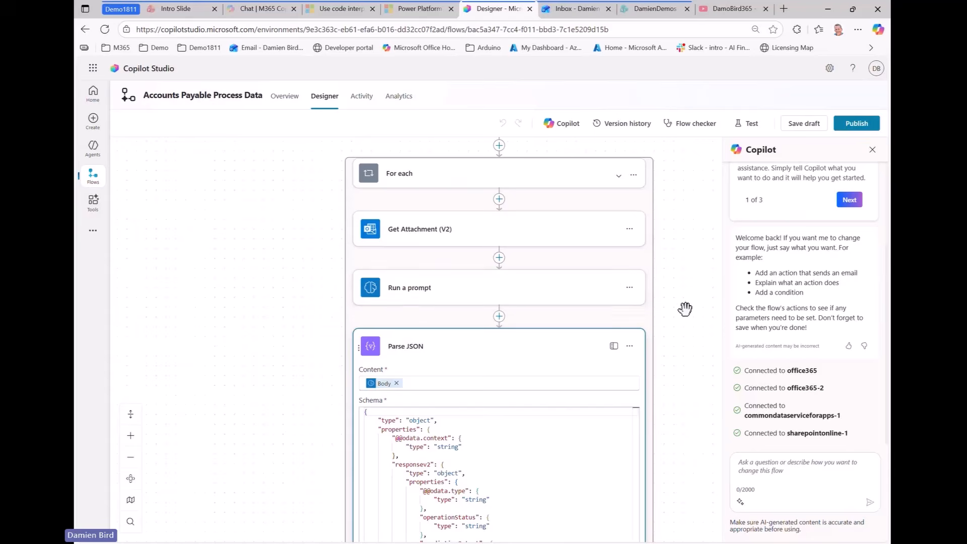
{"action": "scroll", "coordinate": [675, 318], "scroll_direction": "down", "scroll_amount": 5}
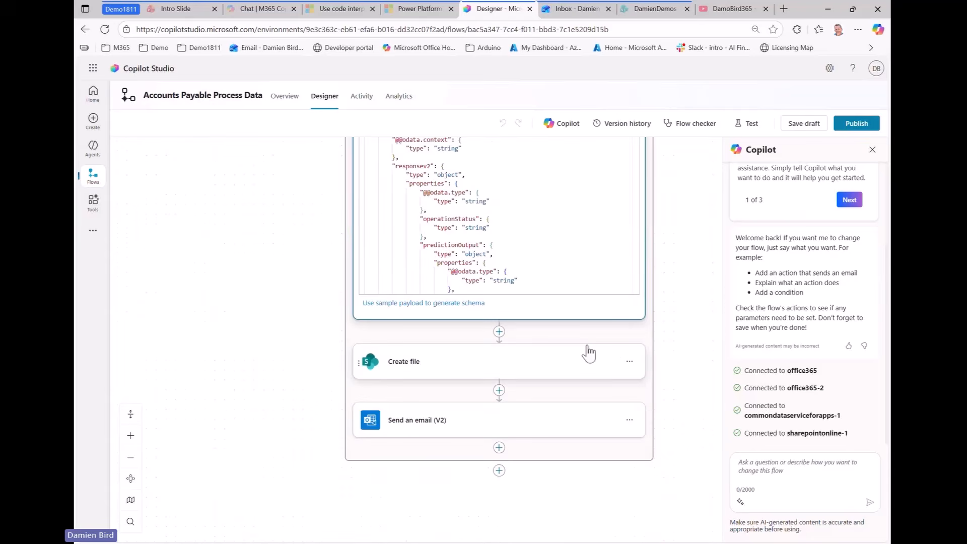
{"action": "left_click", "coordinate": [526, 362]}
{"action": "scroll", "coordinate": [638, 347], "scroll_direction": "down", "scroll_amount": 1}
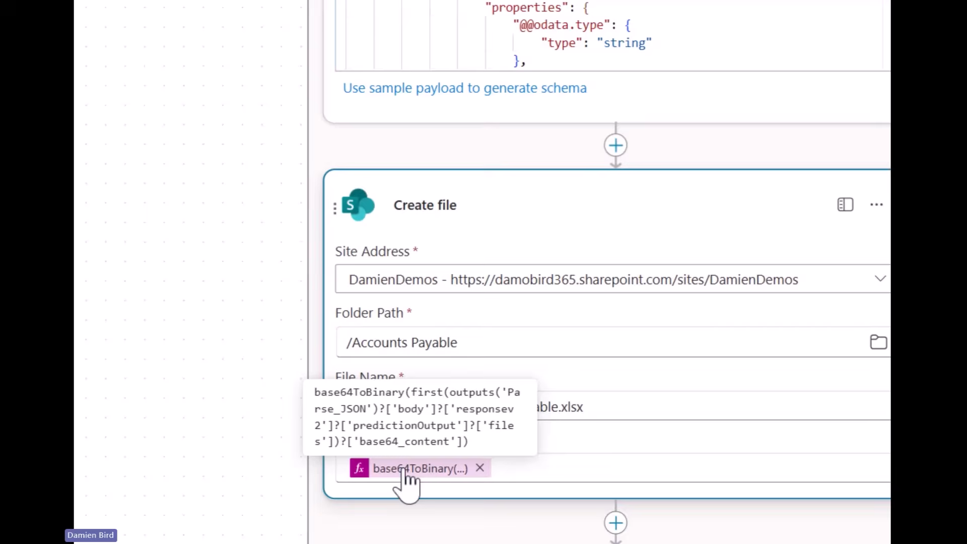
{"action": "scroll", "coordinate": [479, 486], "scroll_direction": "down", "scroll_amount": 3}
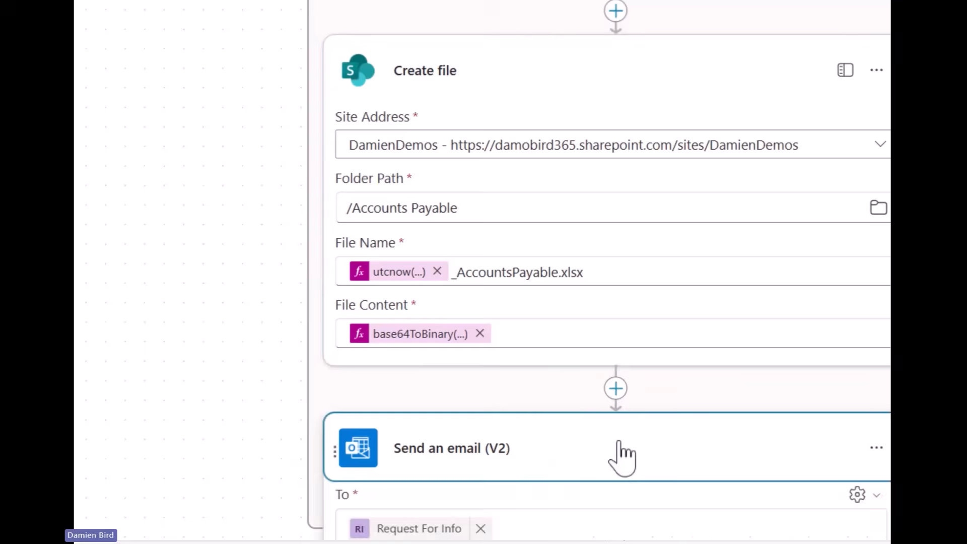
{"action": "scroll", "coordinate": [622, 456], "scroll_direction": "down", "scroll_amount": 2}
{"action": "scroll", "coordinate": [539, 302], "scroll_direction": "down", "scroll_amount": 3}
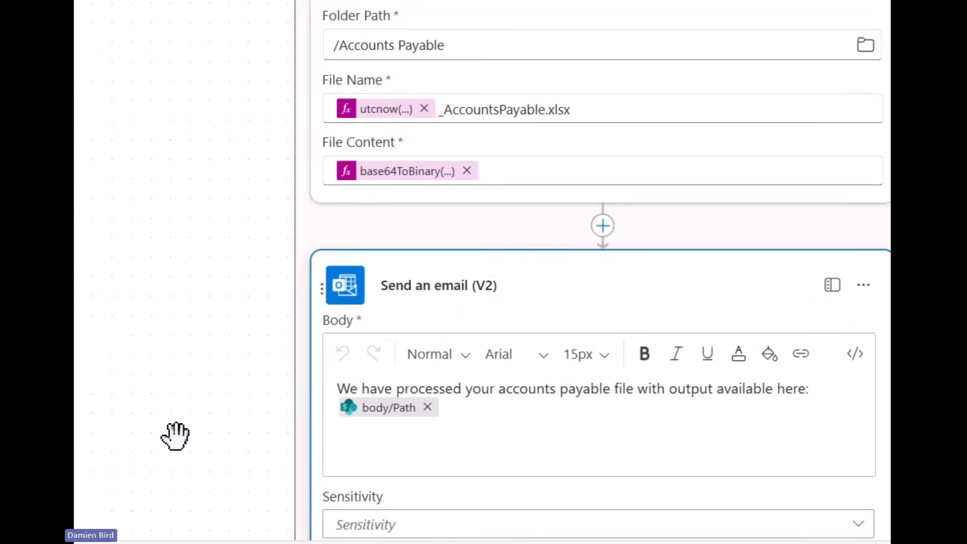
{"action": "scroll", "coordinate": [175, 435], "scroll_direction": "down", "scroll_amount": 7}
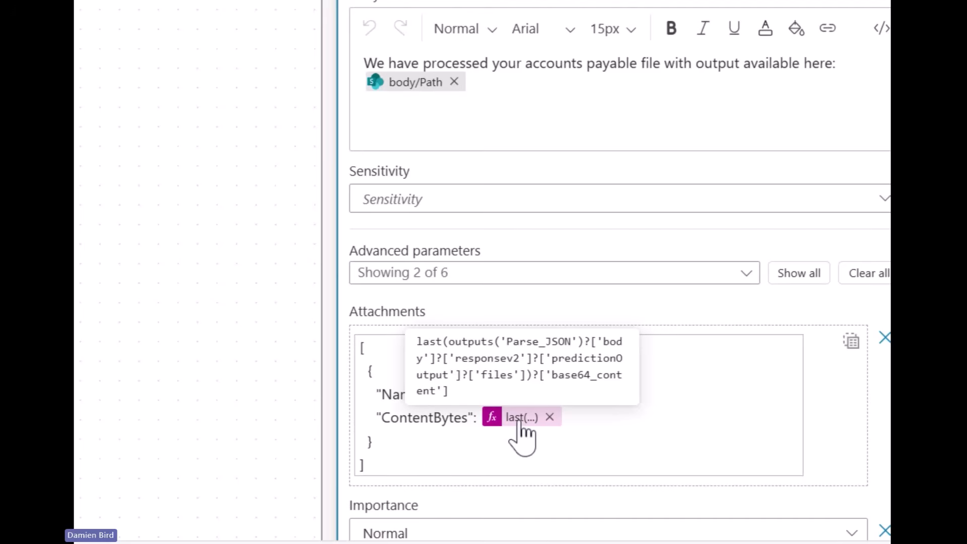
Expand the new-email trigger and check its Accounts Payable subject filter
{"action": "scroll", "coordinate": [653, 409], "scroll_direction": "up", "scroll_amount": 2}
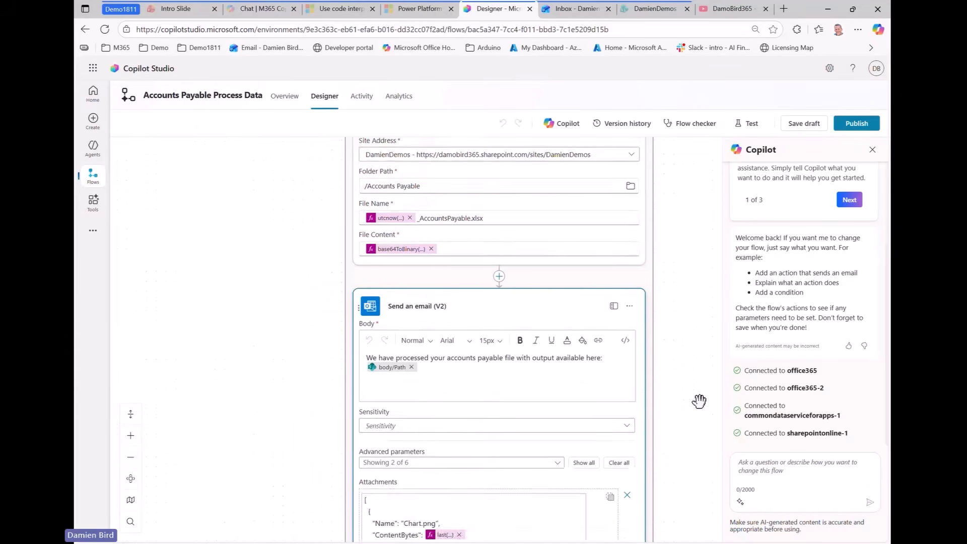
{"action": "scroll", "coordinate": [699, 401], "scroll_direction": "up", "scroll_amount": 10}
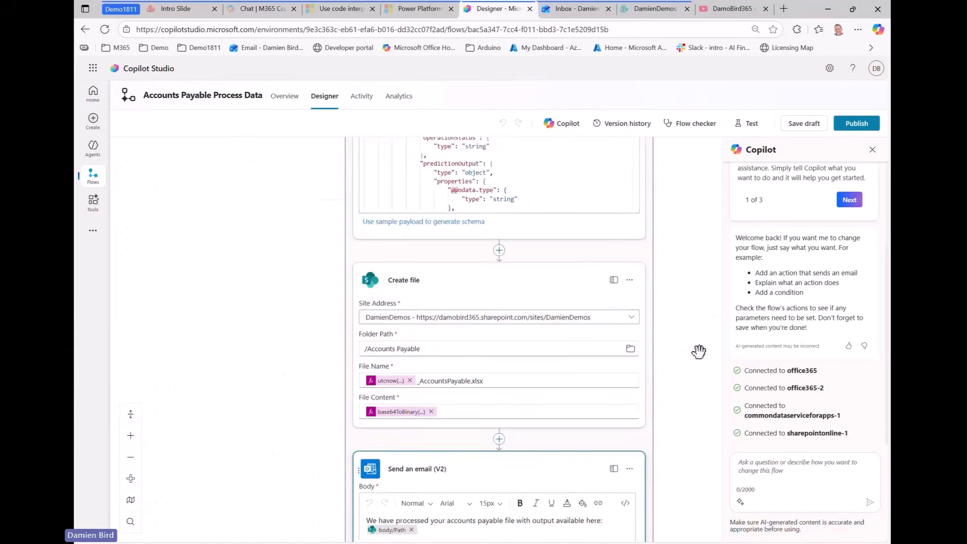
{"action": "scroll", "coordinate": [617, 363], "scroll_direction": "down", "scroll_amount": 1}
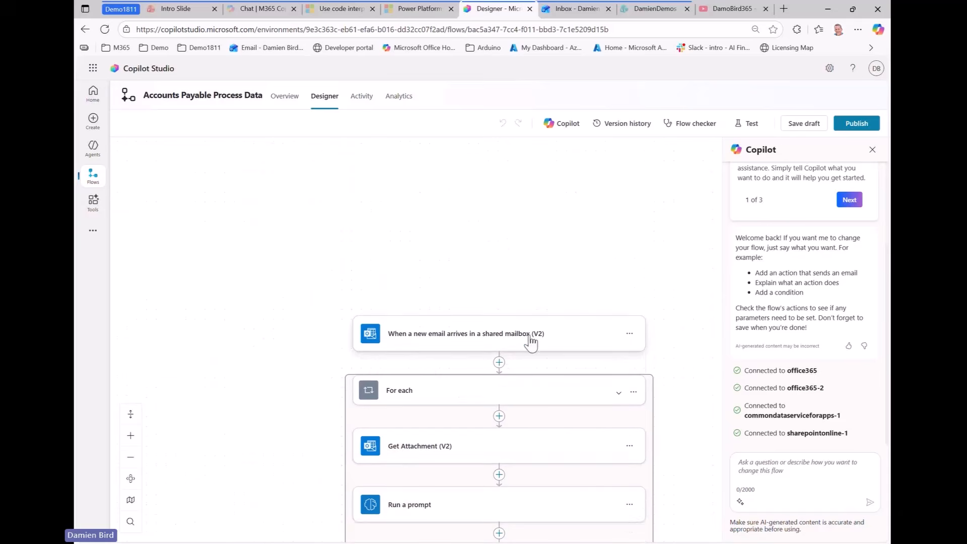
{"action": "left_click", "coordinate": [529, 341]}
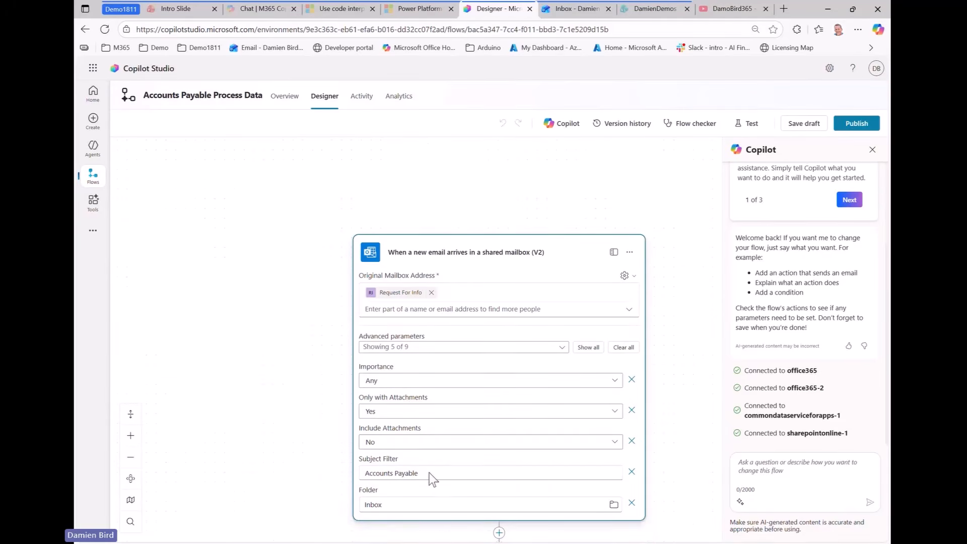
{"action": "left_click_drag", "start_coordinate": [430, 475], "coordinate": [364, 478]}
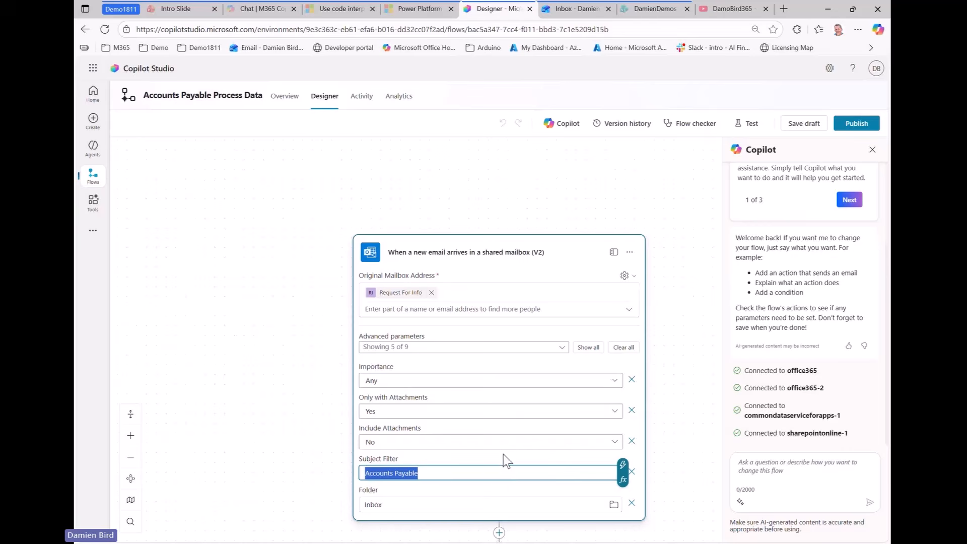
{"action": "left_click", "coordinate": [570, 9]}
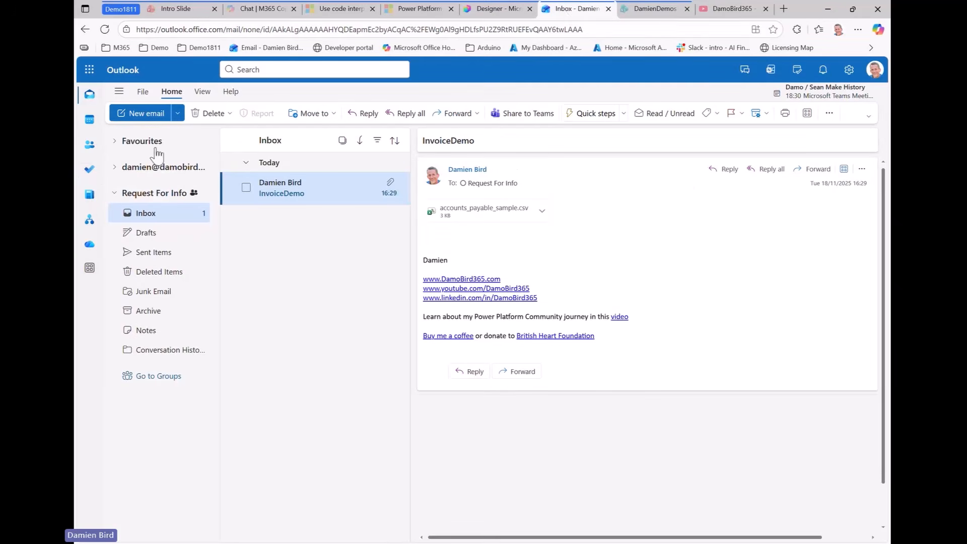
Draft an email to Request For Info titled Accounts Payable with AccountsPayable.csv attached
{"action": "left_click", "coordinate": [141, 114]}
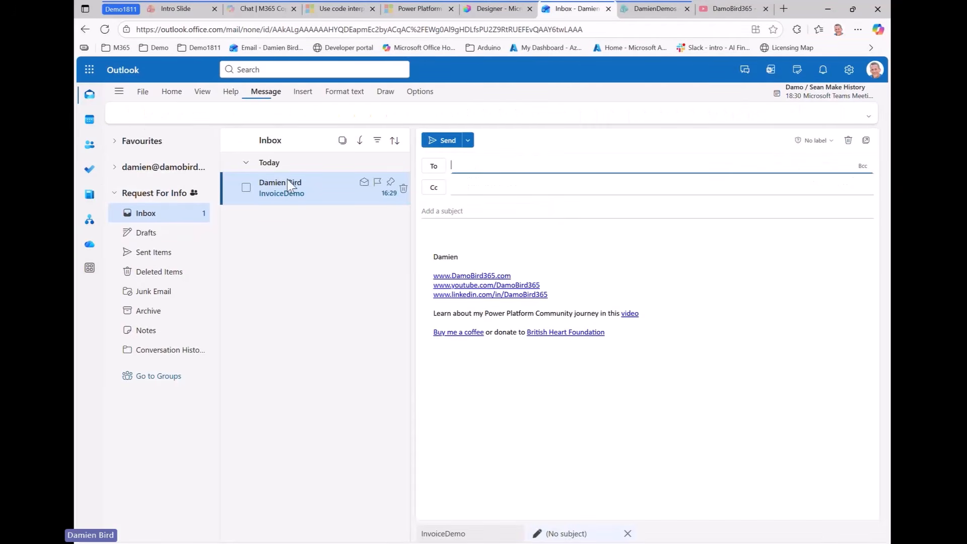
{"action": "type", "text": "re"}
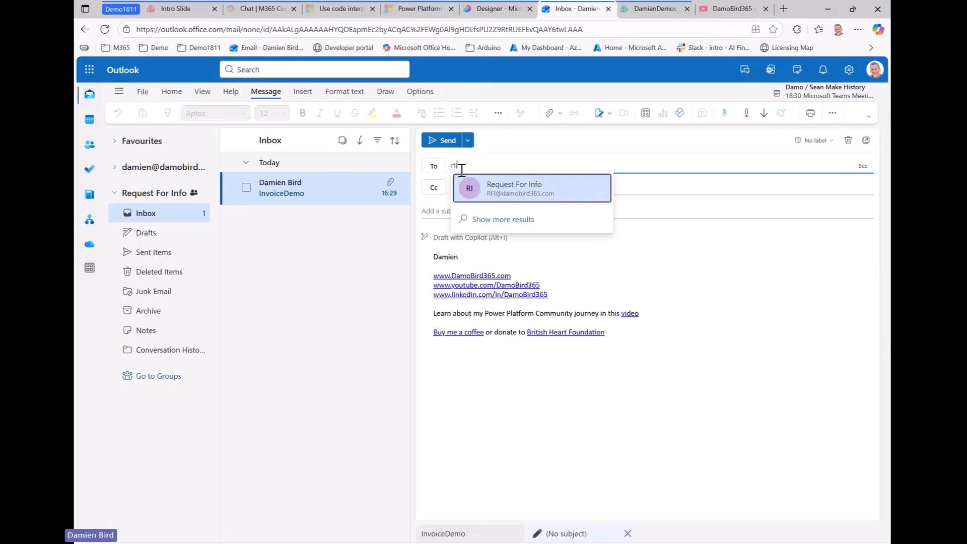
{"action": "left_click", "coordinate": [498, 187]}
{"action": "left_click", "coordinate": [483, 211]}
{"action": "type", "text": "Accounts Payable"}
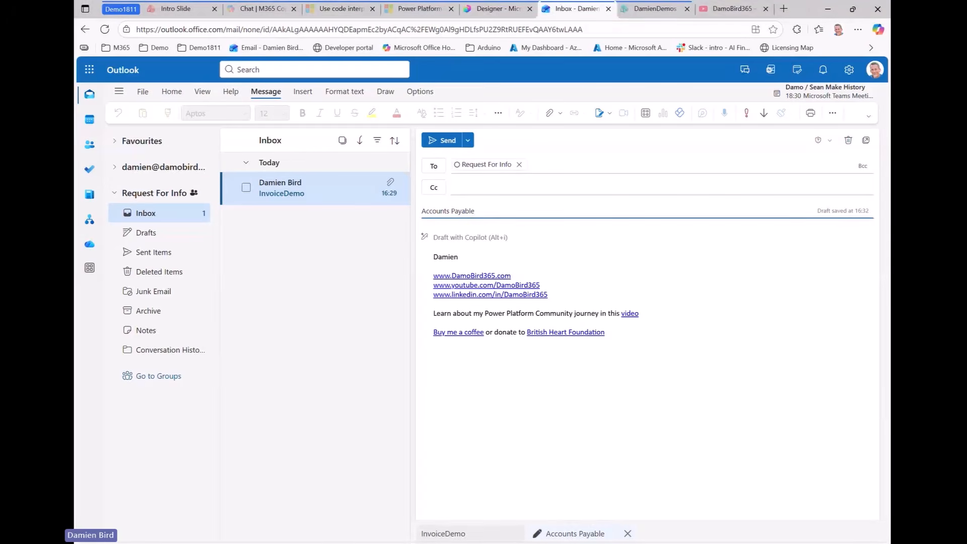
{"action": "key", "text": "alt+Tab"}
{"action": "left_click_drag", "start_coordinate": [821, 229], "coordinate": [736, 333]}
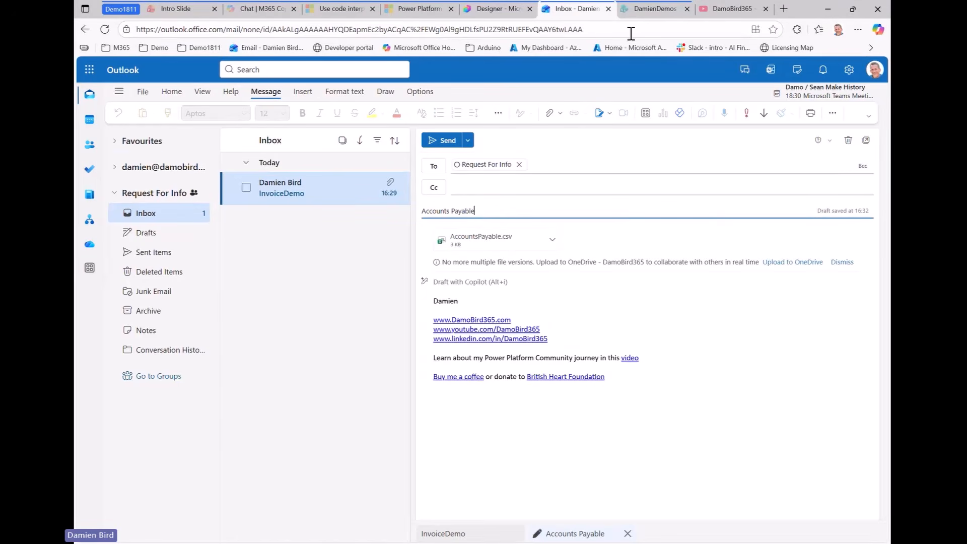
Reload the SharePoint Accounts Payable library, then send the Accounts Payable email
{"action": "left_click", "coordinate": [639, 10]}
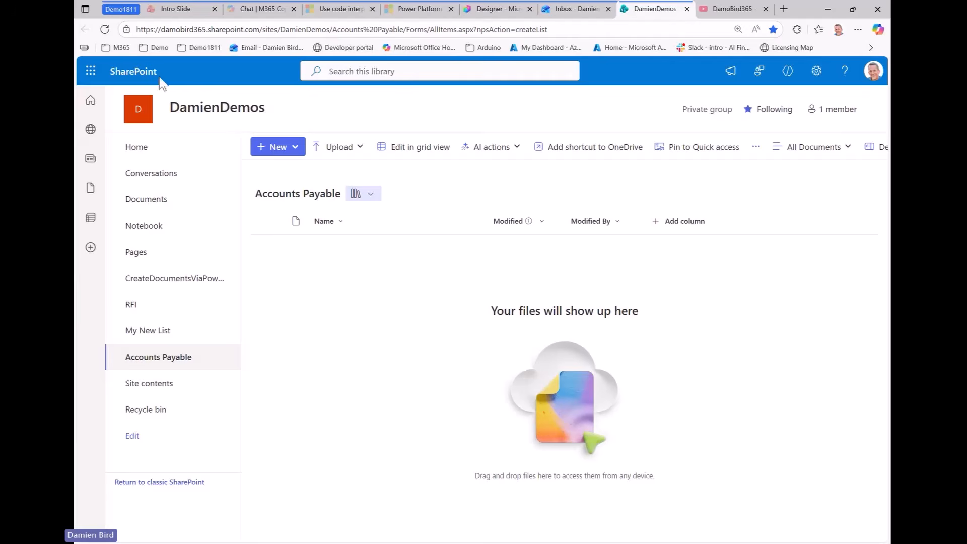
{"action": "left_click", "coordinate": [106, 30]}
{"action": "left_click", "coordinate": [573, 10]}
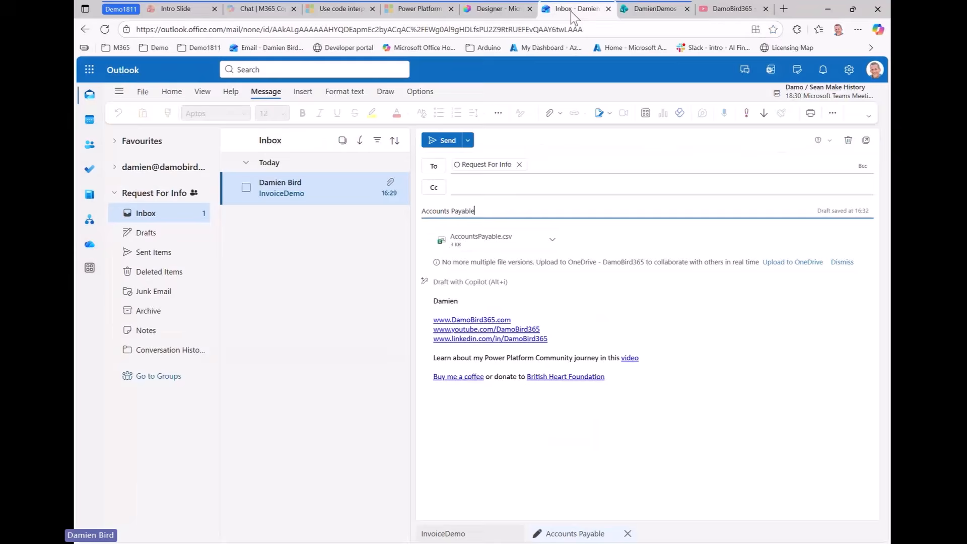
{"action": "left_click", "coordinate": [443, 142]}
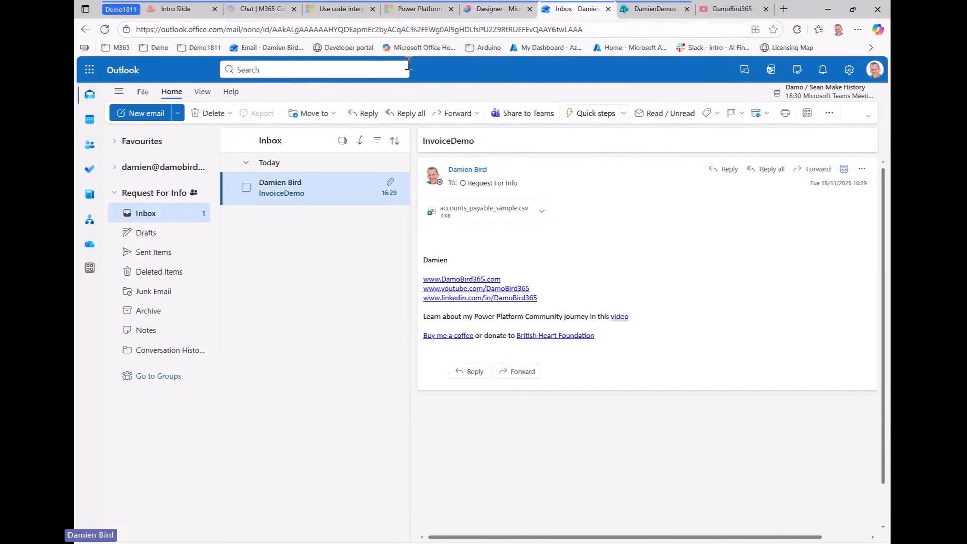
Check the run history and inbox for the Accounts Payable email, then open the flow's Overview
{"action": "left_click", "coordinate": [481, 8]}
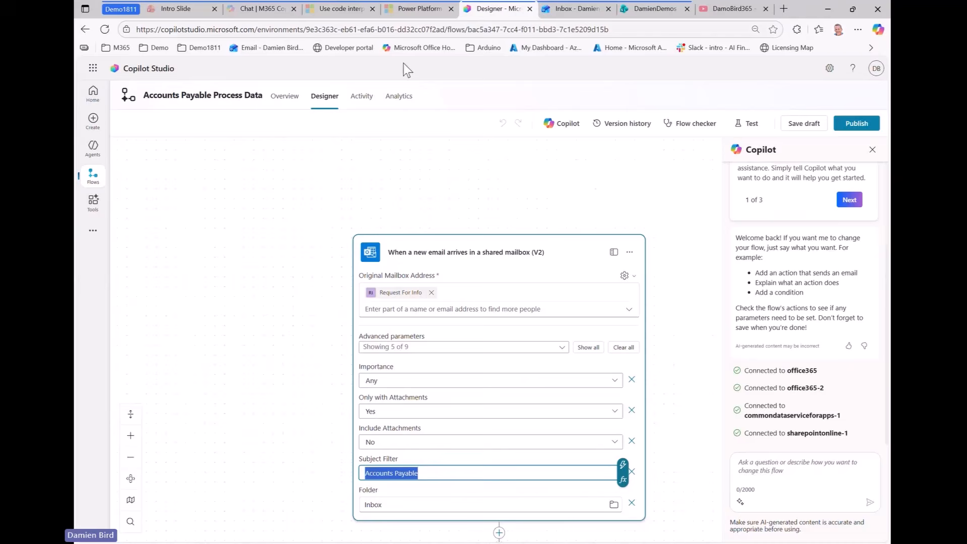
{"action": "left_click", "coordinate": [360, 97]}
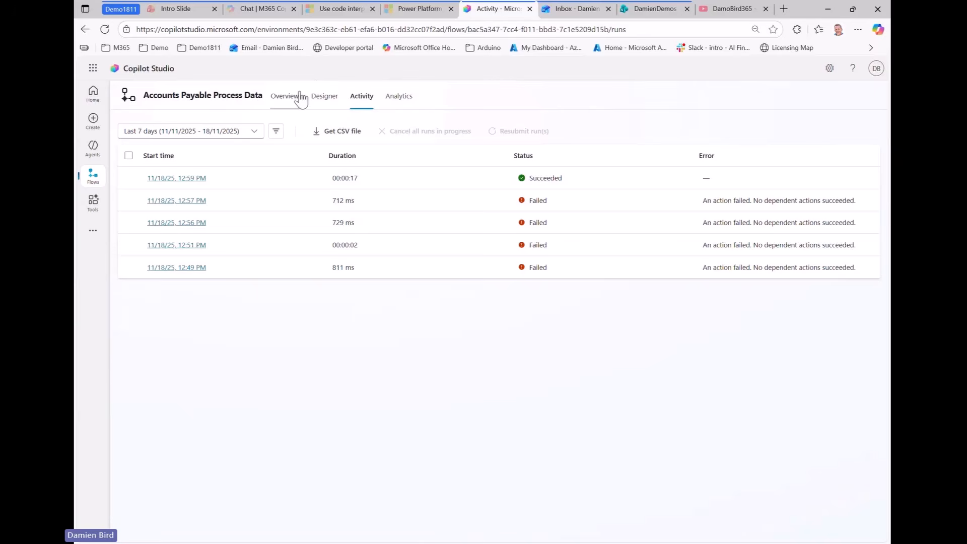
{"action": "left_click", "coordinate": [563, 15]}
{"action": "left_click", "coordinate": [147, 231]}
{"action": "left_click", "coordinate": [149, 220]}
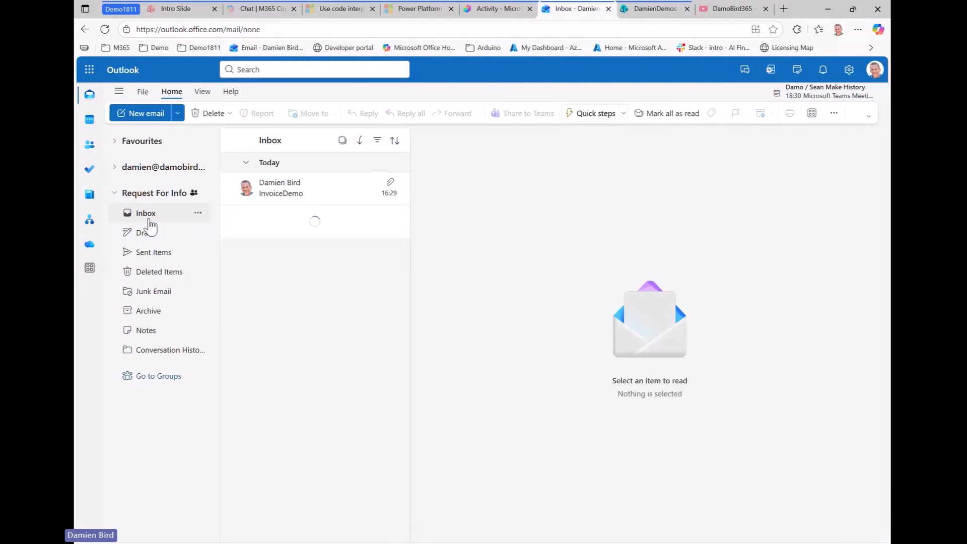
{"action": "left_click", "coordinate": [302, 195]}
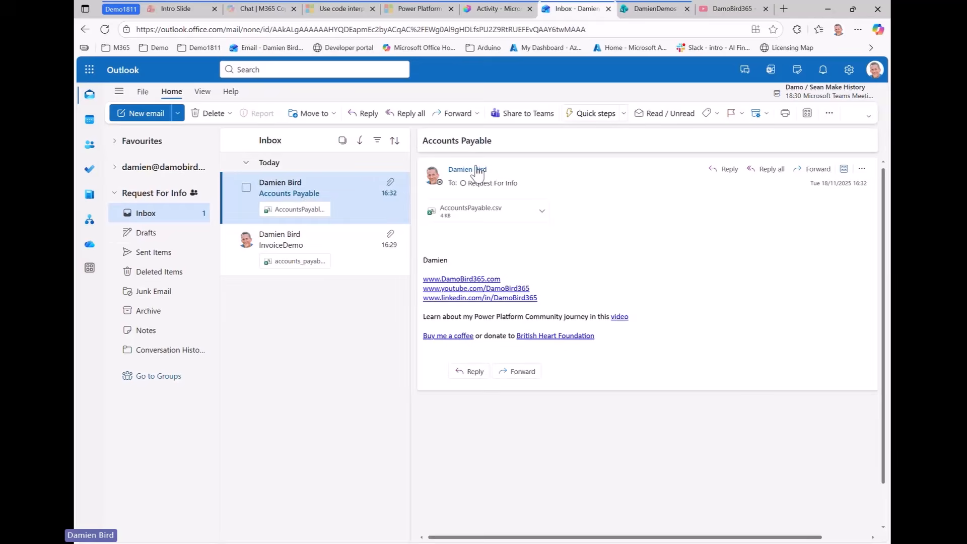
{"action": "left_click", "coordinate": [494, 8]}
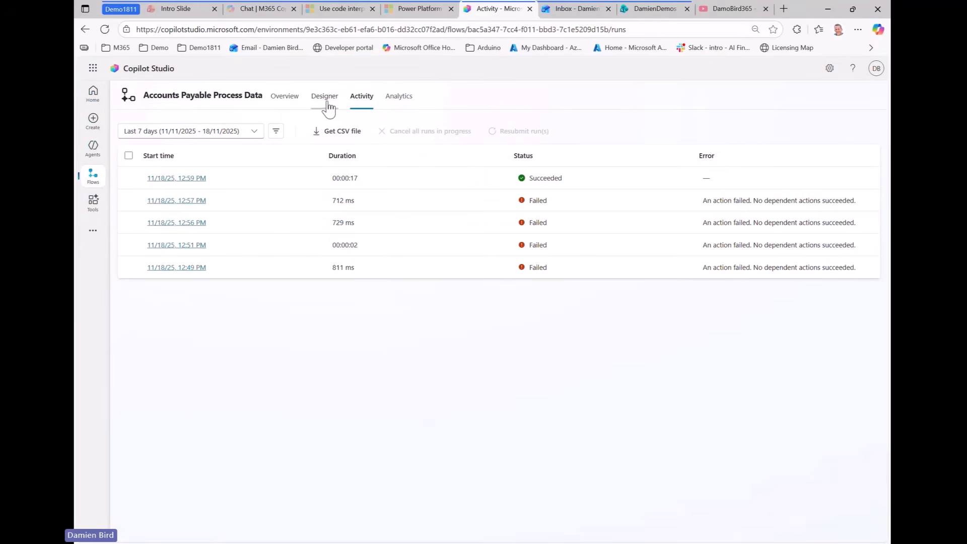
{"action": "left_click", "coordinate": [285, 101]}
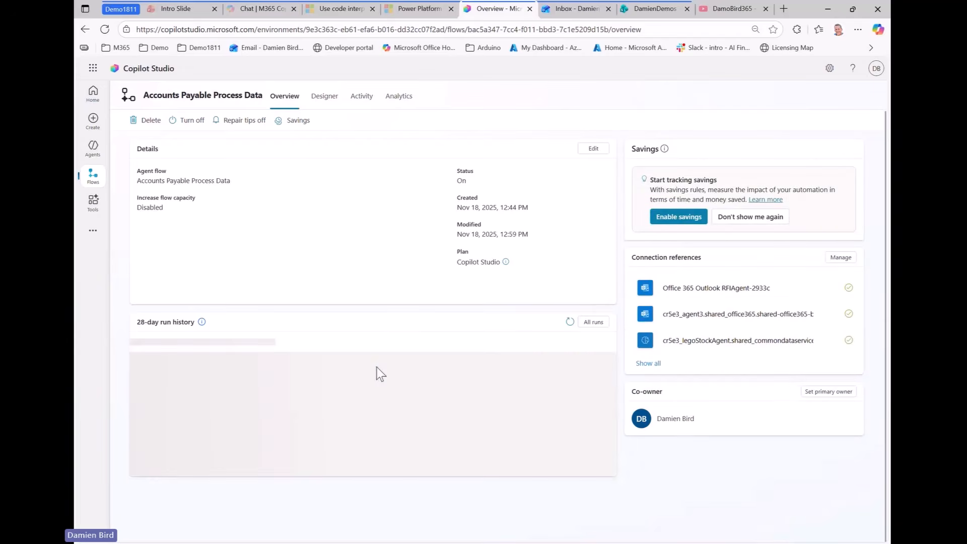
Refresh the 28-day run history repeatedly until the new flow run appears
{"action": "left_click", "coordinate": [570, 323]}
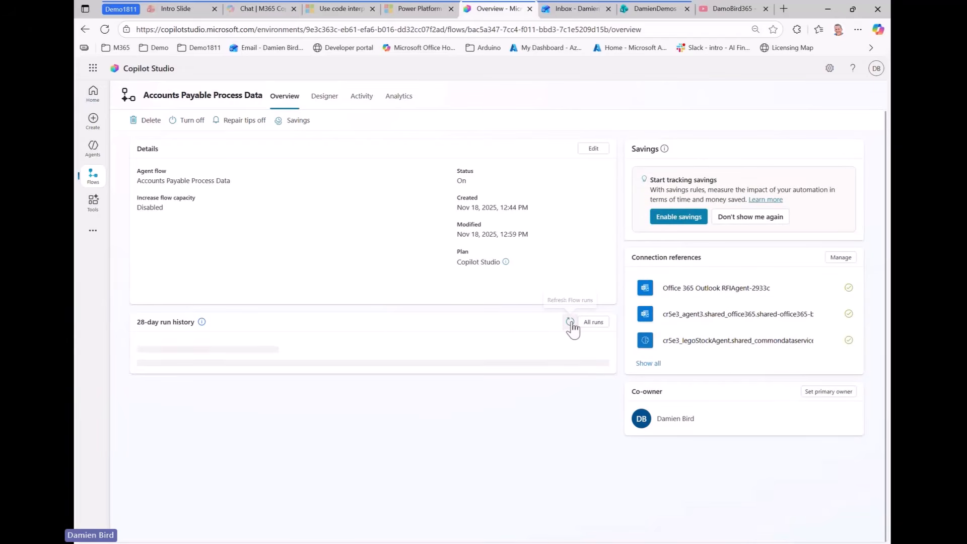
{"action": "left_click", "coordinate": [570, 323]}
{"action": "left_click", "coordinate": [570, 322]}
{"action": "left_click", "coordinate": [570, 322]}
{"action": "left_click", "coordinate": [570, 322]}
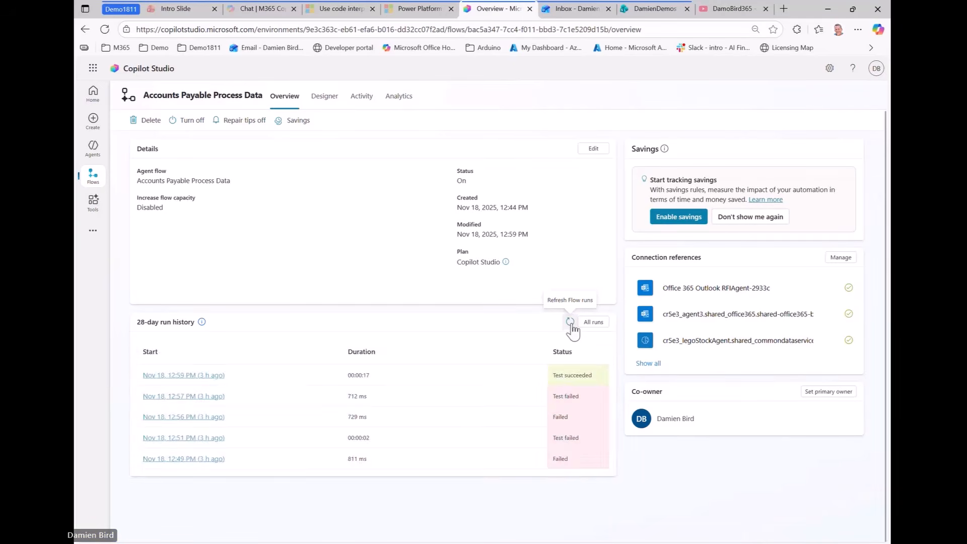
{"action": "left_click", "coordinate": [570, 323]}
{"action": "left_click", "coordinate": [570, 323]}
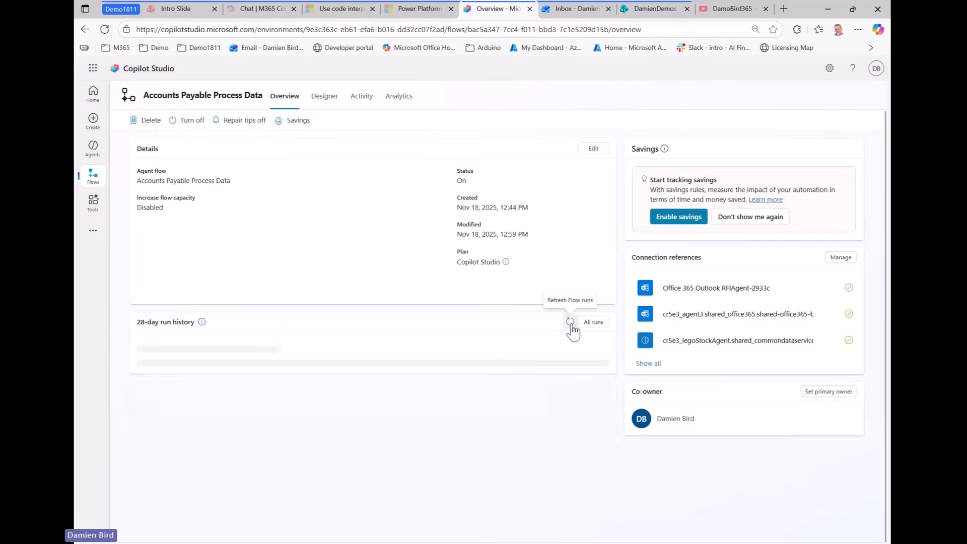
{"action": "left_click", "coordinate": [570, 323]}
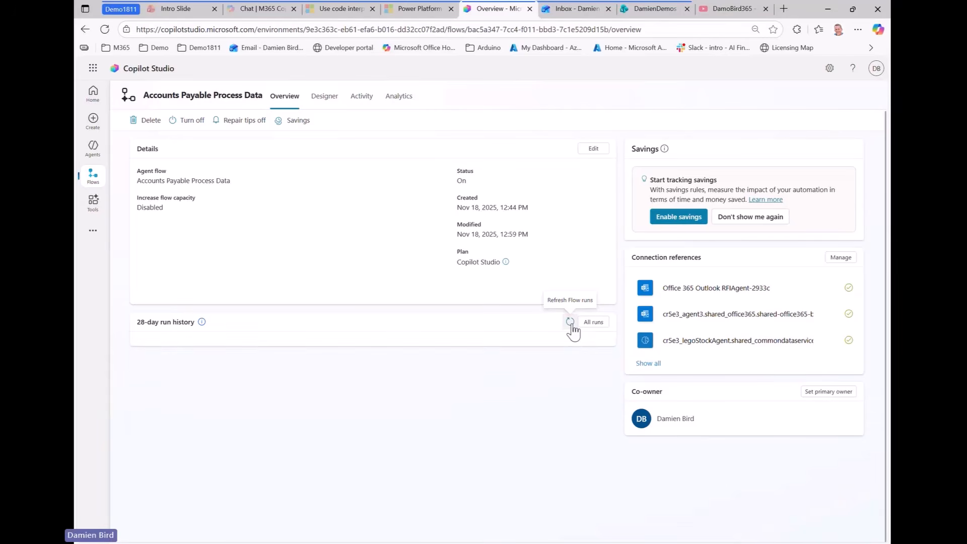
{"action": "left_click", "coordinate": [570, 323]}
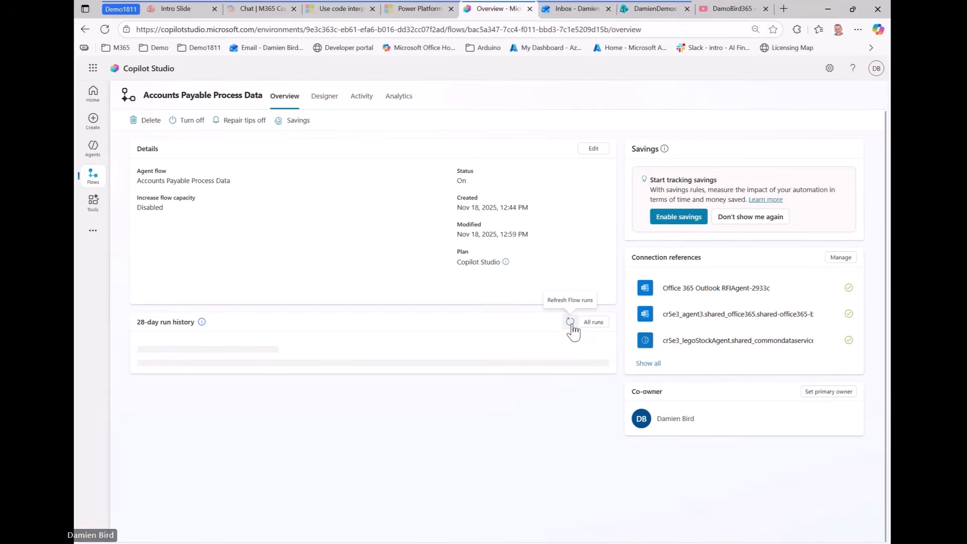
{"action": "left_click", "coordinate": [571, 324]}
{"action": "left_click", "coordinate": [571, 323]}
{"action": "left_click", "coordinate": [571, 323]}
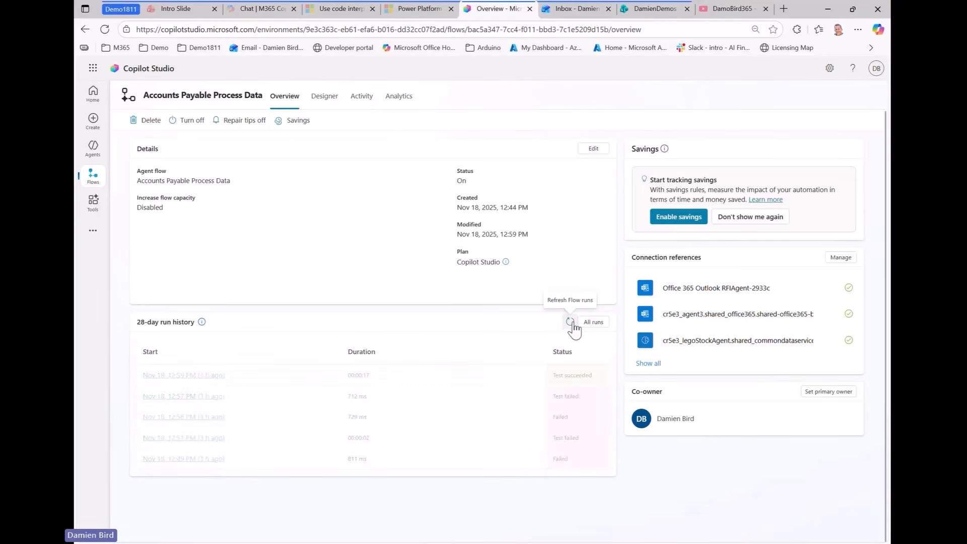
{"action": "left_click", "coordinate": [571, 322]}
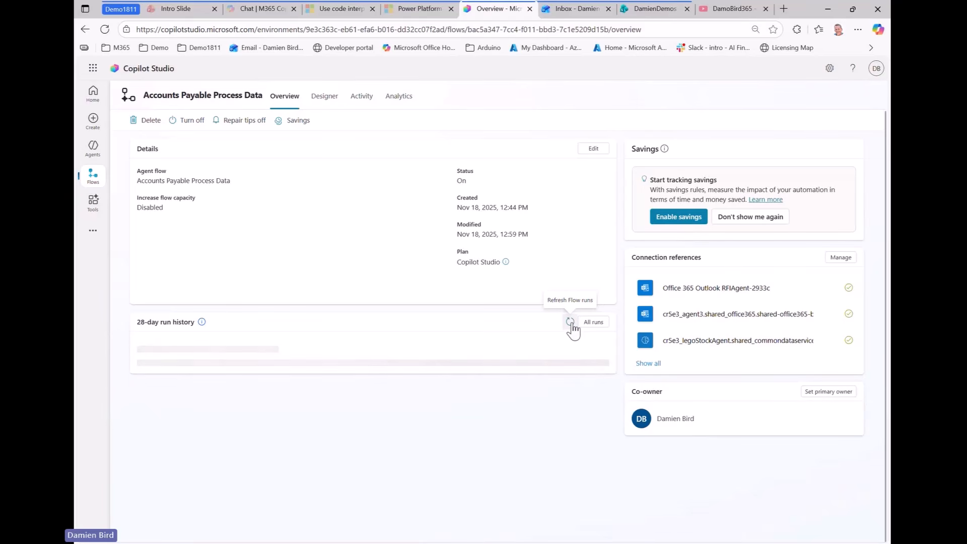
{"action": "left_click", "coordinate": [571, 323]}
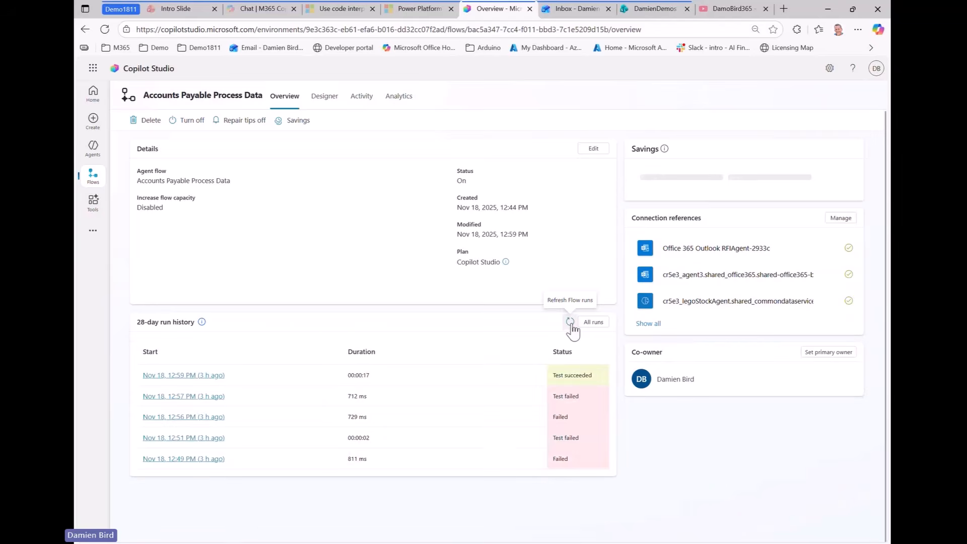
{"action": "left_click", "coordinate": [571, 323]}
{"action": "left_click", "coordinate": [571, 322]}
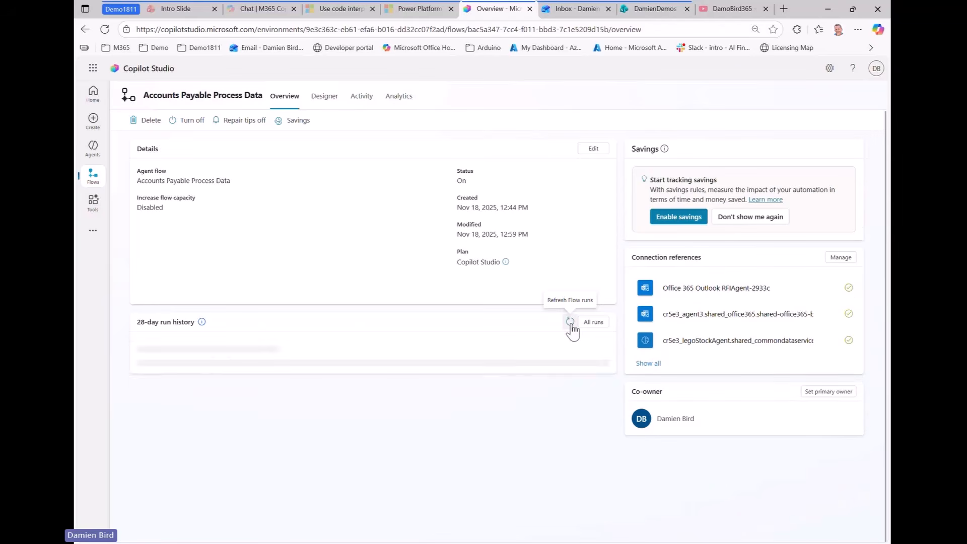
{"action": "left_click", "coordinate": [571, 322]}
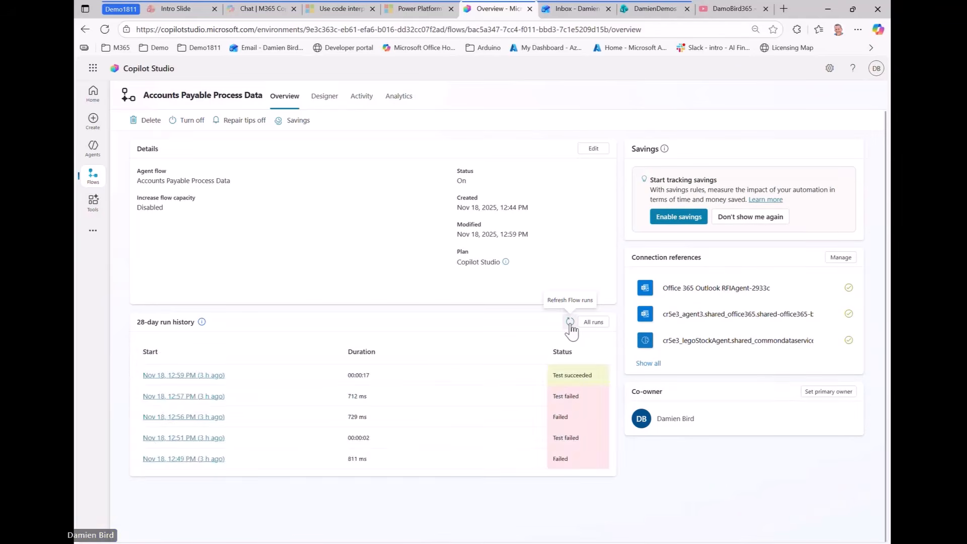
{"action": "left_click", "coordinate": [570, 323]}
{"action": "left_click", "coordinate": [571, 323]}
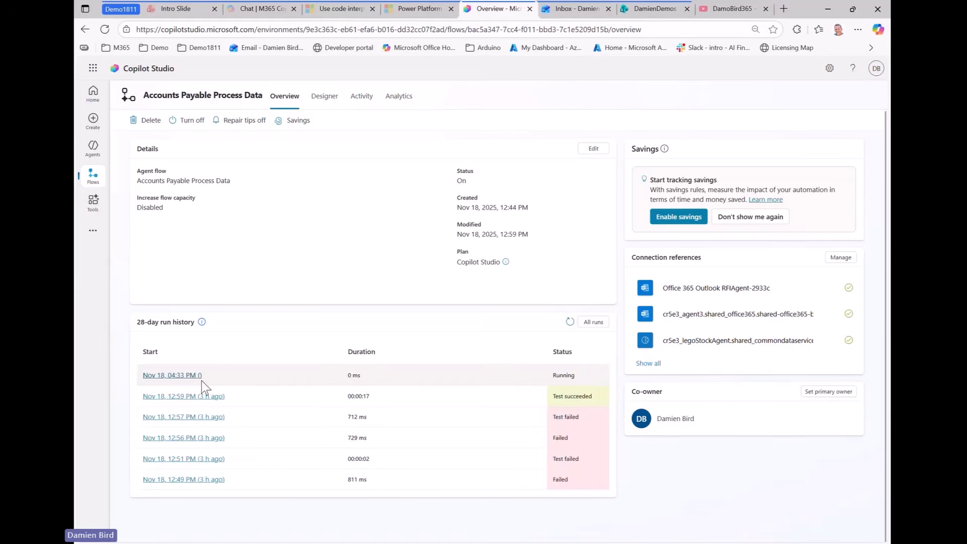
Open the 4:33 PM run to confirm all steps succeeded, then view SharePoint's Accounts Payable library
{"action": "left_click", "coordinate": [191, 377]}
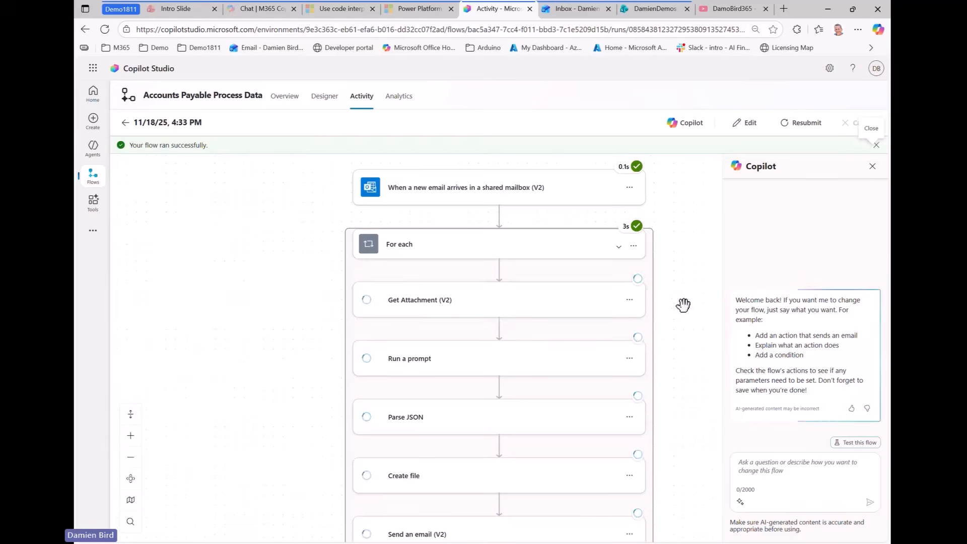
{"action": "scroll", "coordinate": [685, 308], "scroll_direction": "down", "scroll_amount": 1}
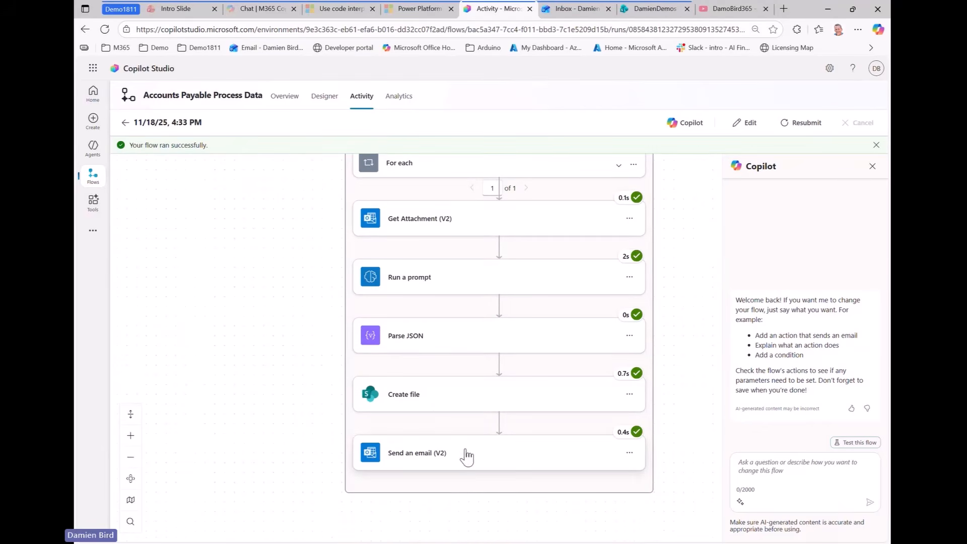
{"action": "left_click", "coordinate": [639, 9]}
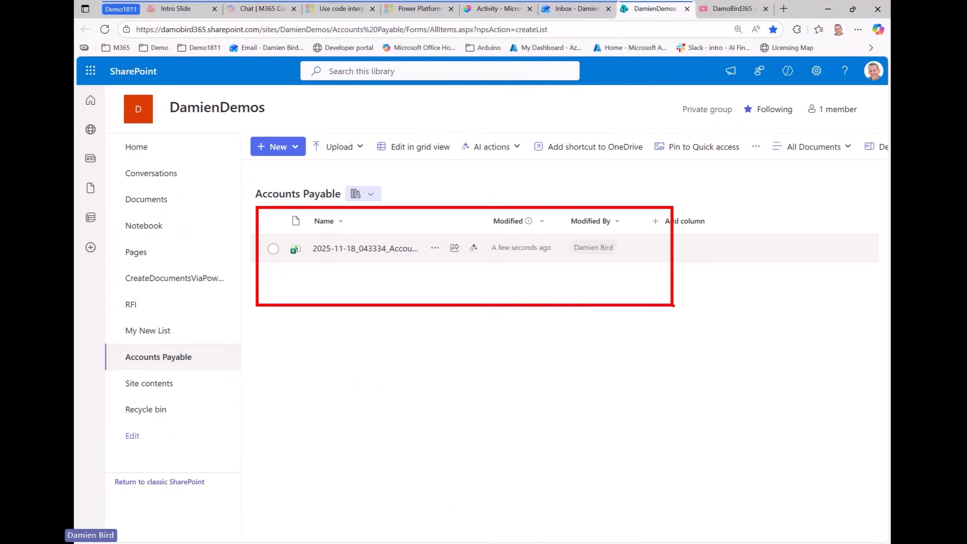
Open the 2025-11-18_043334_AccountsPayable workbook and inspect the overdue invoice's vendor and status in row 6
{"action": "left_click", "coordinate": [401, 253]}
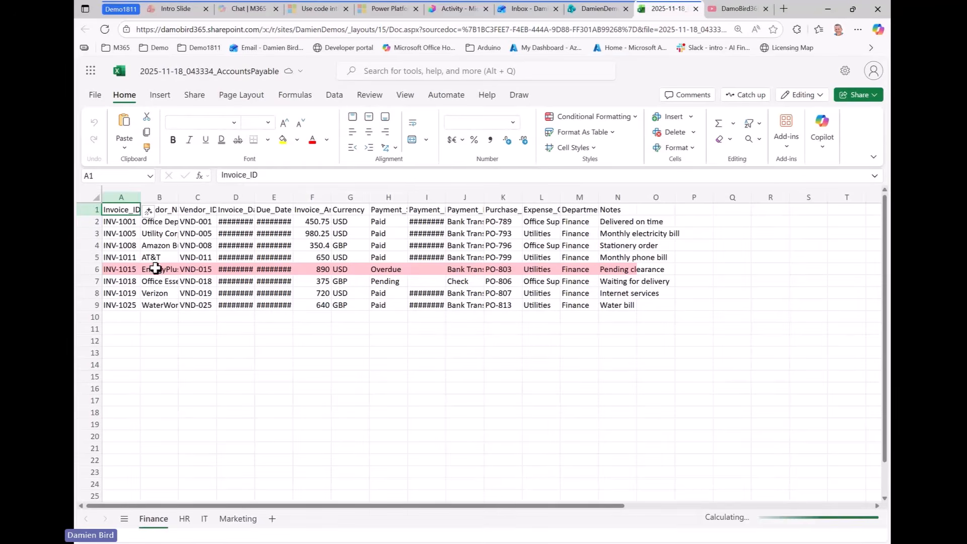
{"action": "left_click", "coordinate": [144, 271]}
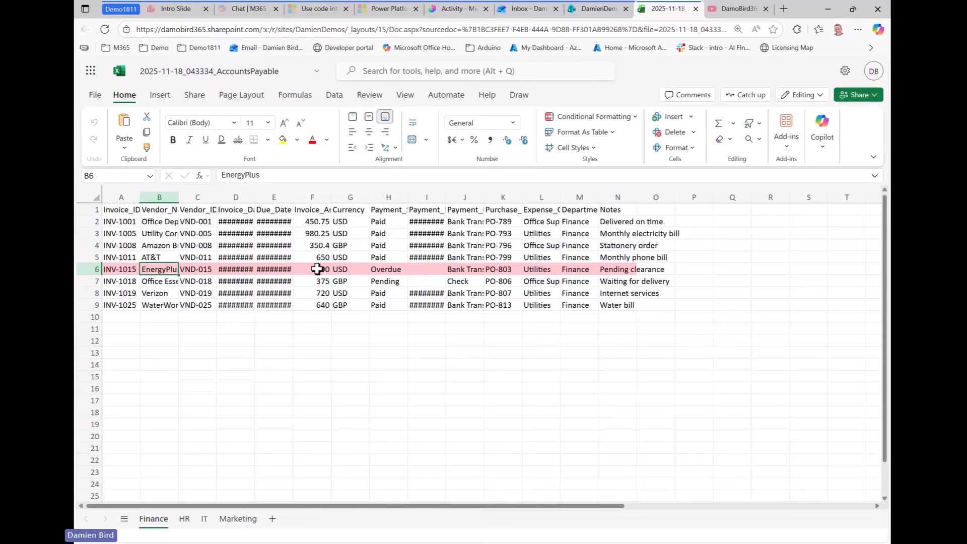
{"action": "left_click", "coordinate": [382, 268]}
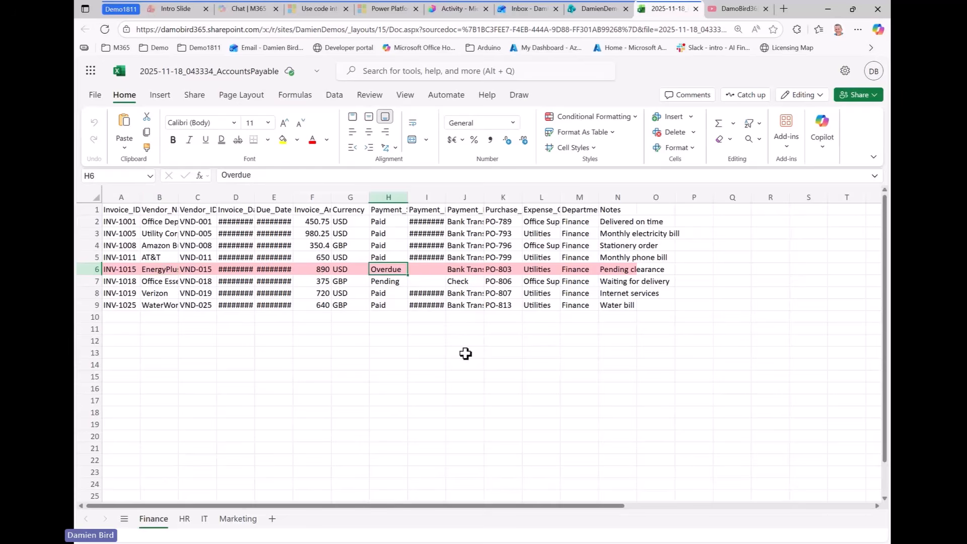
Check the HR and IT sheets, totalling the IT invoice amounts in F4:F8, then return to Outlook
{"action": "left_click", "coordinate": [185, 521]}
{"action": "left_click", "coordinate": [204, 520]}
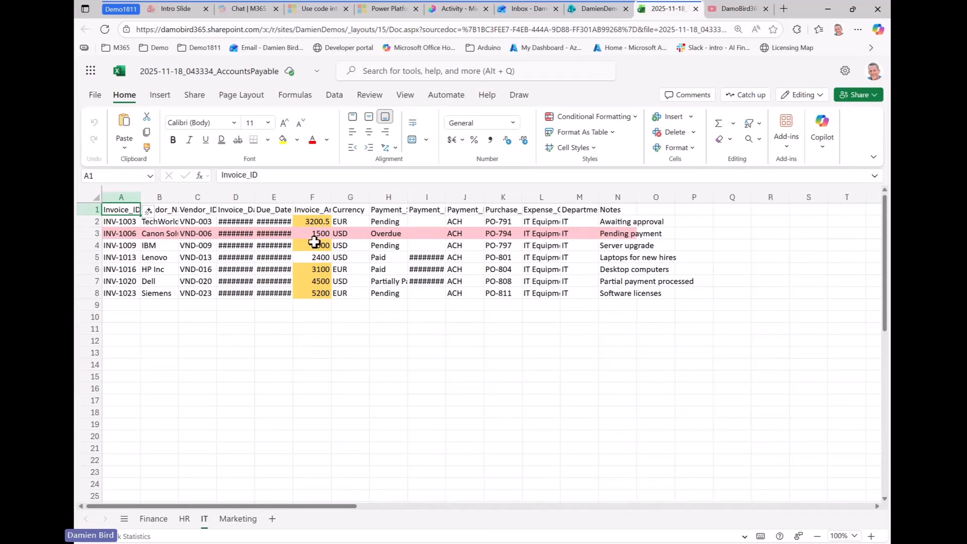
{"action": "left_click_drag", "start_coordinate": [314, 243], "coordinate": [318, 293]}
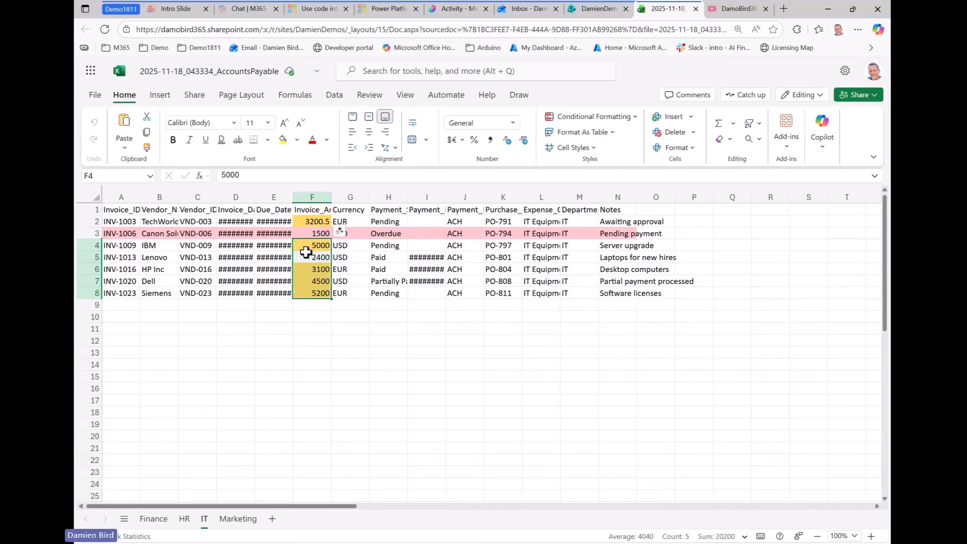
{"action": "left_click", "coordinate": [306, 255]}
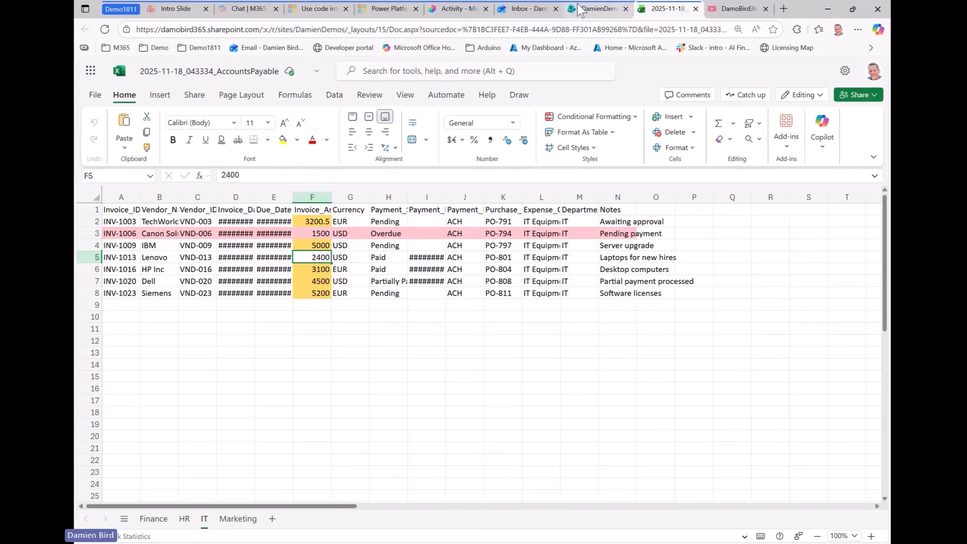
{"action": "left_click", "coordinate": [525, 9]}
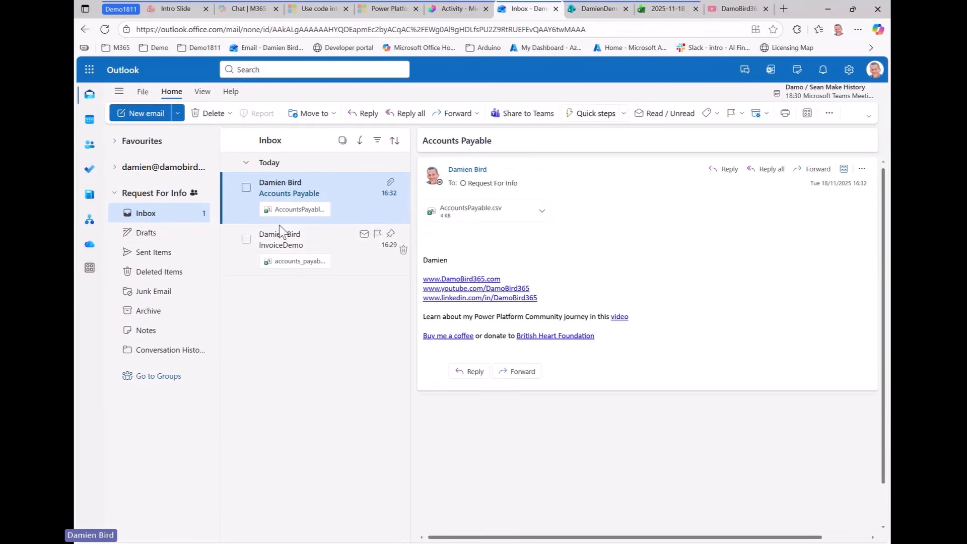
Refresh the inbox and view the Monthly Invoice Amounts chart in the new Output AP email full size
{"action": "left_click", "coordinate": [154, 233]}
{"action": "left_click", "coordinate": [158, 221]}
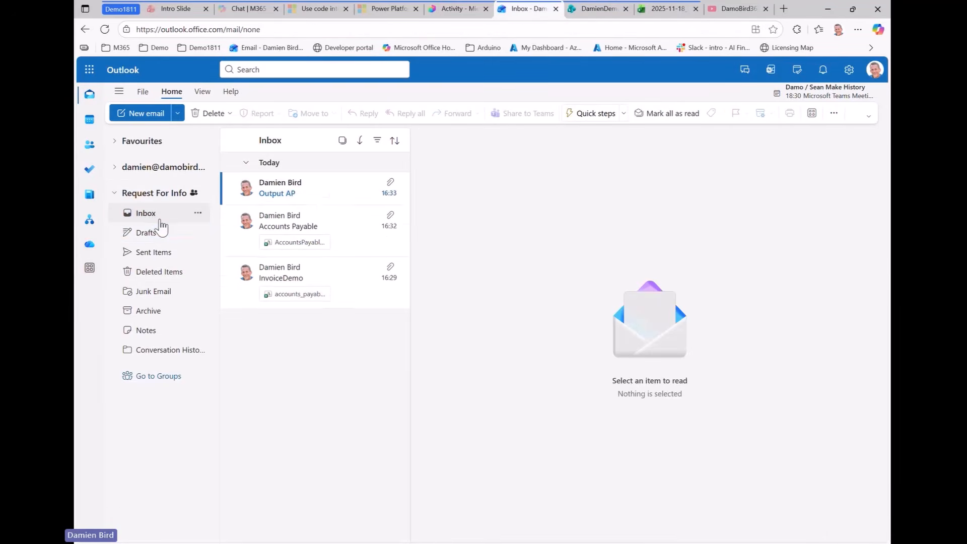
{"action": "left_click", "coordinate": [315, 195]}
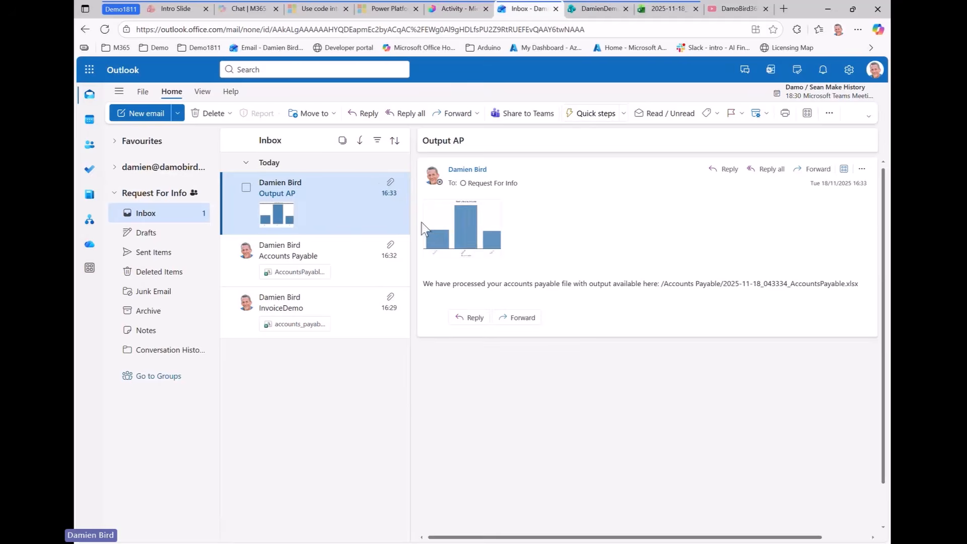
{"action": "left_click", "coordinate": [464, 216]}
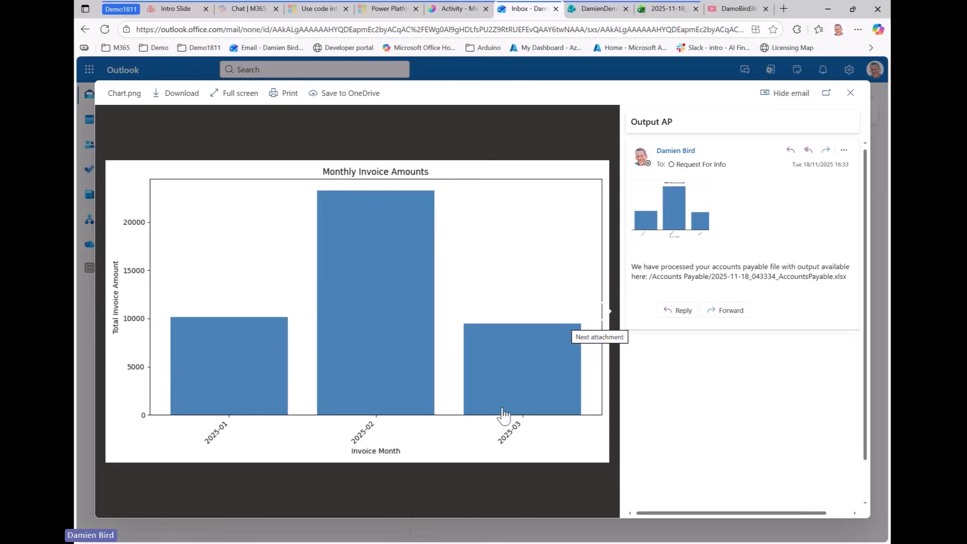
{"action": "left_click", "coordinate": [726, 14]}
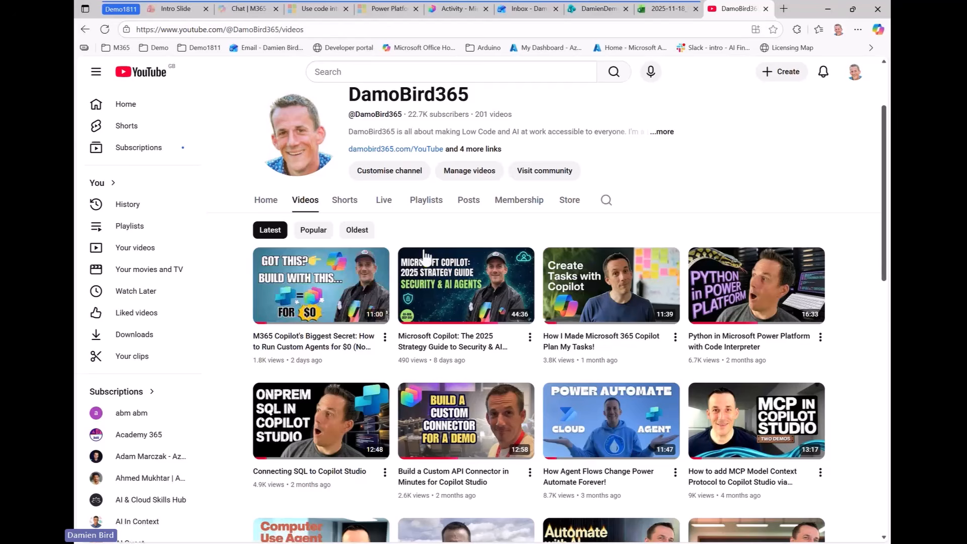
{"action": "mouse_move", "coordinate": [517, 283]}
{"action": "mouse_move", "coordinate": [729, 295]}
{"action": "mouse_move", "coordinate": [660, 358]}
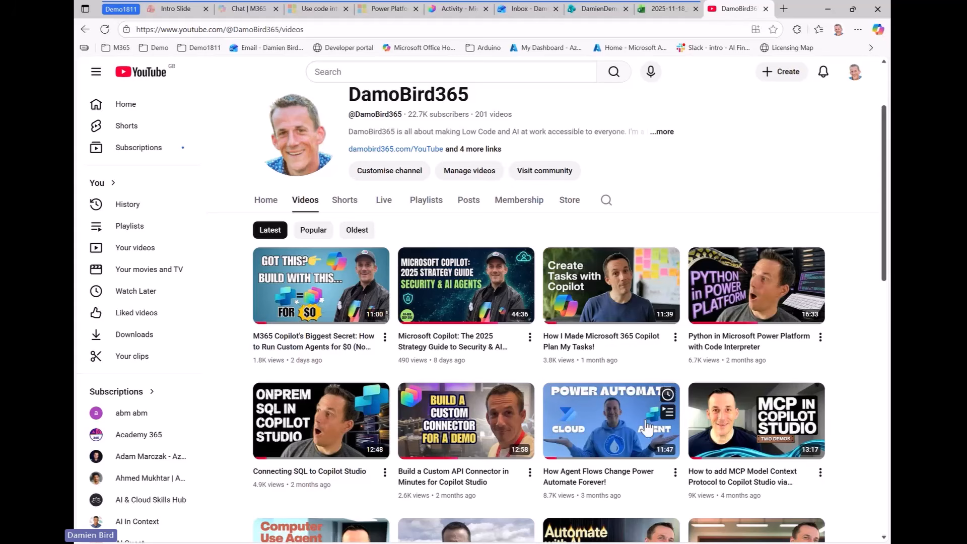